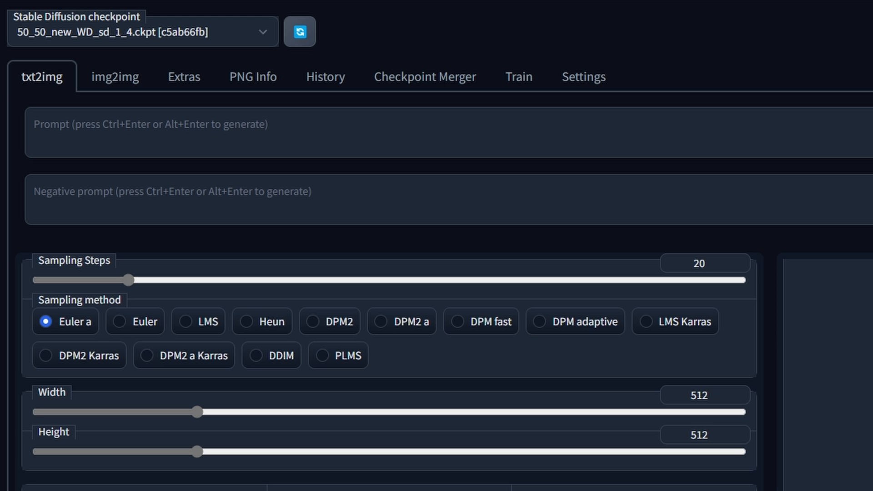
- Open the training section and review the image preprocessing options
left_click(510, 76)
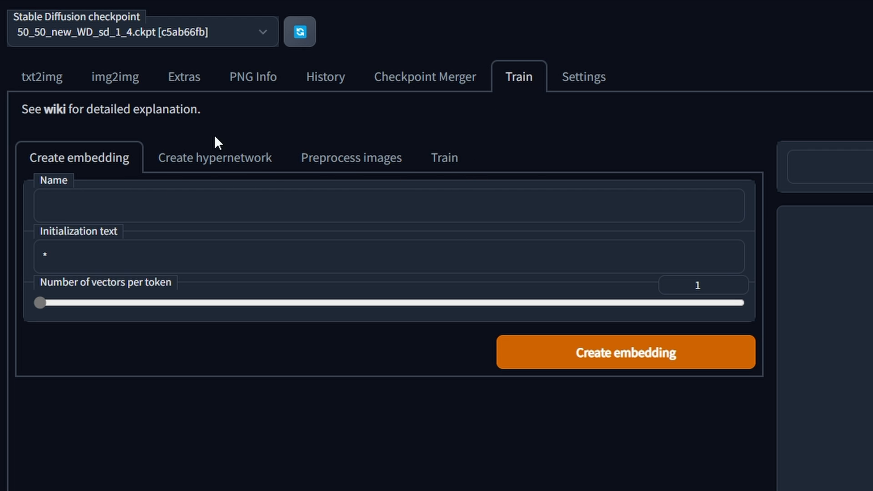
left_click(354, 171)
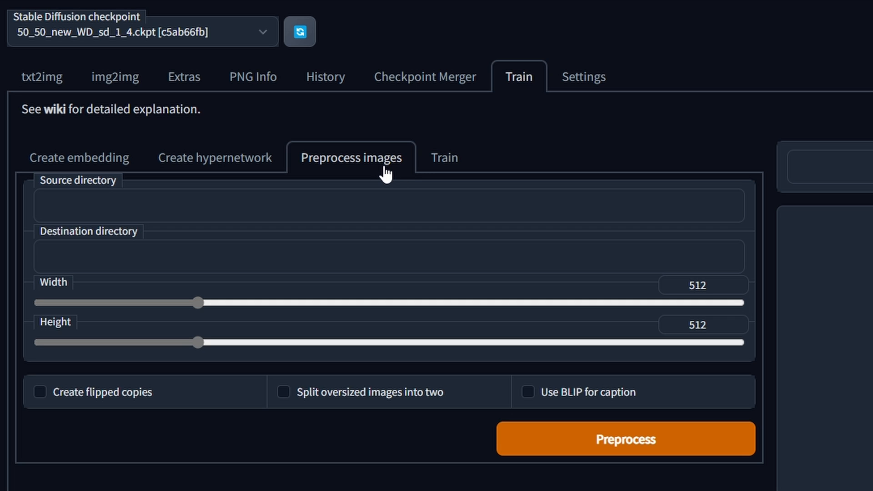
left_click(115, 159)
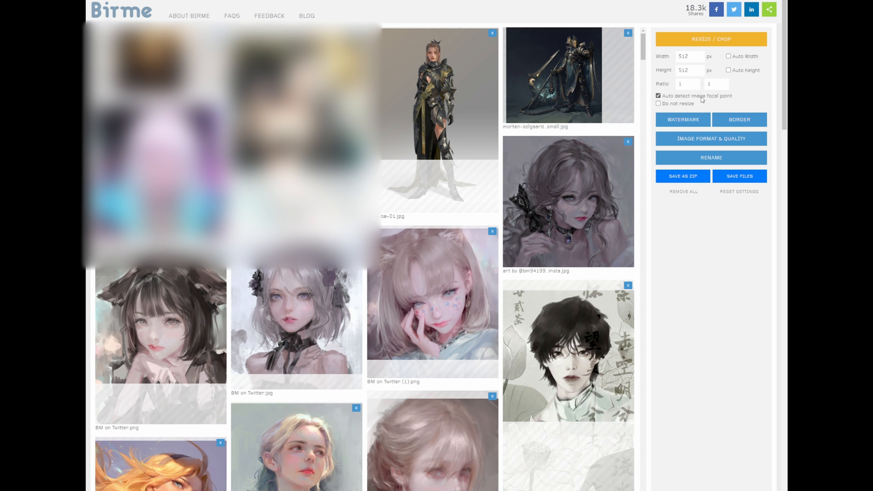
- Review the 512 x 512 crops with automatic focal point detection off and on, and save the cropped images as a ZIP
left_click(659, 96)
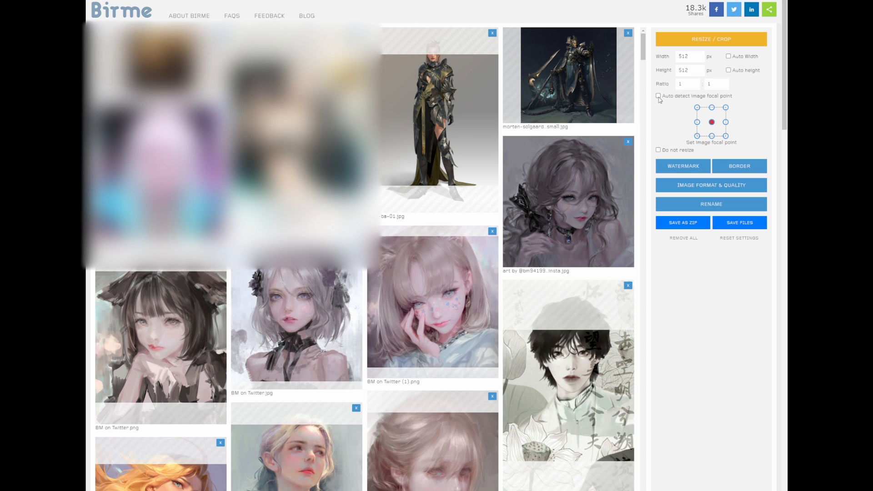
left_click(659, 96)
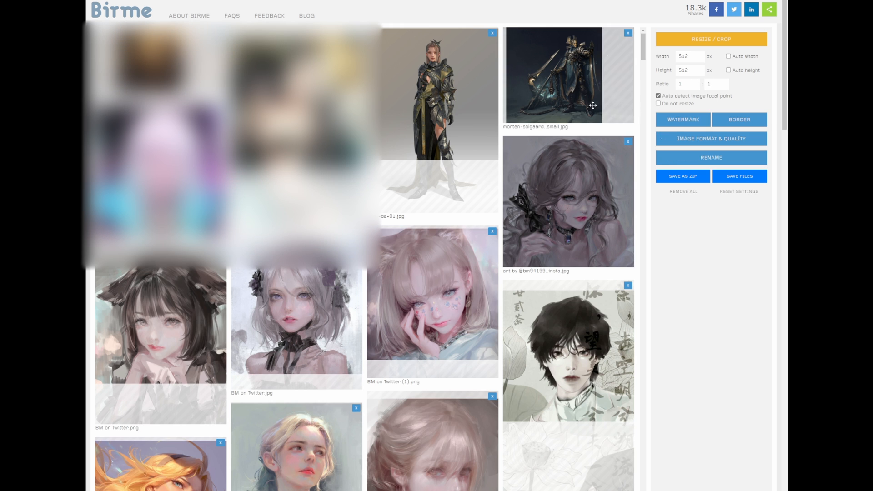
scroll(518, 332, "down", 7)
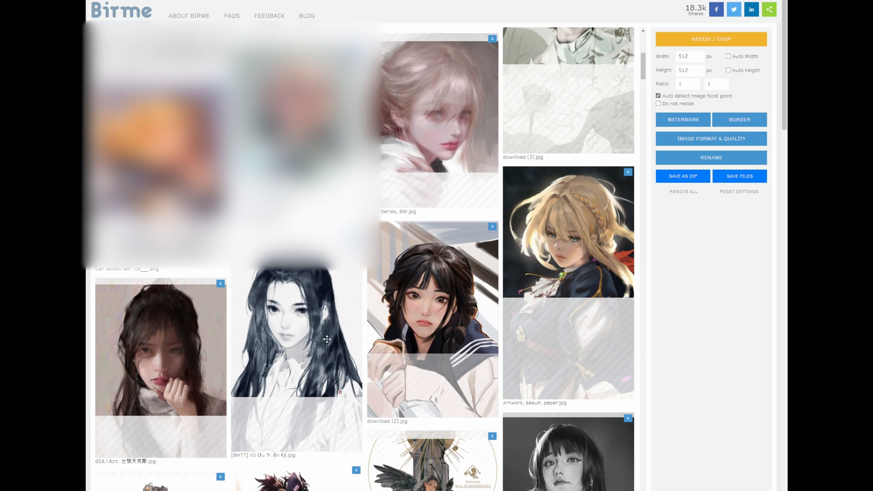
scroll(483, 300, "down", 3)
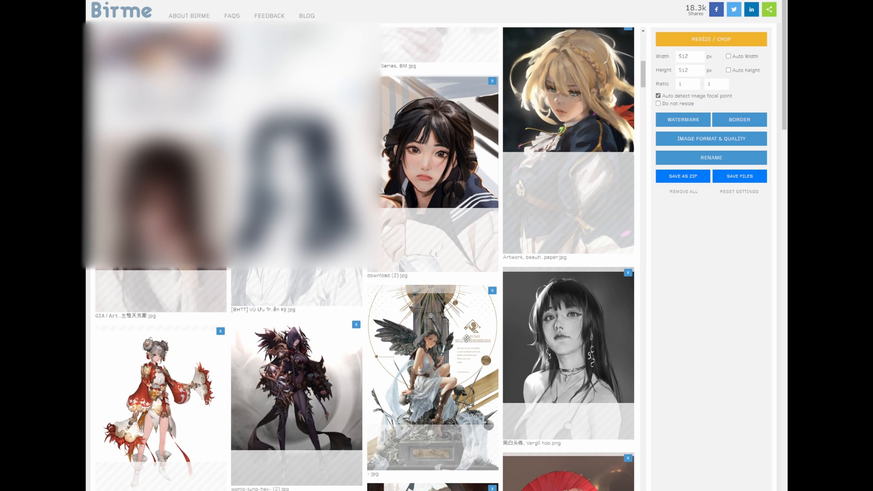
scroll(499, 341, "down", 3)
scroll(499, 341, "up", 2)
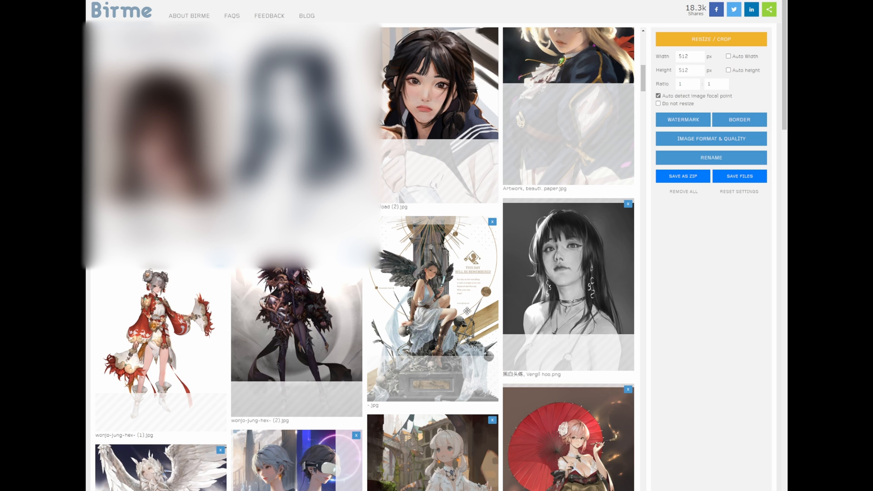
scroll(468, 311, "up", 12)
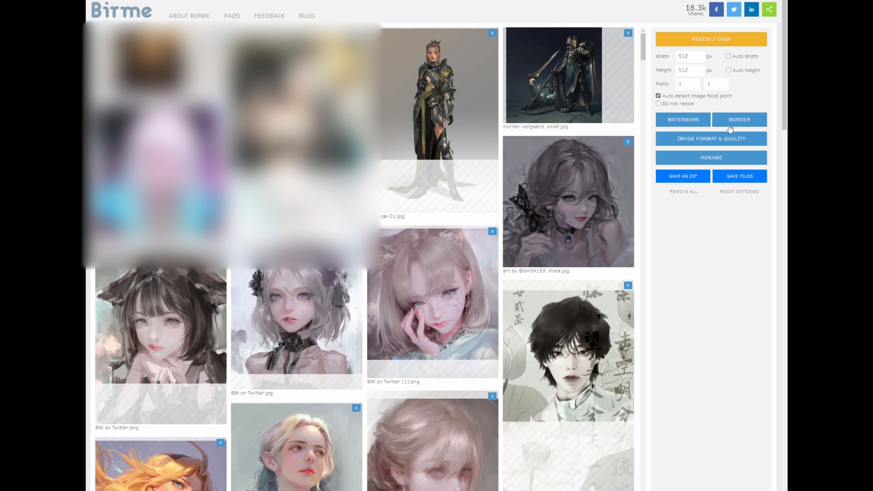
left_click(703, 182)
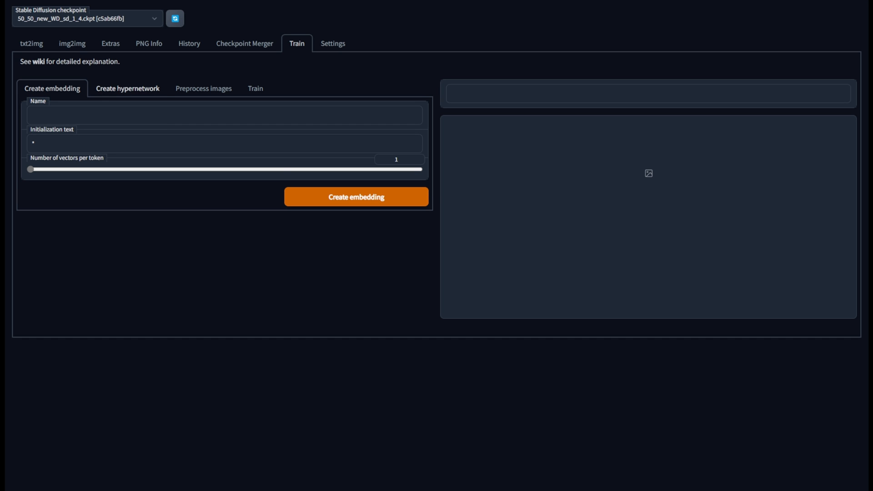
- Create a hypernetwork named STYLEFANTASYHN with modules 768, 320, 640 and 1280 enabled
left_click(123, 90)
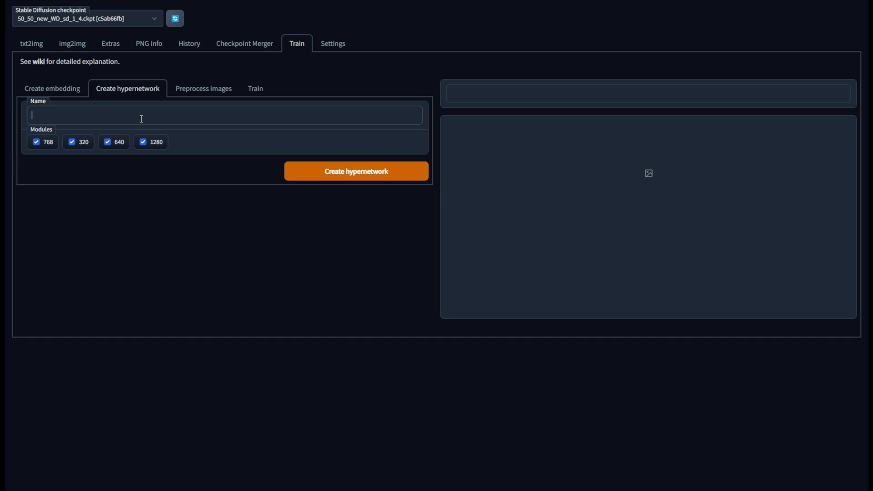
type("STYLEFANTASYHN")
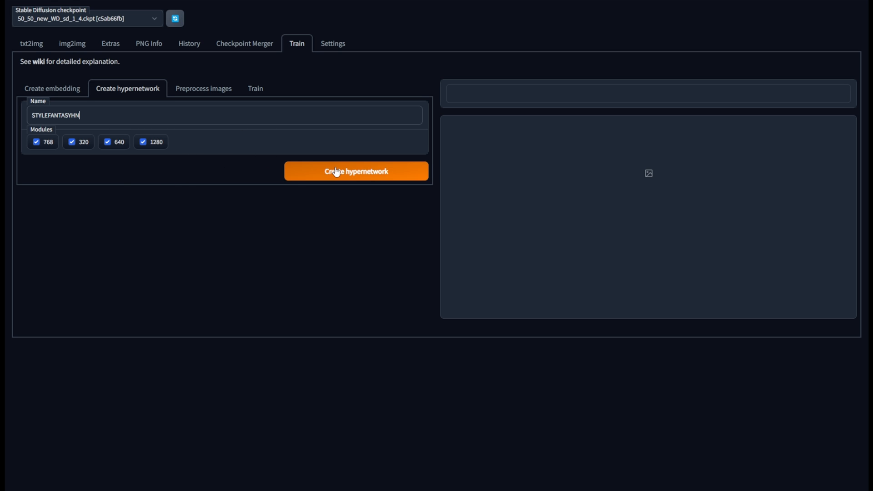
left_click(359, 176)
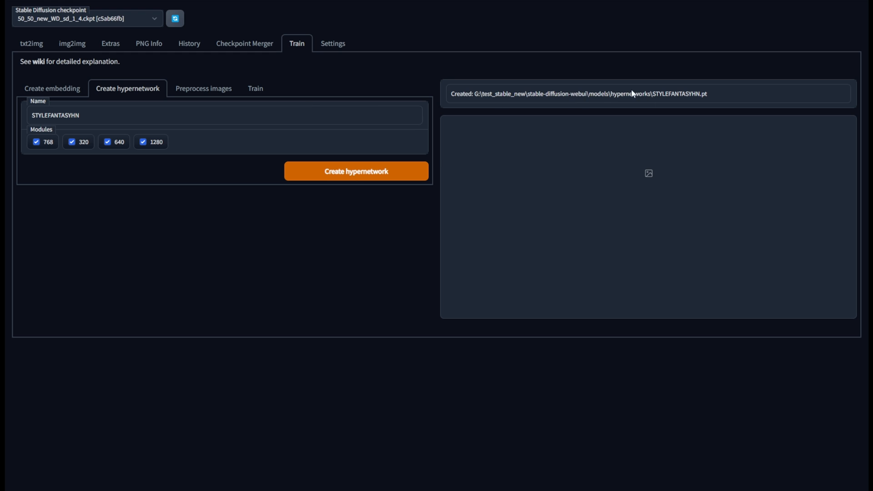
- Choose STYLEFANTASYHN as the hypernetwork to train and set its learning rate to 0.0000005
left_click(214, 89)
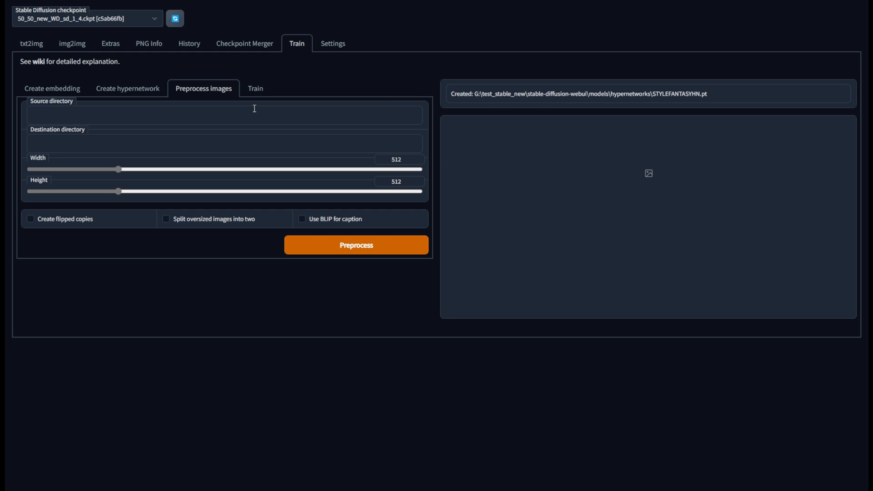
left_click(257, 91)
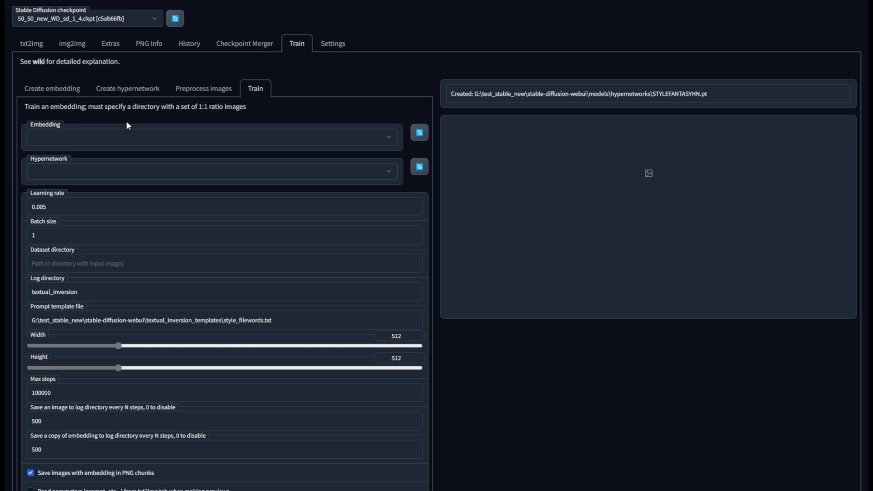
left_click(138, 212)
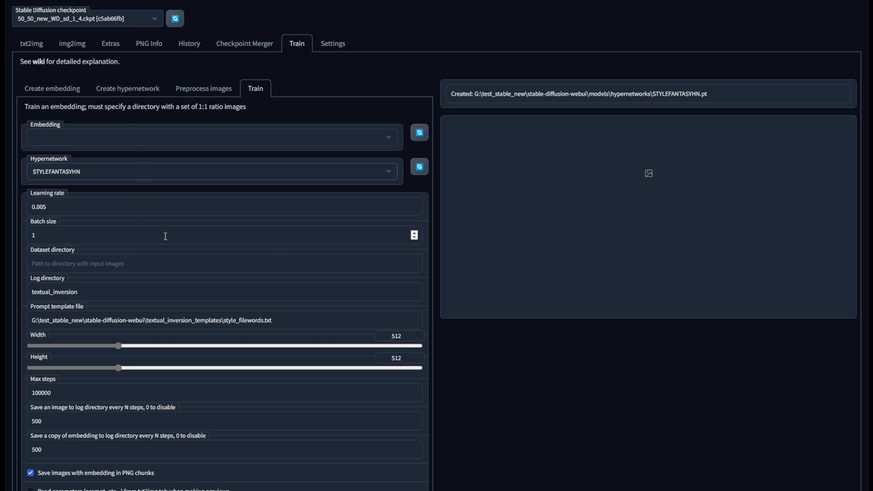
left_click(95, 207)
left_click(90, 207)
key("ctrl+a")
type("0.0000005")
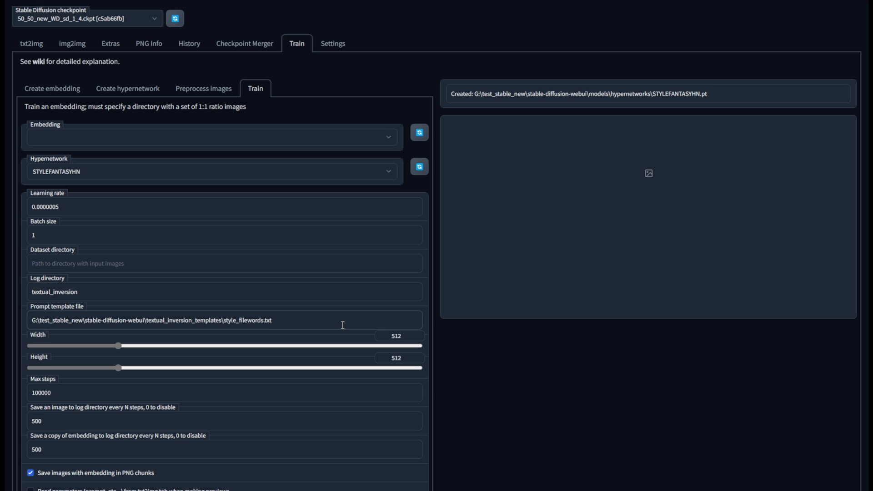
- Change the prompt template file from the style_filewords template to hypernetwork.txt in the textual_inversion_templates folder
key("BackSpace")
key("BackSpace")
key("BackSpace")
key("BackSpace")
key("BackSpace")
key("BackSpace")
key("BackSpace")
key("BackSpace")
key("BackSpace")
key("BackSpace")
key("BackSpace")
key("BackSpace")
key("BackSpace")
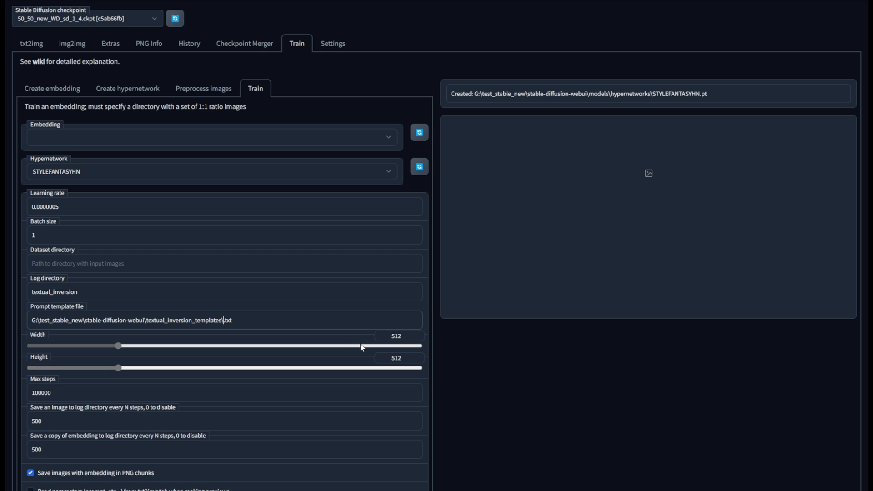
type("hypernetwork")
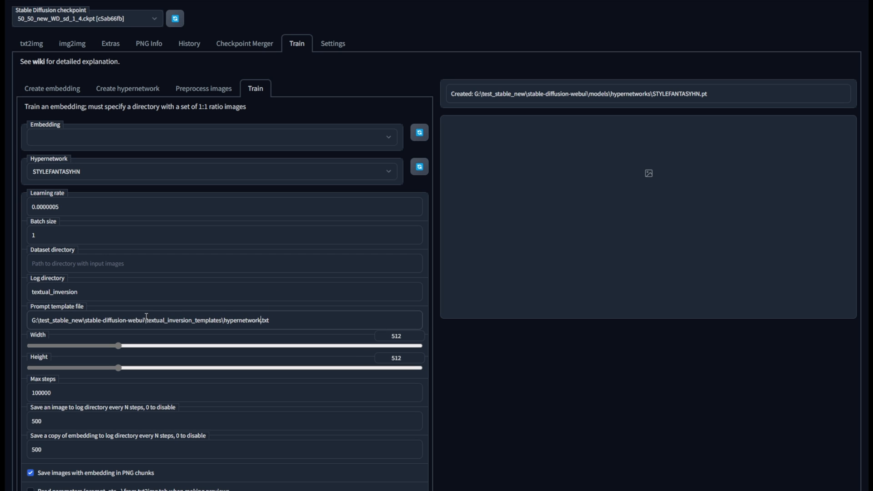
- Set the training dataset directory to G:\textual_updated_new
left_click(327, 267)
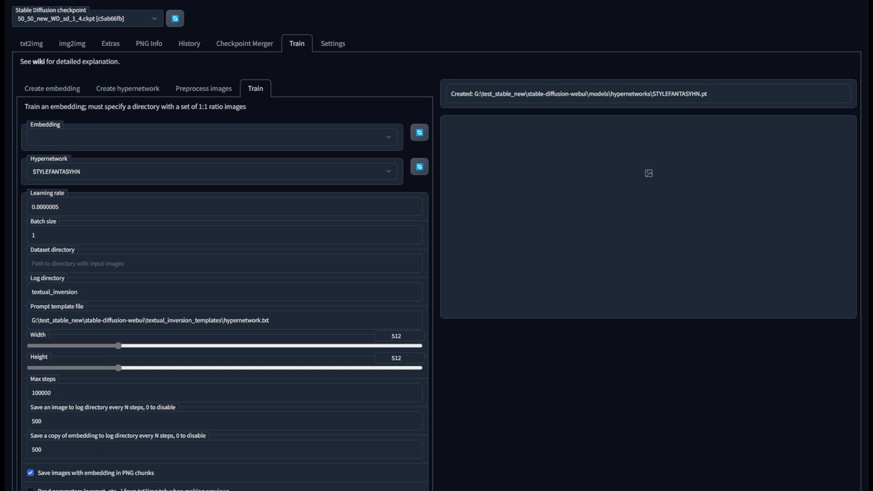
type("G:\\textual_updated_new")
scroll(62, 383, "down", 1)
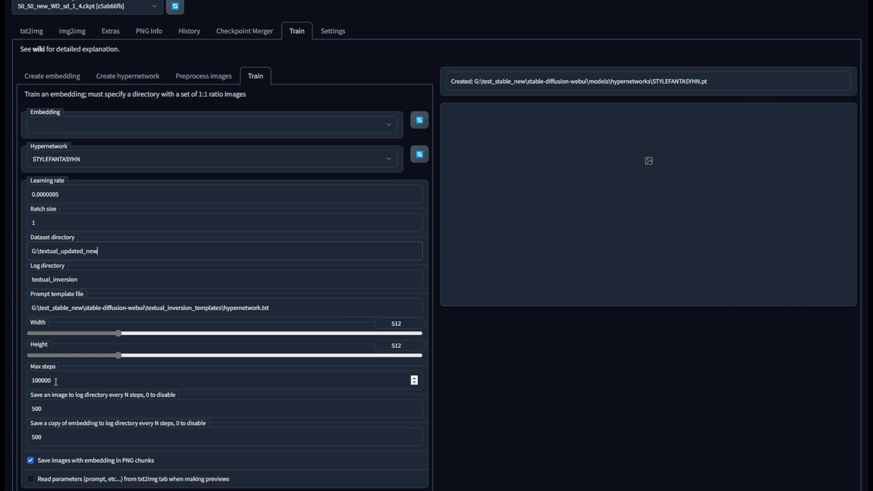
- Set both the preview image and the embedding copy to save to the log directory every 100 steps
left_click(34, 409)
left_click(35, 438)
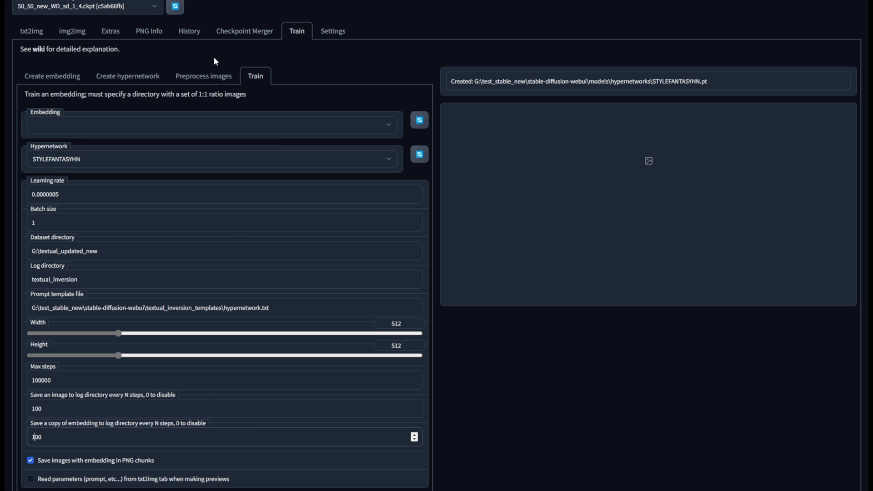
left_click(253, 490)
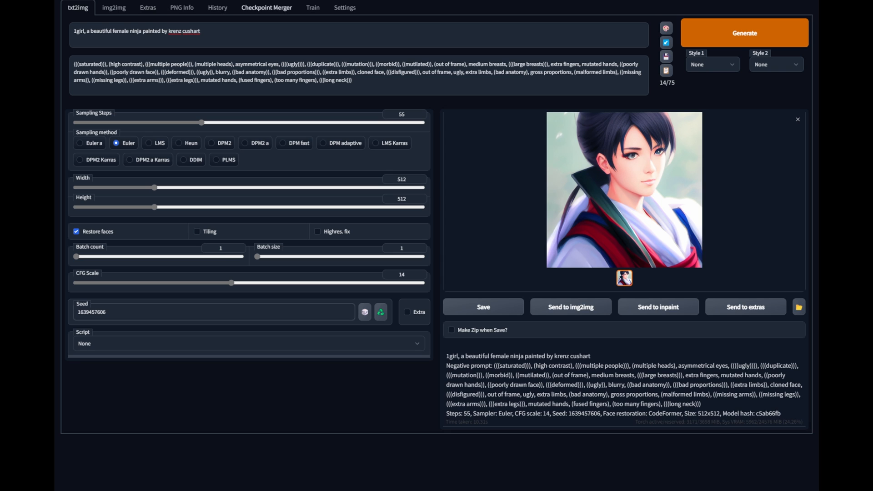
- Check the txt2img parameters used for previews and start training the STYLEFANTASYHN-5400 hypernetwork
left_click(313, 8)
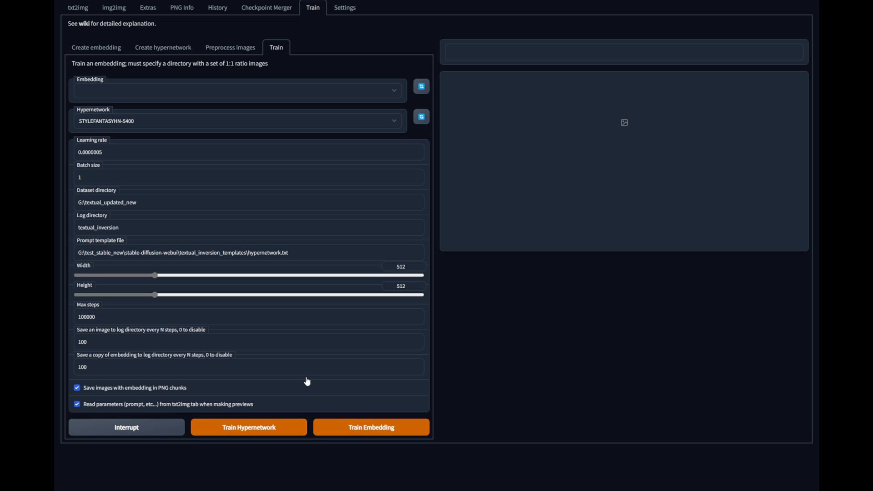
left_click(77, 8)
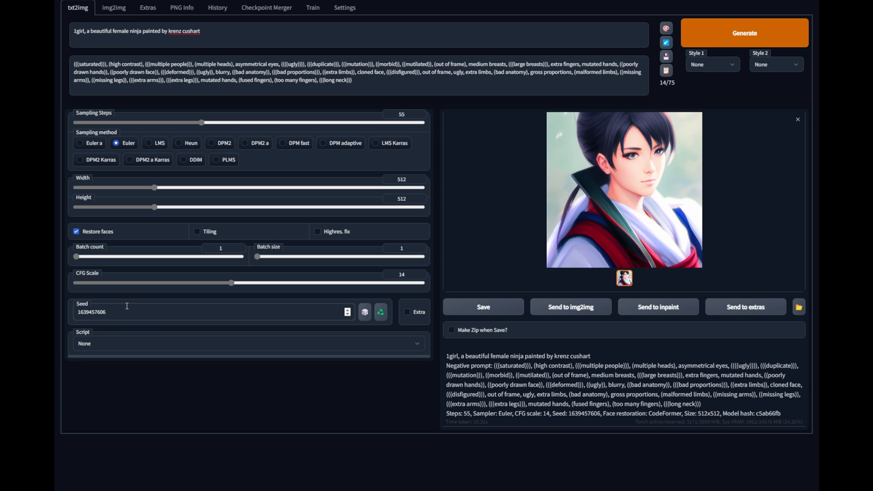
left_click(313, 8)
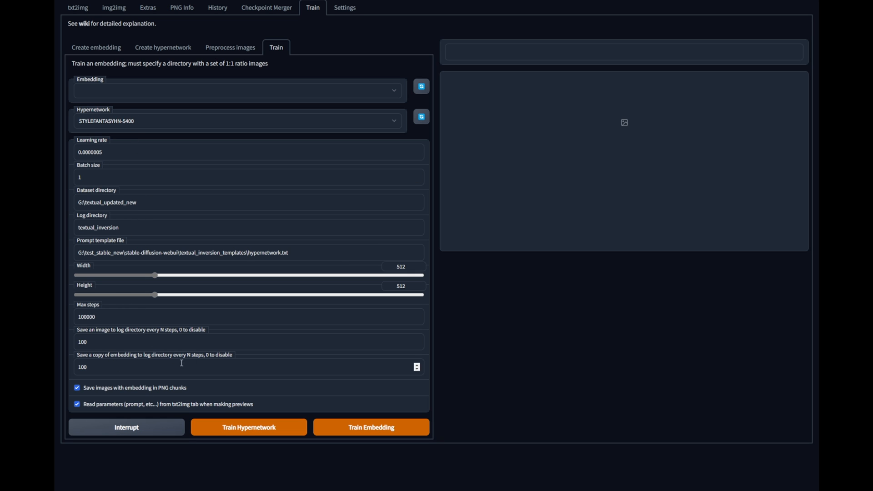
left_click(267, 431)
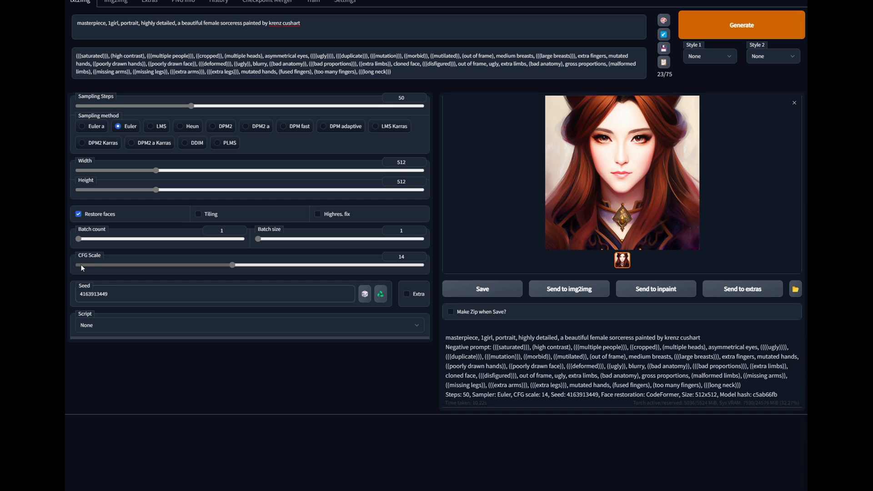
- View the generated sorceress portrait at full size, then the first training preview, STYLEFANTASYHN-5400-5600.png
left_click(648, 192)
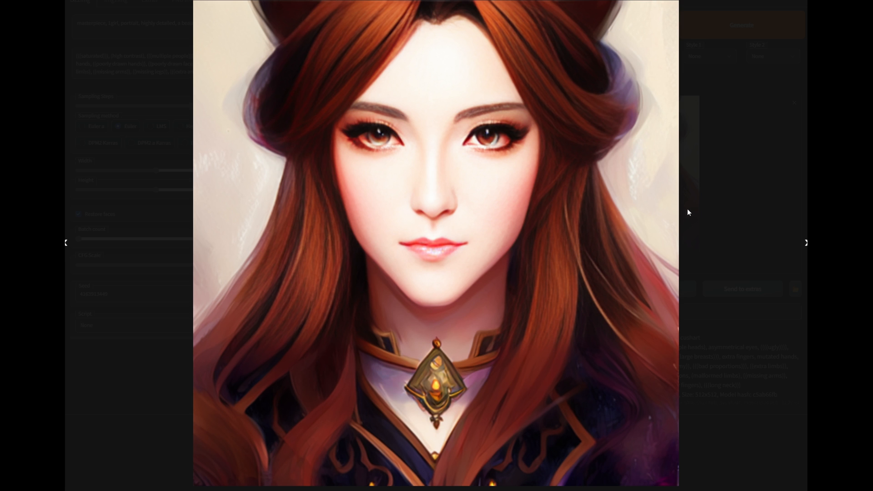
left_click(762, 233)
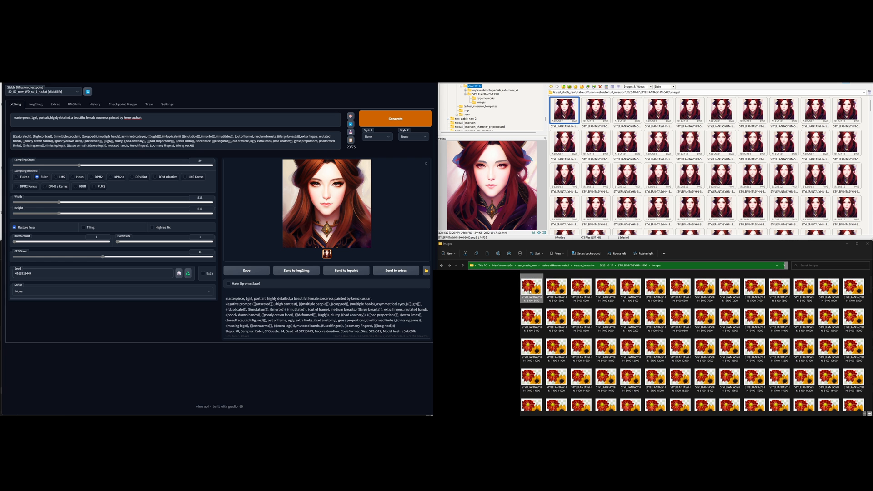
double_click(529, 290)
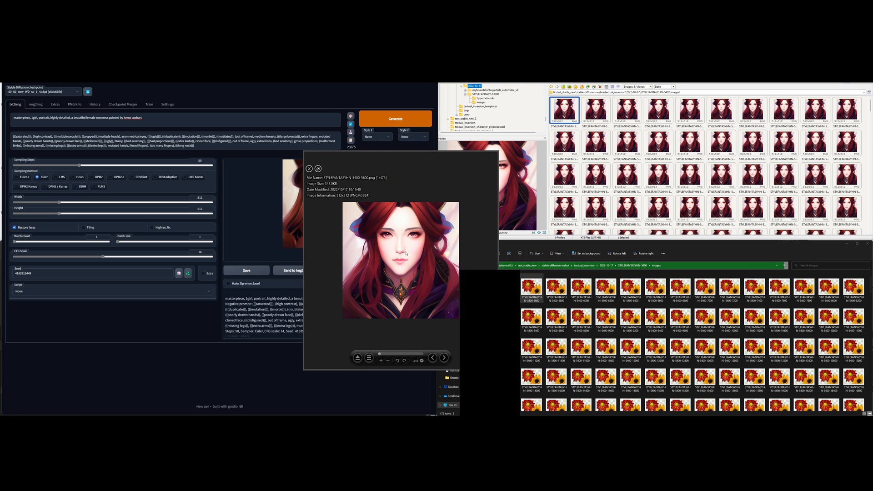
key("Escape")
- Open the last training preview, STYLEFANTASYHN-5400-100000.png, and place it beside the earlier preview for comparison
scroll(630, 368, "down", 5)
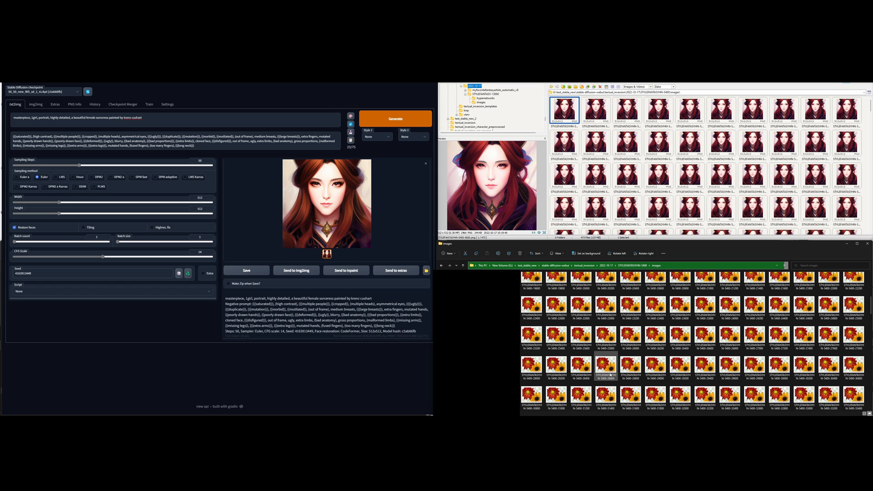
scroll(612, 375, "down", 5)
scroll(655, 391, "down", 15)
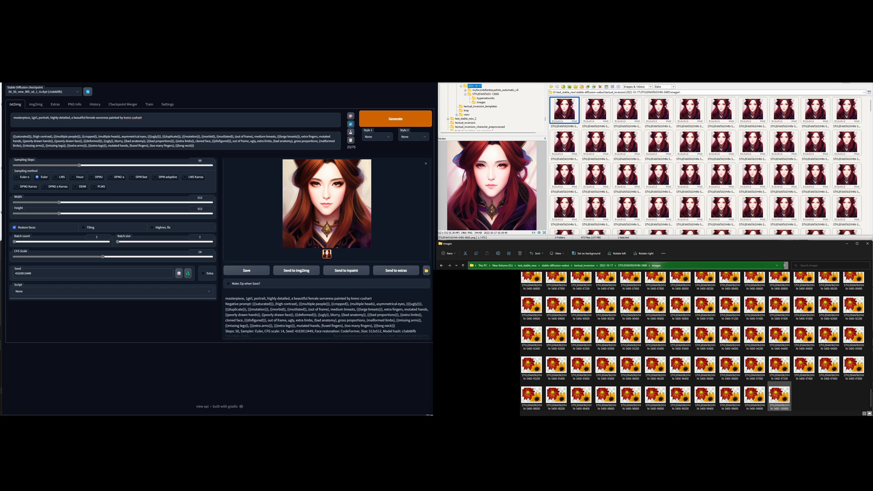
double_click(783, 399)
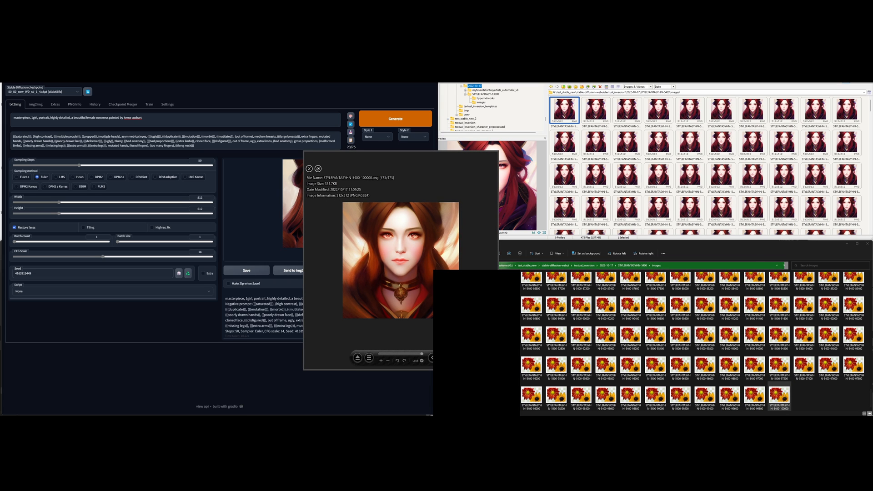
left_click_drag(414, 244, 316, 186)
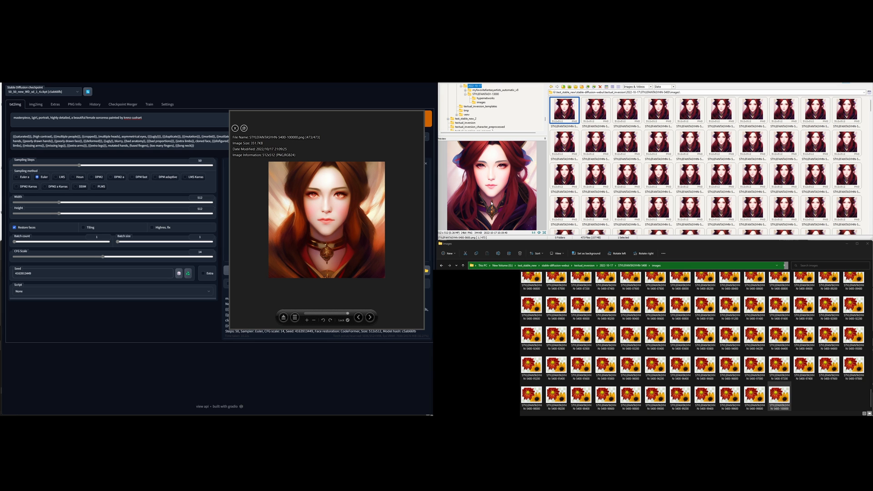
left_click_drag(362, 202, 651, 200)
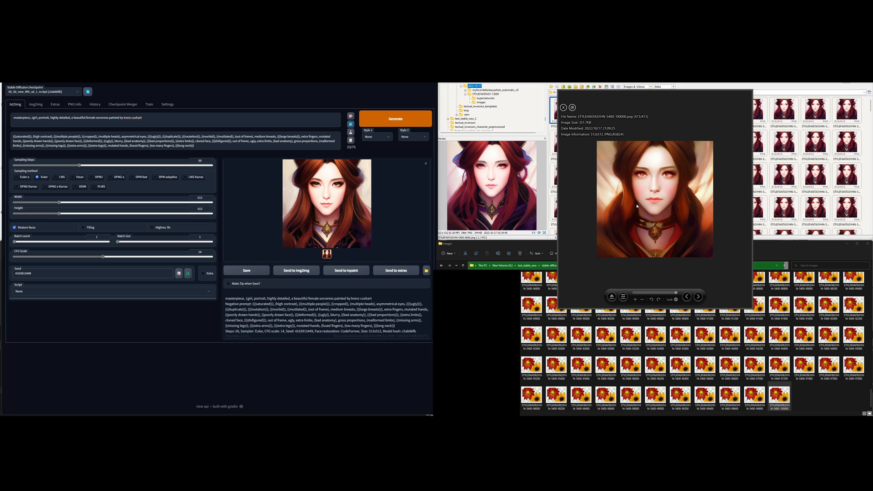
- Move the STYLEFANTASYHN-5400-100000.png preview closer to the generated sorceress portrait for comparison
left_click_drag(687, 132, 463, 174)
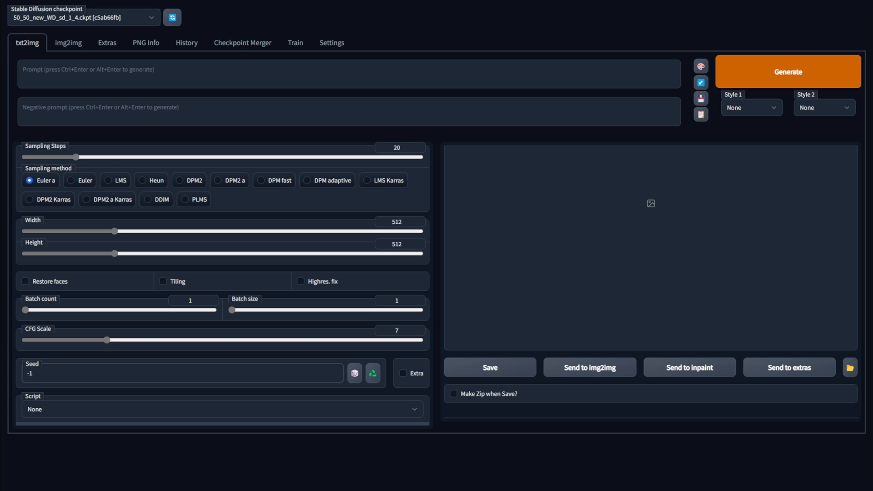
- Fill in the prompt "masterpiece, 1girl, portrait, highly detailed, a beautiful female sorceress painted by krenz cushart" and the negative prompt beginning "(((saturated))), (high contrast)"
left_click(385, 69)
key("ctrl+v")
left_click(370, 109)
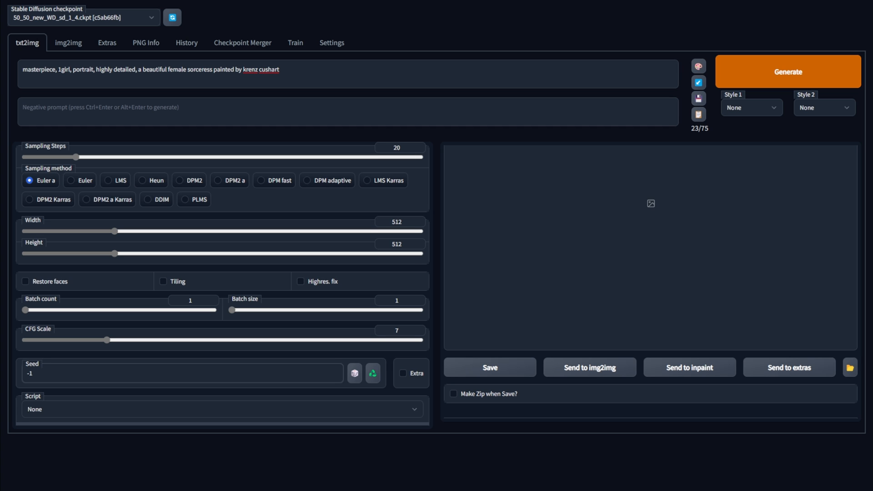
type("(((saturated))), (high contrast), (((multiple people))), ((cropped)), (multiple heads), asymmetrical eyes, ((((ugly)))), (((duplicate))), (((mutation))), ((morbid)), ((mutilated)), (out of frame), medium breasts, (((large breasts))), extra fingers, mutated hands, ((poorly drawn hands)), ((poorly drawn face)), (((deformed))), ((ugly)), blurry, ((bad anatomy)), (((bad proportions))), ((extra limbs)), cloned face, (((disfigured))), out of frame, ugly, extra limbs, (bad anatomy), gross proportions, (malformed limbs), ((missing arms)), ((missing legs)), (((extra arms))), (((extra legs))), mutated hands, (fused fingers), (too many fingers), (((long neck)))")
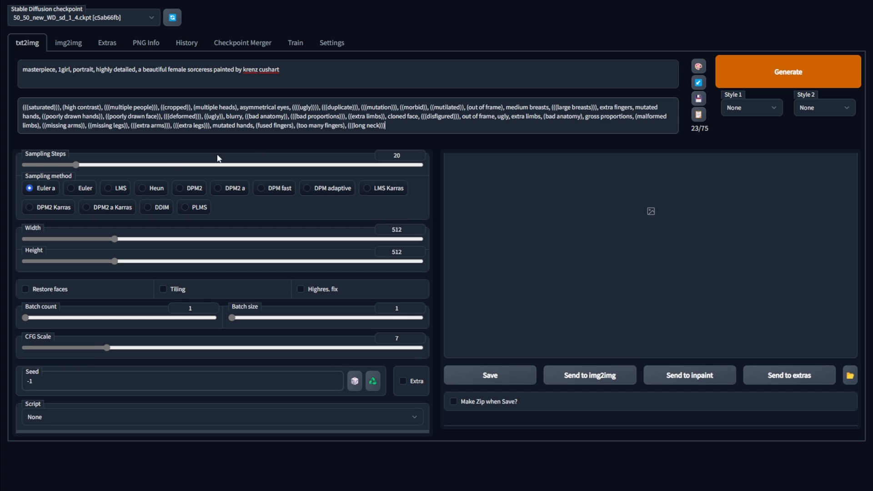
- Set 50 sampling steps with the Euler method, enable face restoration and set the CFG scale to 16
left_click_drag(175, 166, 155, 166)
left_click(84, 188)
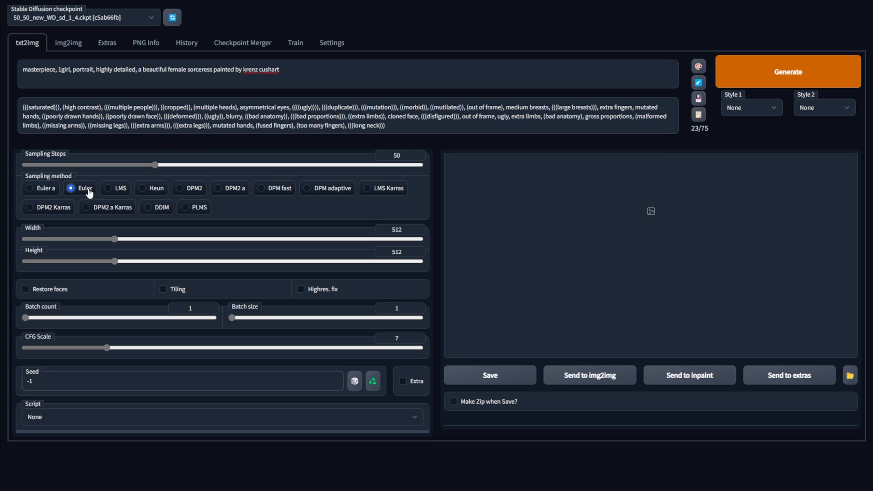
left_click(57, 290)
left_click_drag(106, 353, 227, 355)
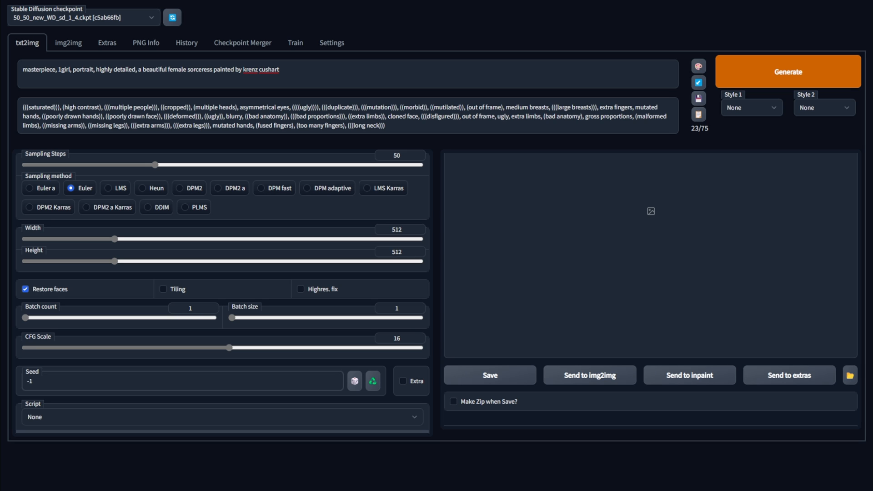
left_click(87, 384)
key("ctrl+a")
key("ctrl+v")
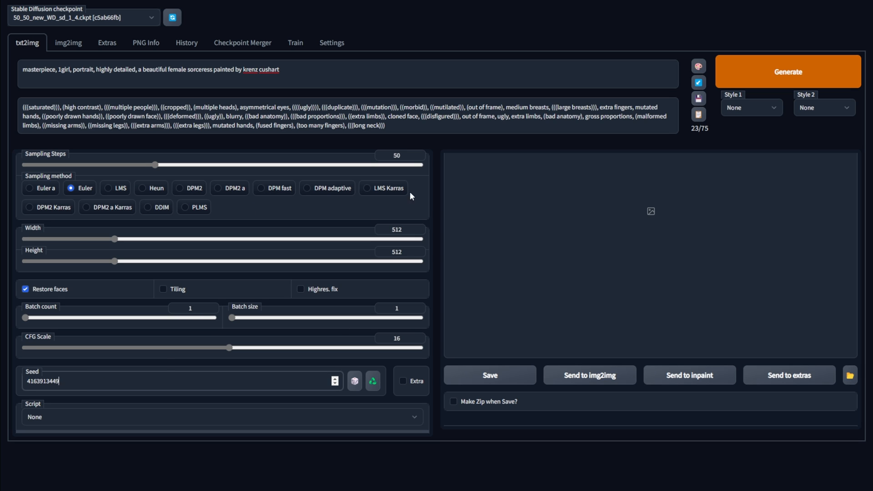
left_click(799, 72)
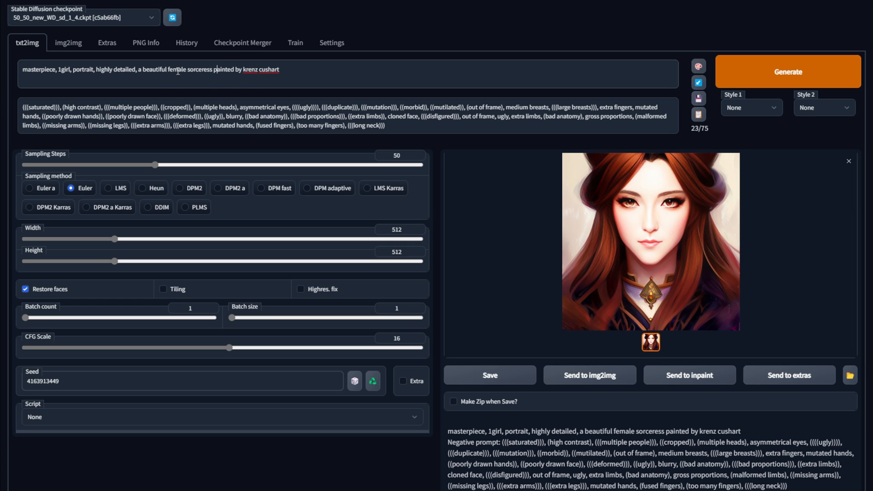
- Insert "in the style of <myfavoritefantasyartists_automatic_v7>" after "sorceress" in the prompt
left_click(214, 70)
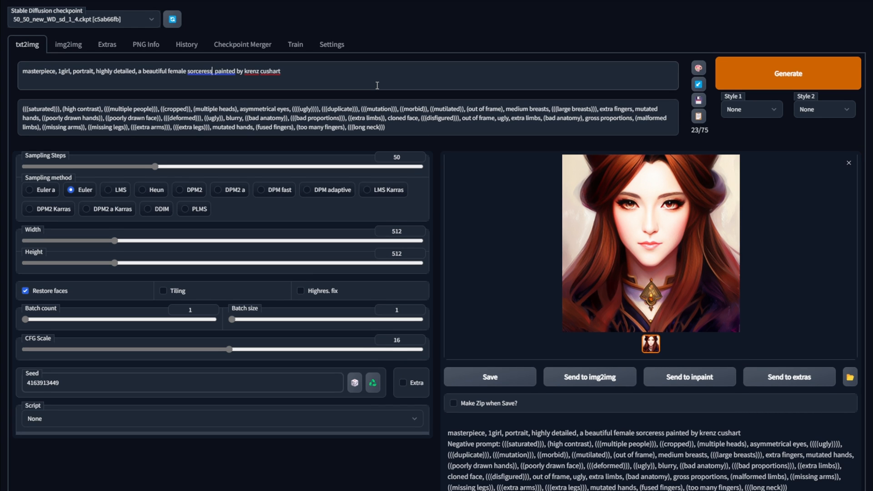
type("in t")
type("he style of")
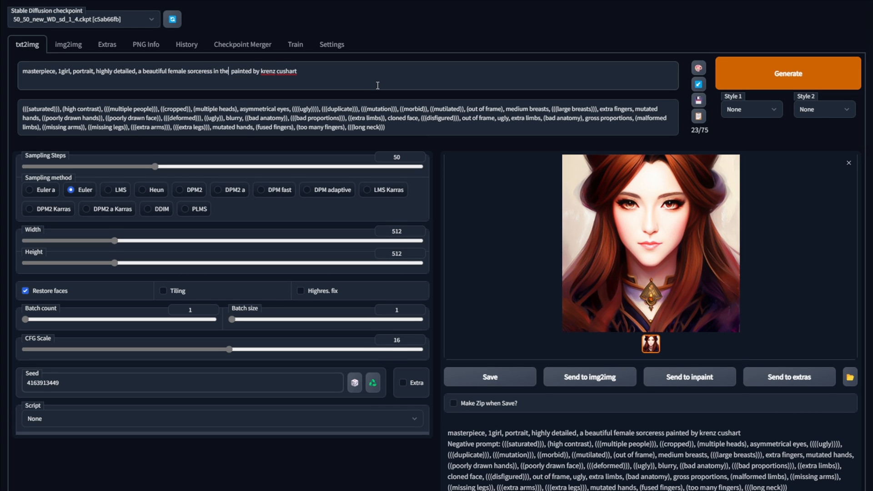
type(" <>")
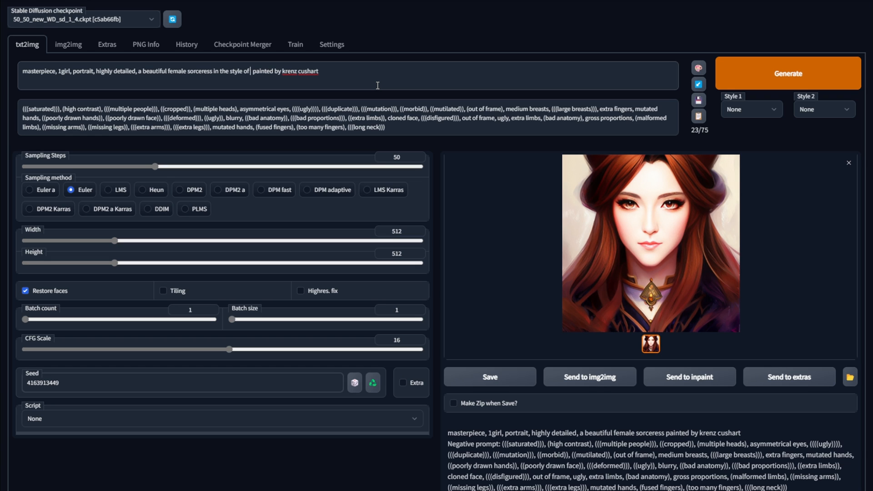
key("Left")
type("myfavoritefantasyartists_automatic_v7")
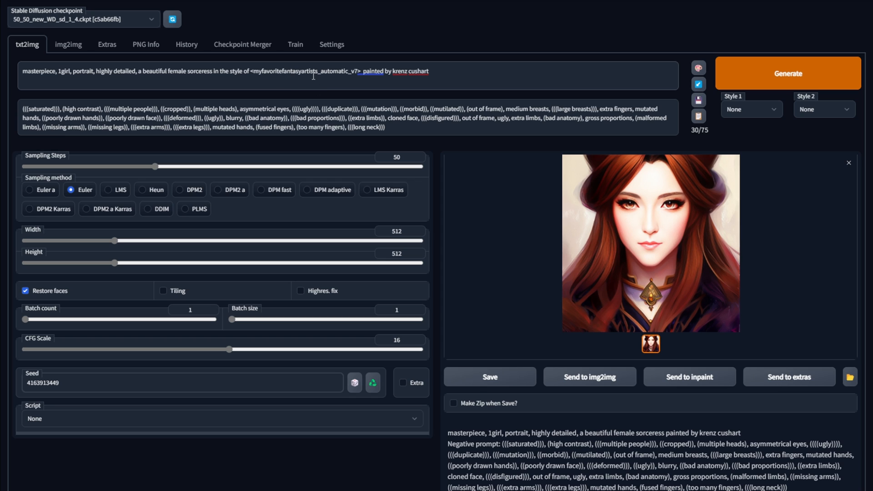
- Generate the portrait with the embedding in the prompt and inspect it at full size
left_click(779, 75)
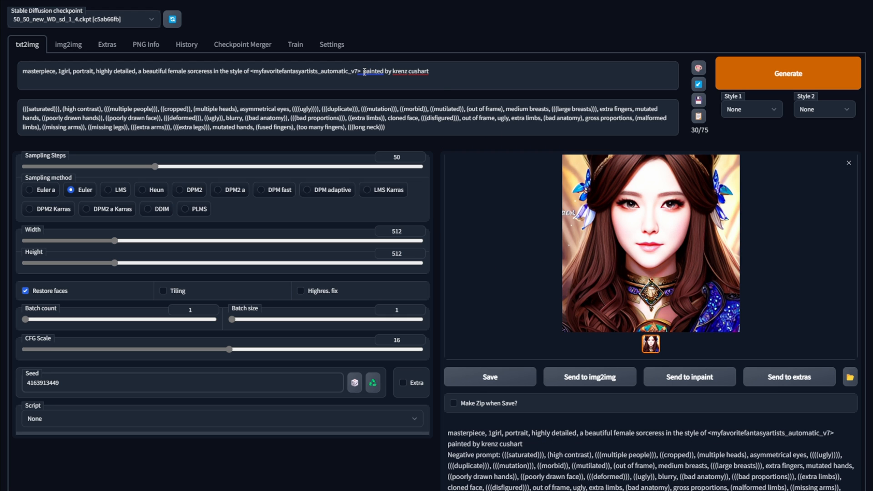
left_click(647, 243)
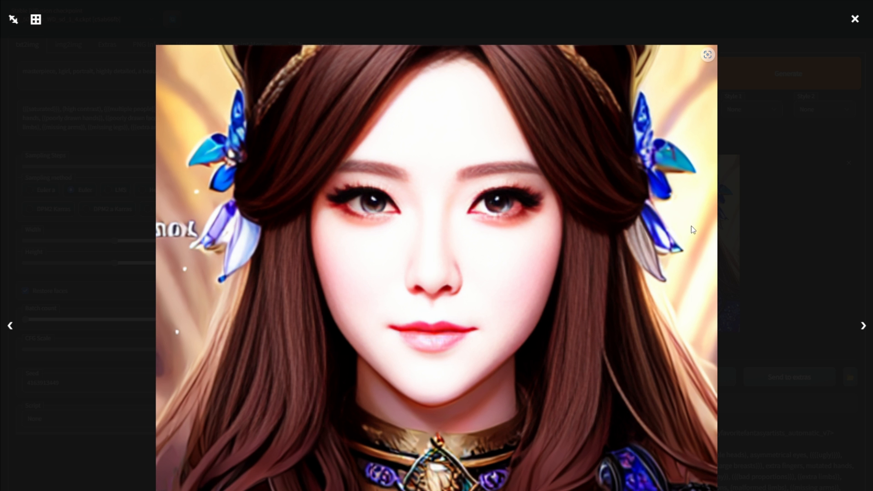
left_click(810, 190)
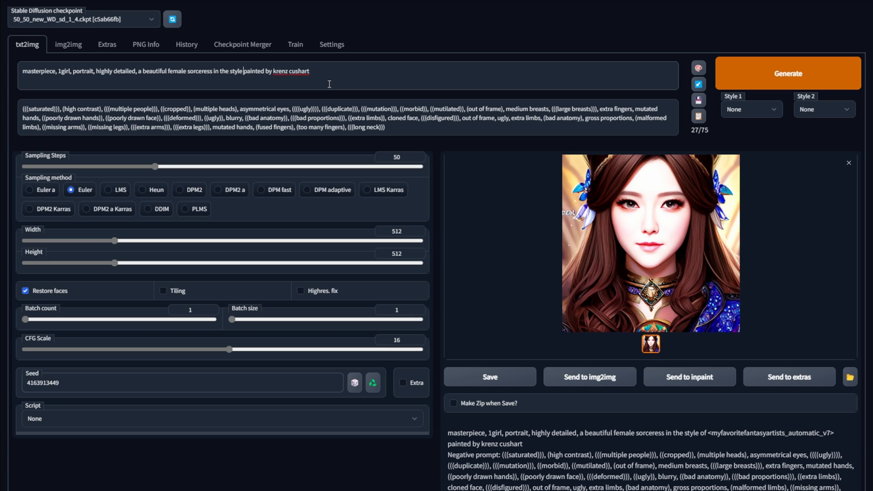
- Remove the whole "in the style of" phrase and its embedding from the prompt, leaving "sorceress painted by krenz cushart"
key("BackSpace")
key("BackSpace")
key("BackSpace")
key("BackSpace")
key("BackSpace")
key("BackSpace")
key("BackSpace")
key("BackSpace")
key("BackSpace")
key("BackSpace")
key("BackSpace")
key("BackSpace")
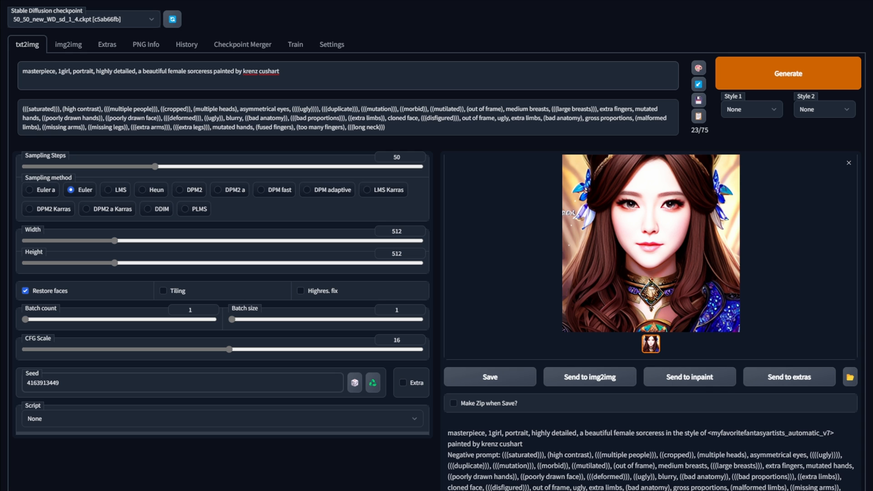
- Select the trained hypernetwork in the Stable Diffusion settings and apply the change
left_click(331, 44)
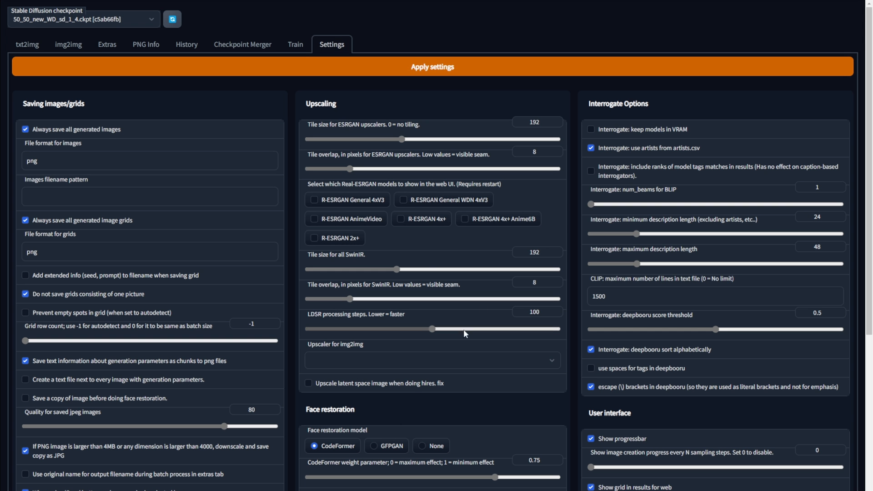
scroll(478, 364, "down", 4)
scroll(496, 400, "down", 10)
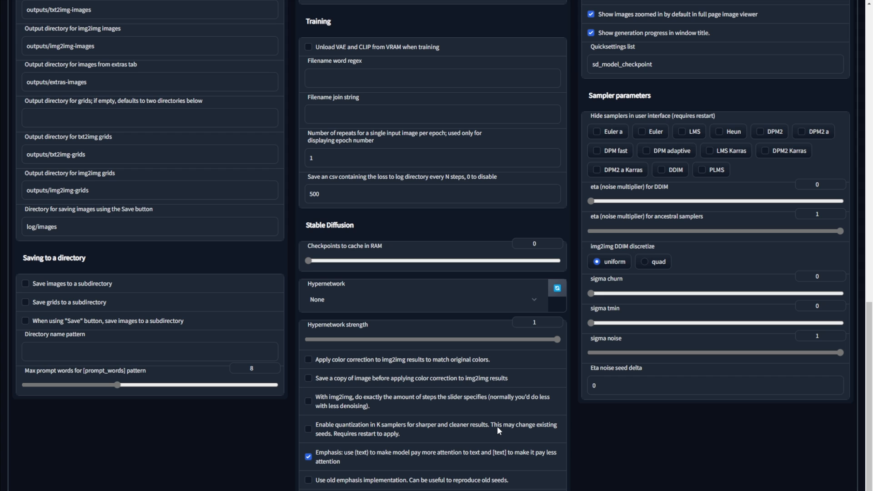
left_click(484, 450)
scroll(467, 318, "down", 1)
scroll(446, 377, "up", 10)
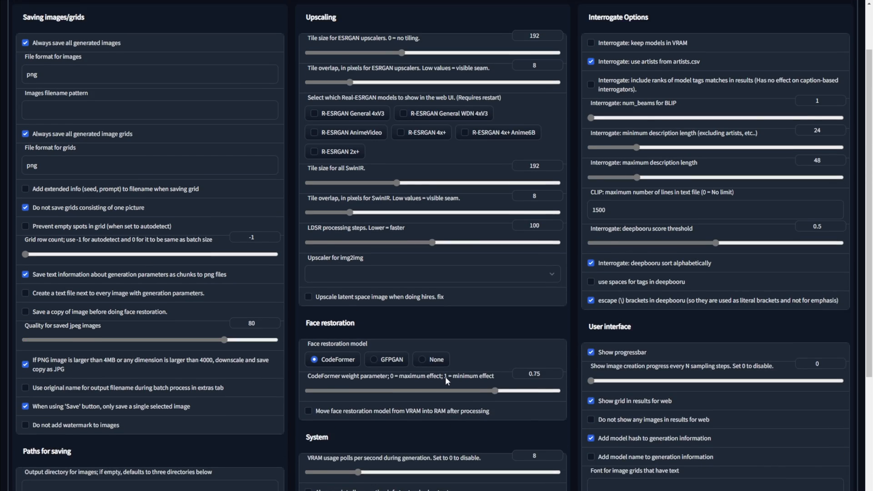
scroll(446, 377, "up", 2)
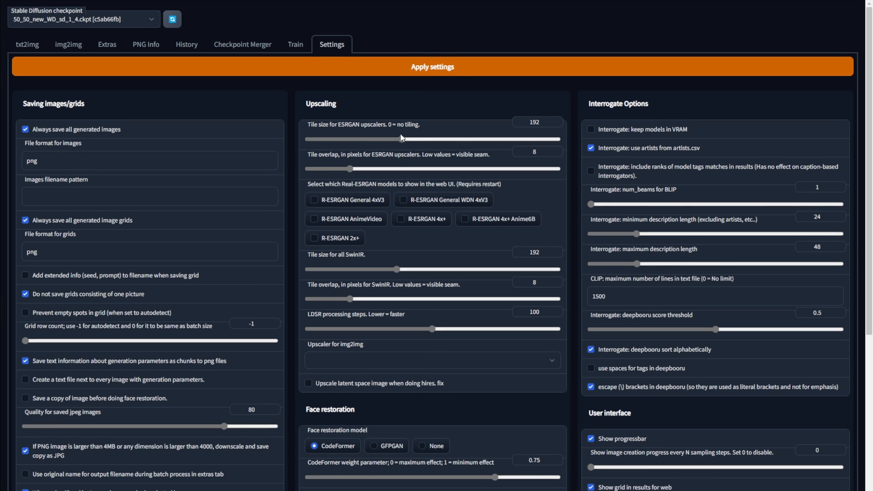
- Generate the portrait from the original txt2img prompt with the hypernetwork active and inspect it at full size
left_click(29, 47)
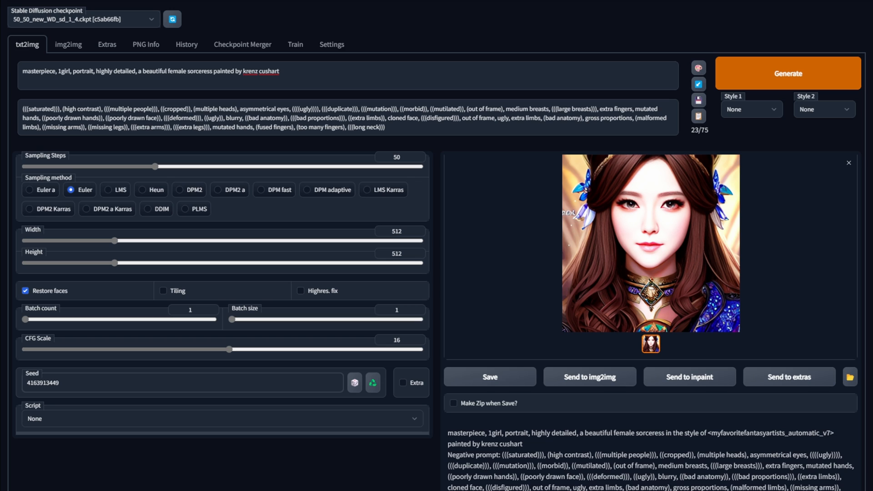
left_click(793, 77)
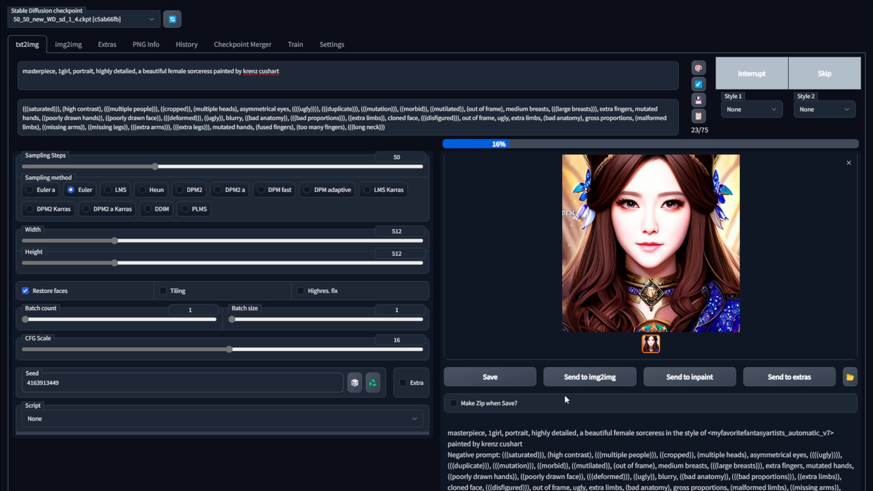
left_click(569, 318)
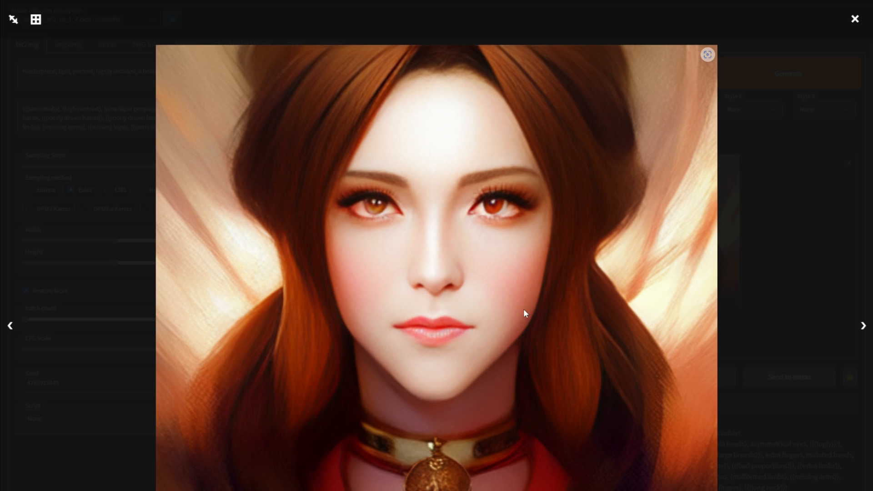
left_click(803, 248)
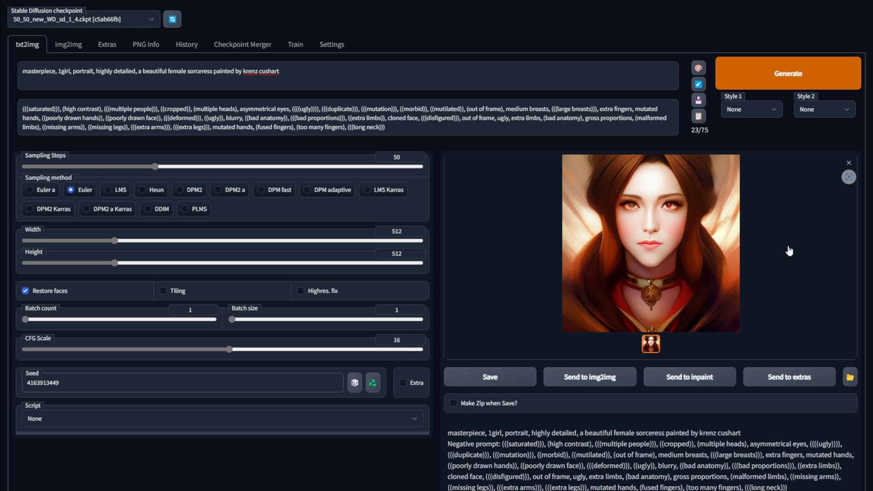
left_click(651, 261)
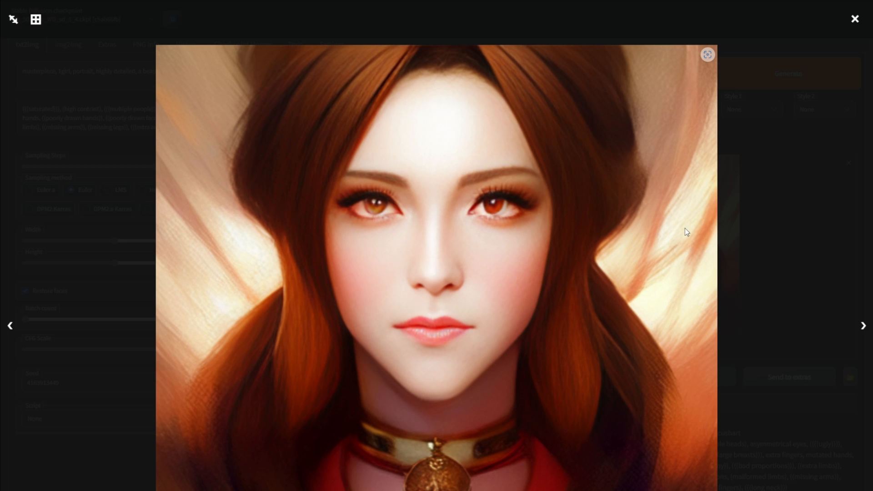
left_click(805, 185)
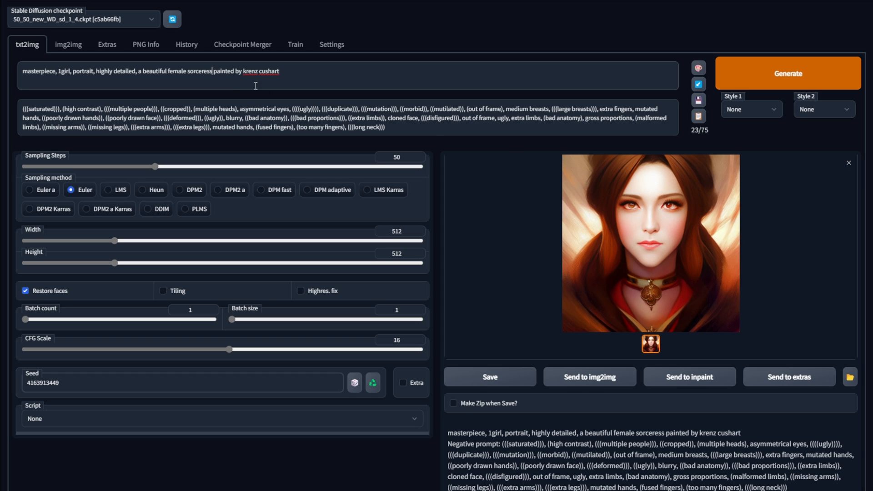
- Add "in the style of <myfavoritefantasyartists_automatic_v7>" after "sorceress" again, then generate the combined hypernetwork and embedding portrait for full-size viewing
type("in the style of")
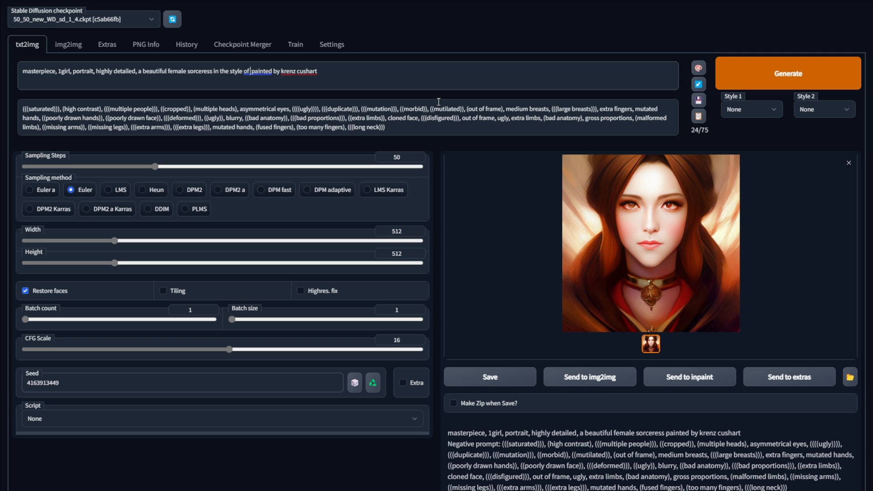
key("ctrl+v")
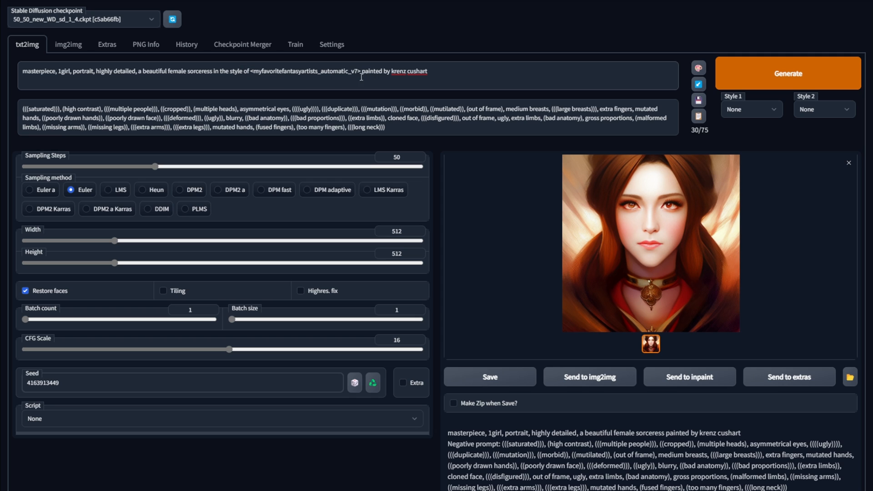
left_click(794, 79)
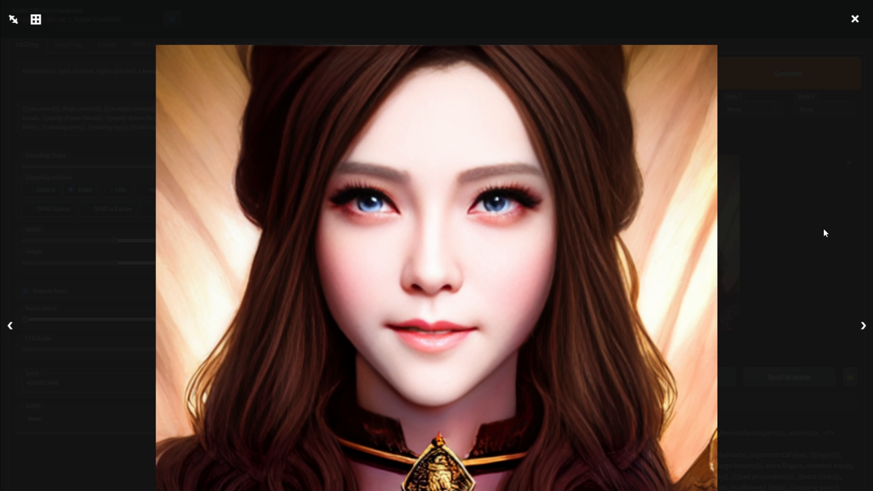
left_click(825, 233)
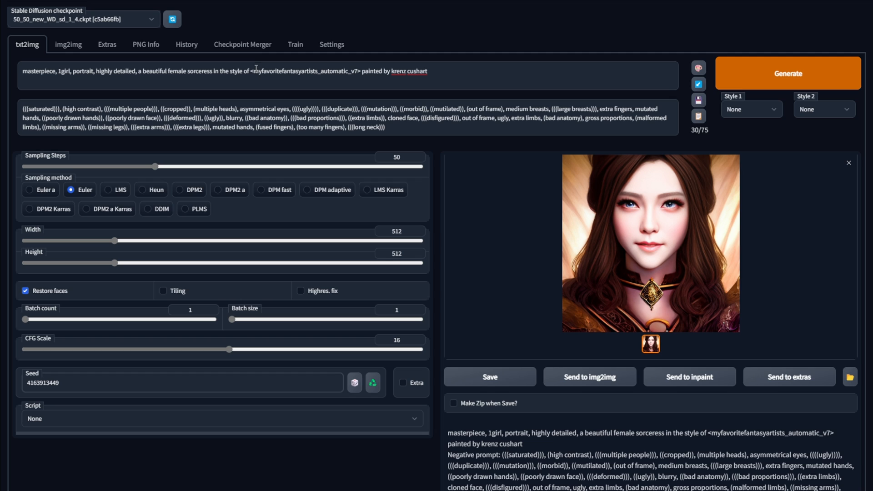
- Weight the embedding as (<myfavoritefantasyartists_automatic_v7>:0.5) in the prompt, and regenerate the portrait for full-size viewing
mouse_move(250, 71)
left_mouse_down()
mouse_move(358, 89)
mouse_move(360, 72)
mouse_move(253, 77)
left_mouse_up()
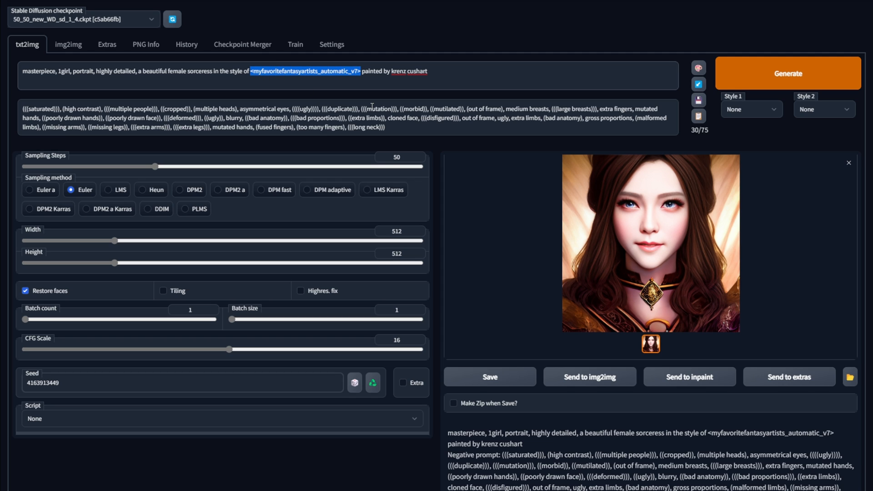
key("ctrl+Up")
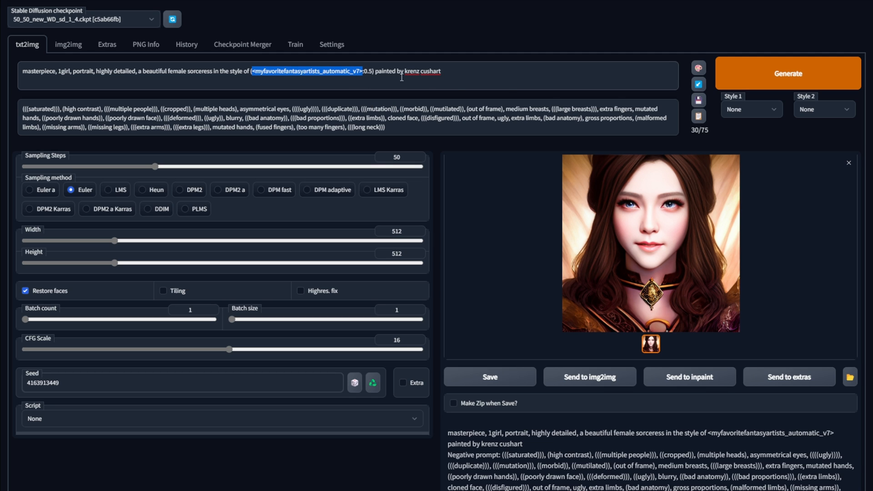
left_click(761, 75)
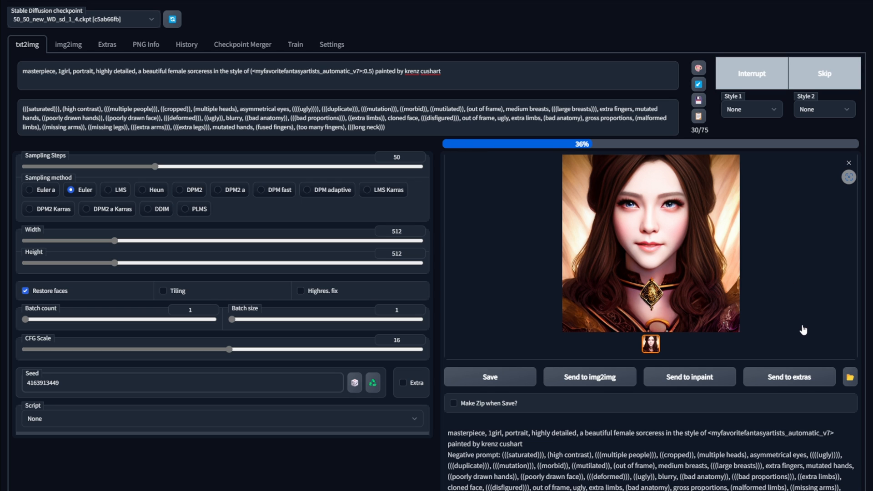
left_click(715, 316)
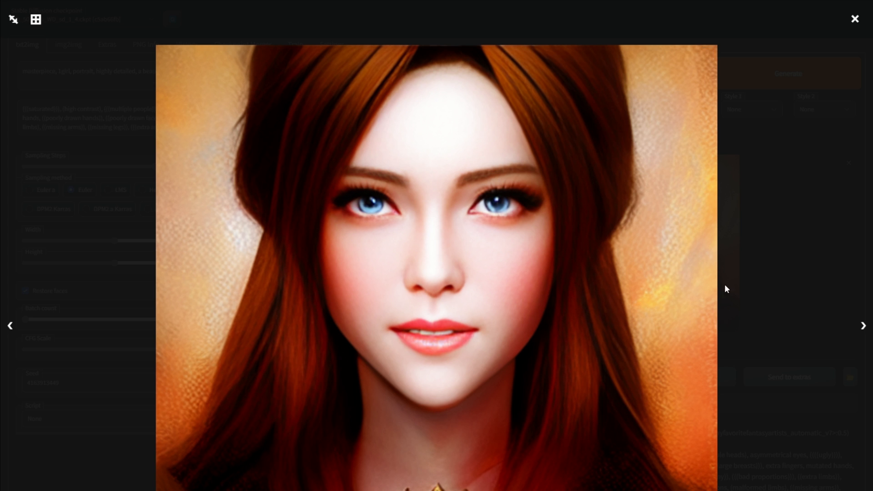
left_click(819, 203)
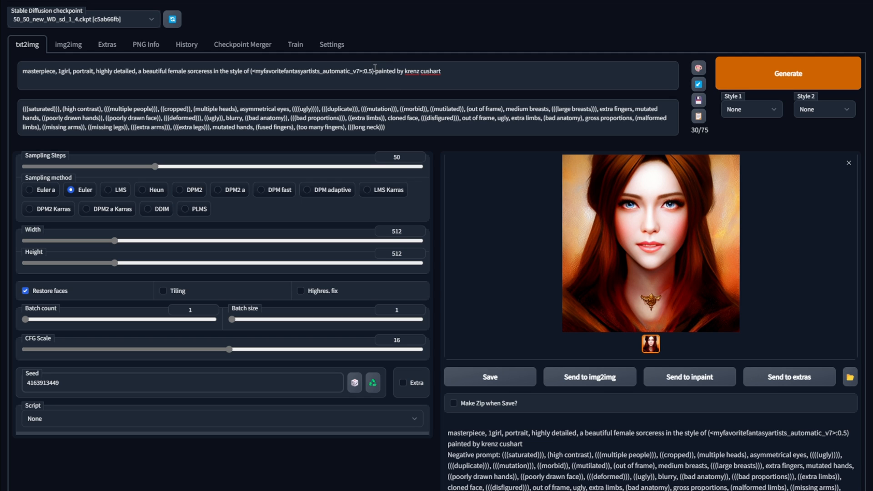
- Copy the weighted term "(<myfavoritefantasyartists_automatic_v7>:0.5)" from the prompt
left_click(373, 70)
left_click_drag(374, 68, 252, 71)
key("ctrl+c")
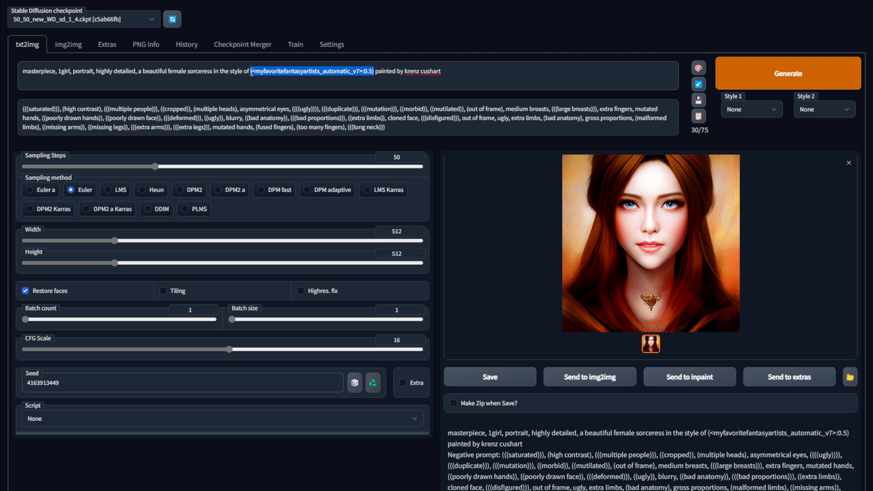
- Lower the embedding weight in the txt2img prompt so the term reads (<myfavoritefantasyartists_automatic_v7>:0.2)
key("ctrl+Up")
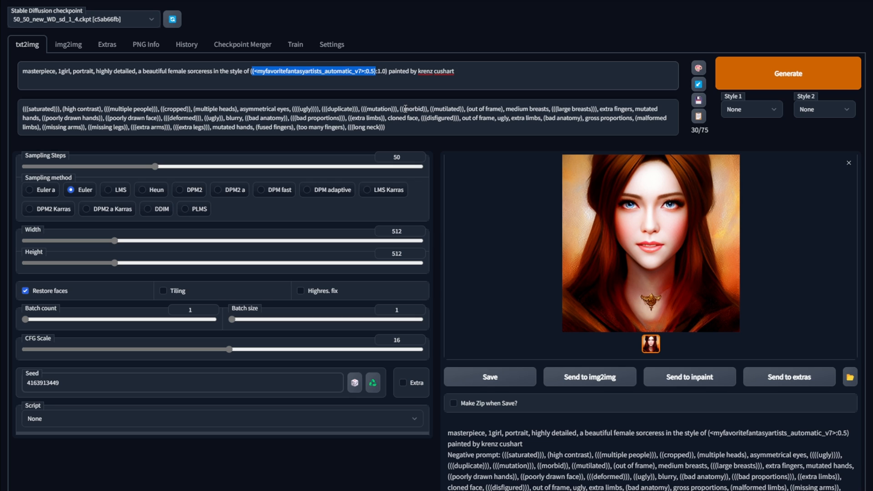
key("ctrl+z")
left_click(453, 76)
key("Left")
key("Left")
key("Left")
key("Left")
key("Left")
key("Left")
key("Left")
key("Left")
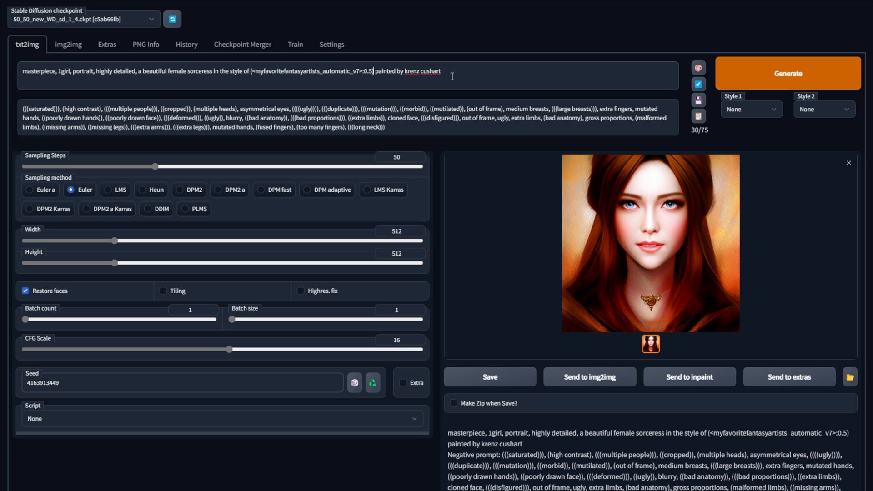
key("BackSpace")
type("1")
- Generate the portrait with the 0.2 embedding weight and inspect it at full size
left_click(788, 84)
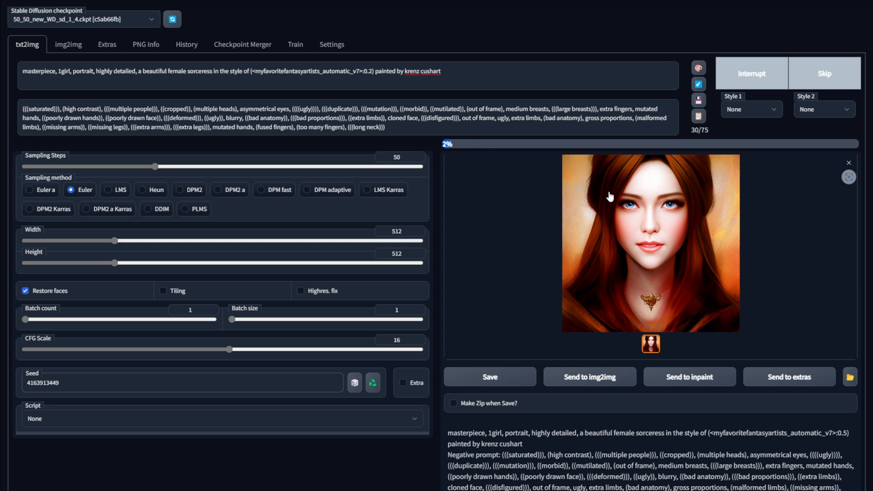
left_click(701, 252)
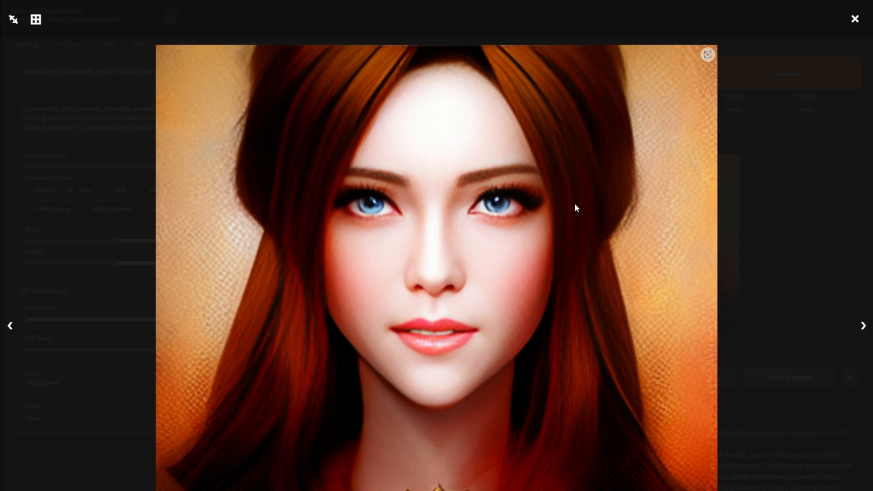
left_click(796, 188)
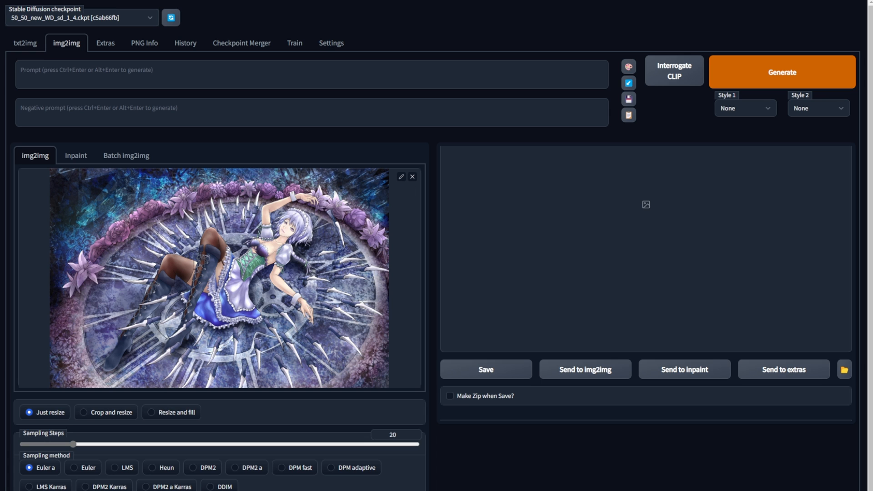
- Set the active Hypernetwork to None in the Stable Diffusion settings
left_click(331, 43)
scroll(419, 337, "down", 5)
scroll(419, 338, "down", 10)
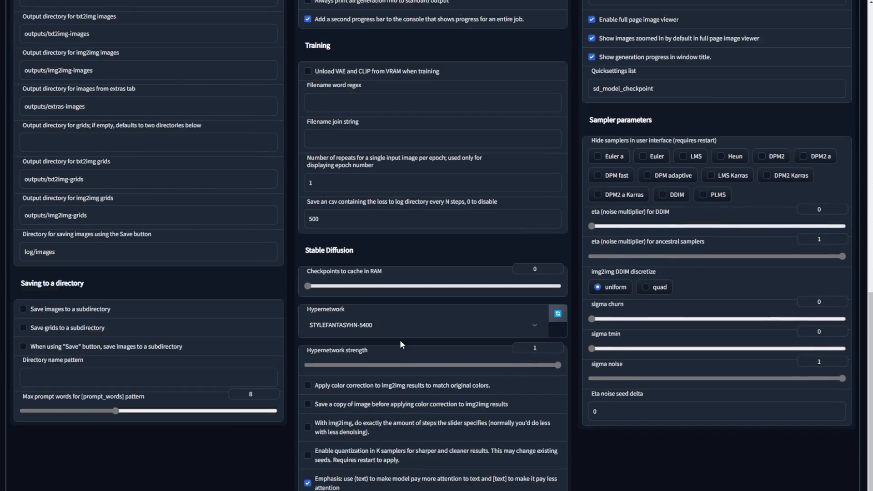
left_click(385, 249)
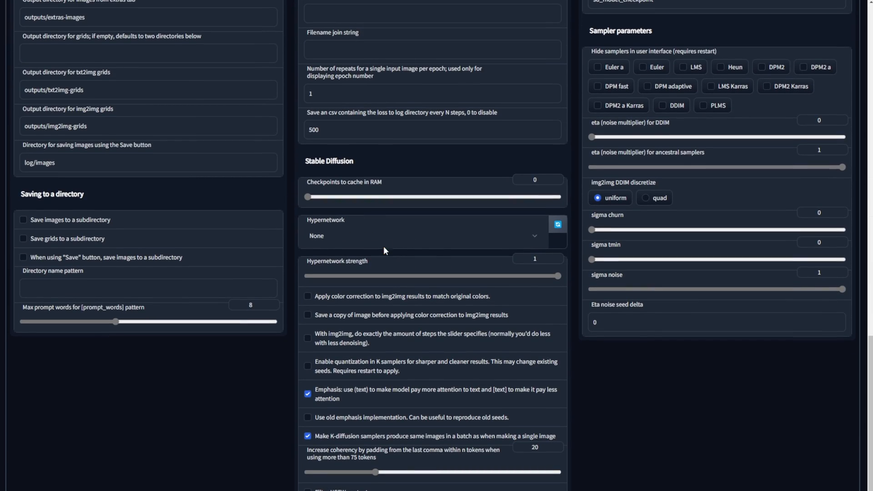
scroll(408, 452, "up", 15)
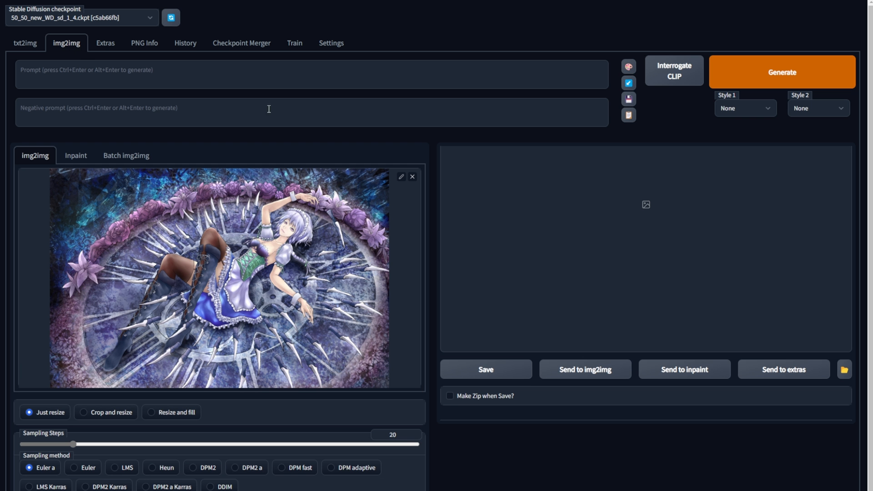
- Add "in the style of <myfavoritefantasyartists_automatic_v7>" after "((tactical streetwear))" in the img2img prompt
left_click(68, 44)
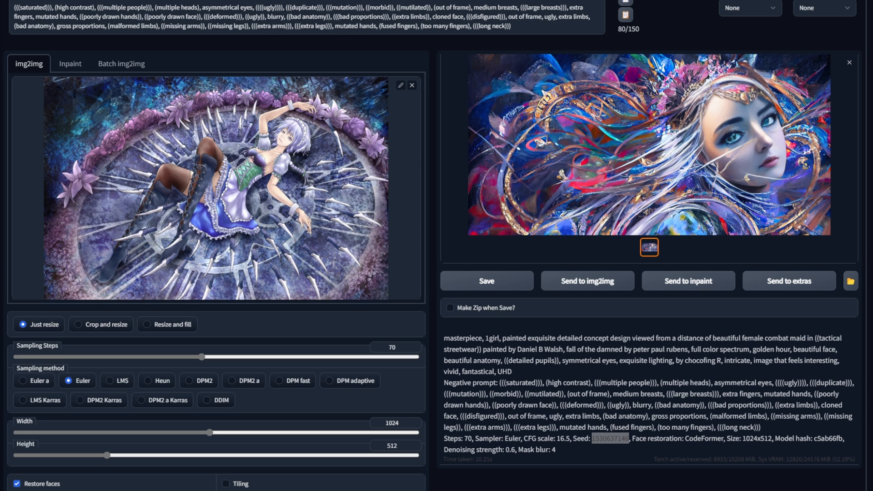
scroll(487, 281, "up", 2)
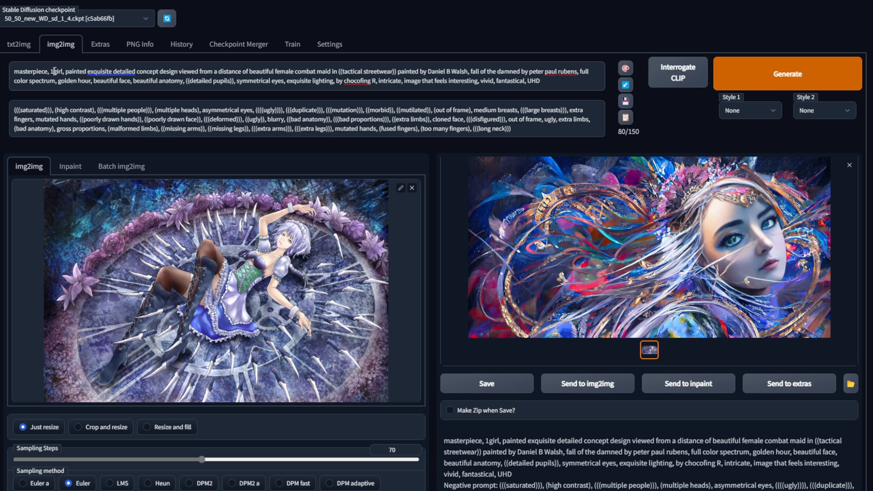
left_click(158, 81)
left_click(398, 74)
type("in the style of")
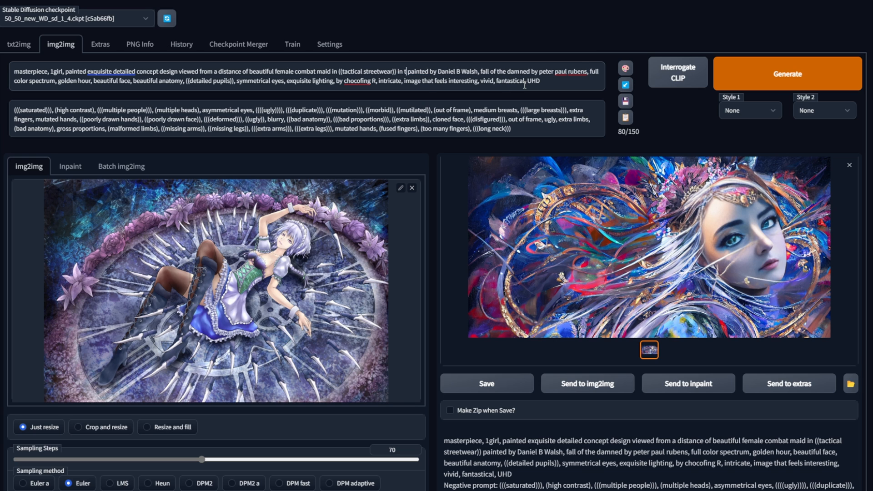
type(" <")
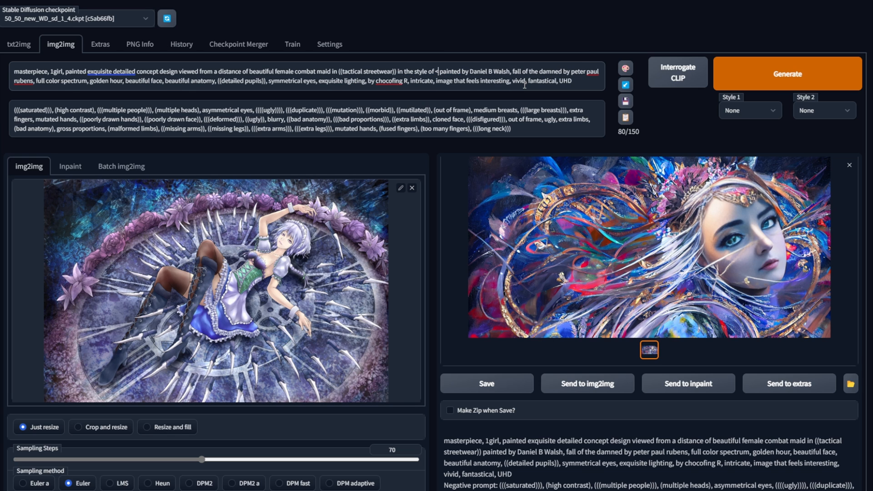
key("ctrl+v")
type(">")
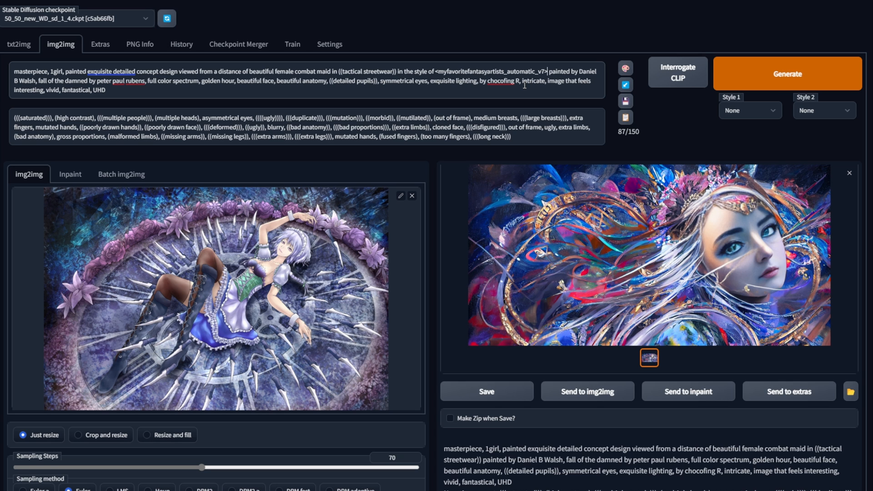
scroll(525, 85, "down", 3)
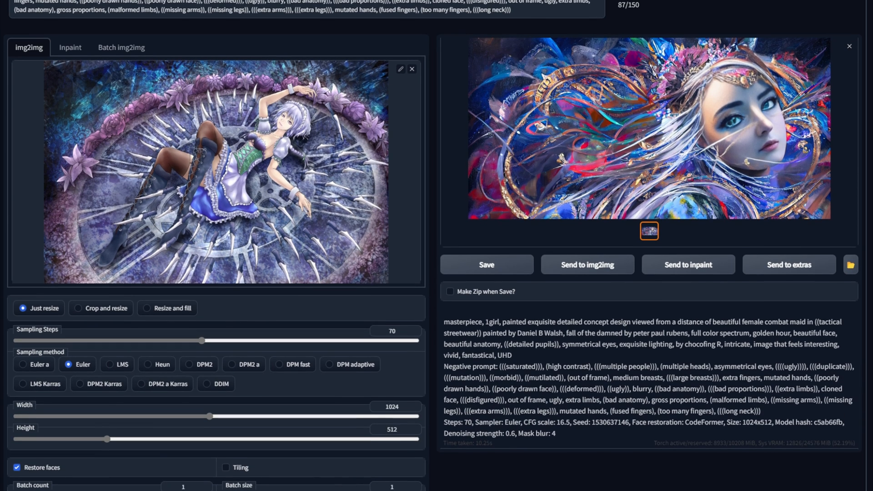
double_click(618, 422)
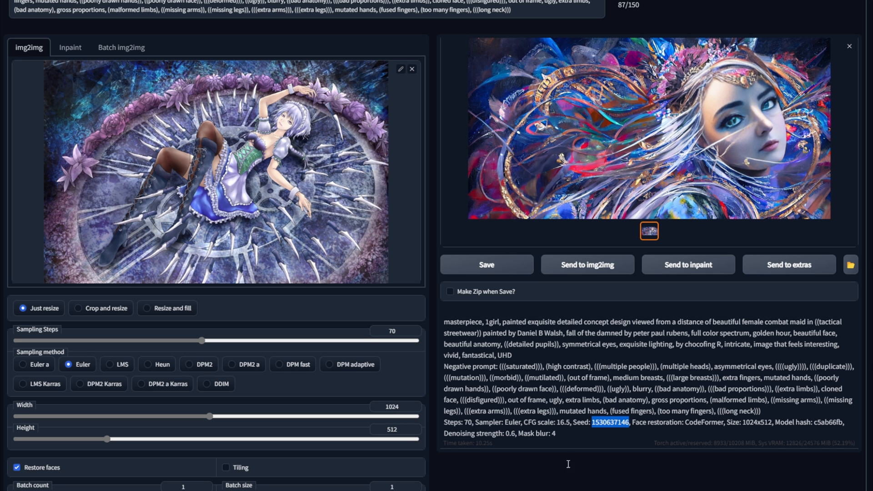
left_click(618, 459)
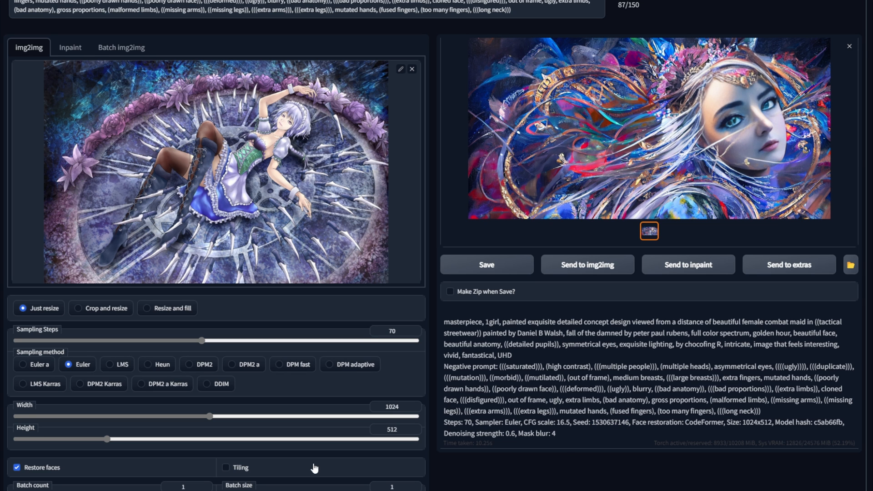
scroll(312, 468, "up", 3)
left_click(782, 74)
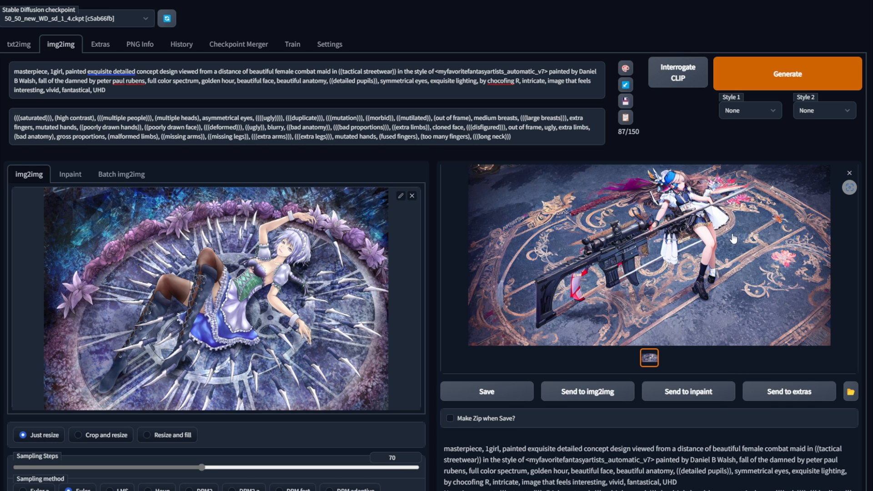
left_click(730, 238)
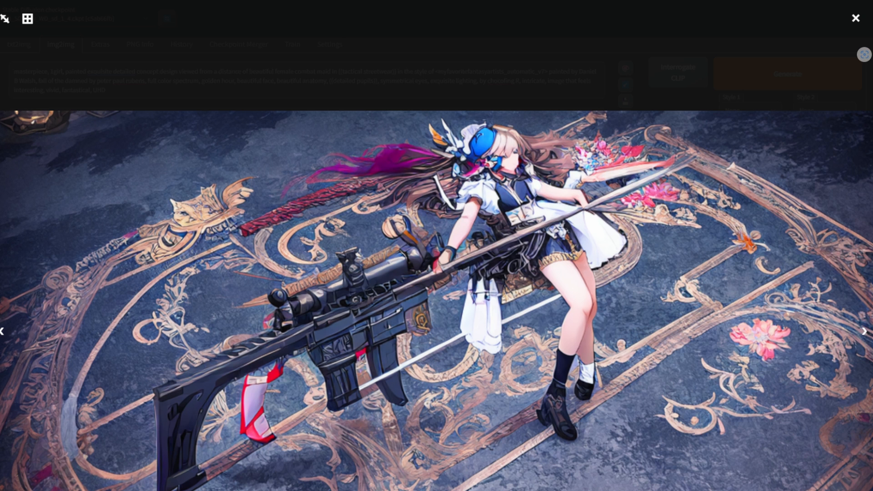
left_click(682, 442)
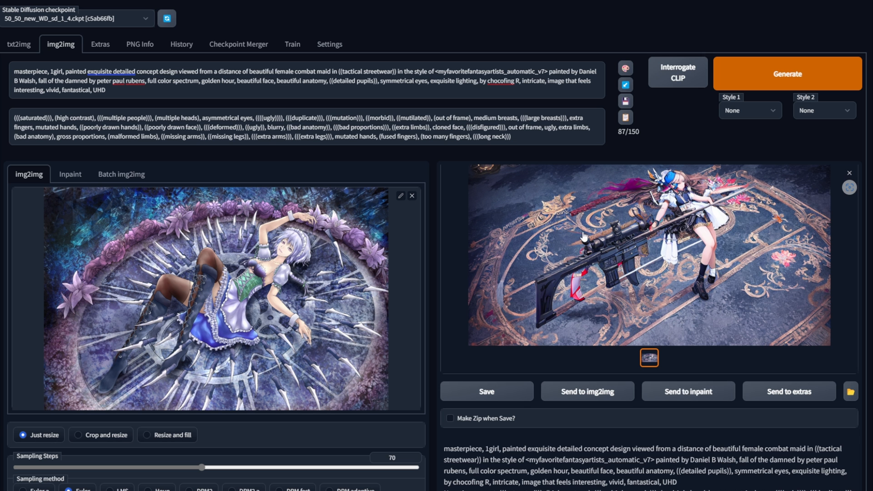
- Remove "in the style of <myfavoritefantasyartists_automatic_v7>" from the img2img prompt and regenerate the picture
left_click_drag(548, 71, 399, 72)
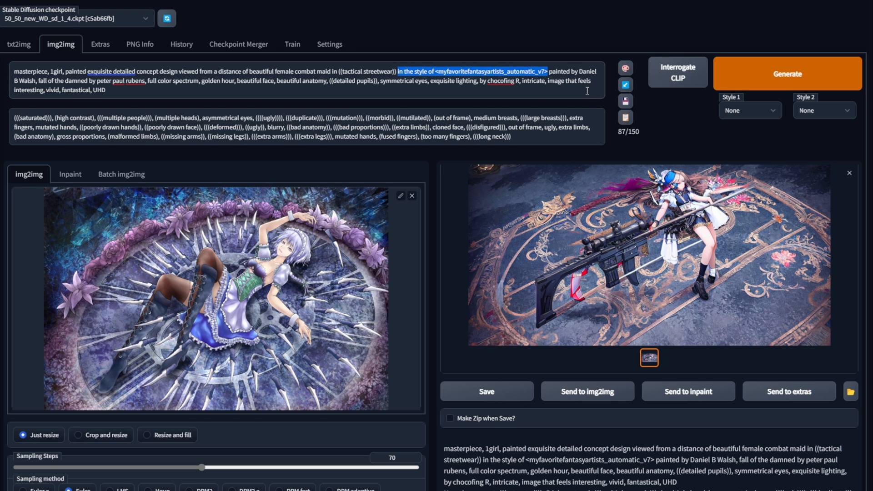
key("BackSpace")
key("BackSpace")
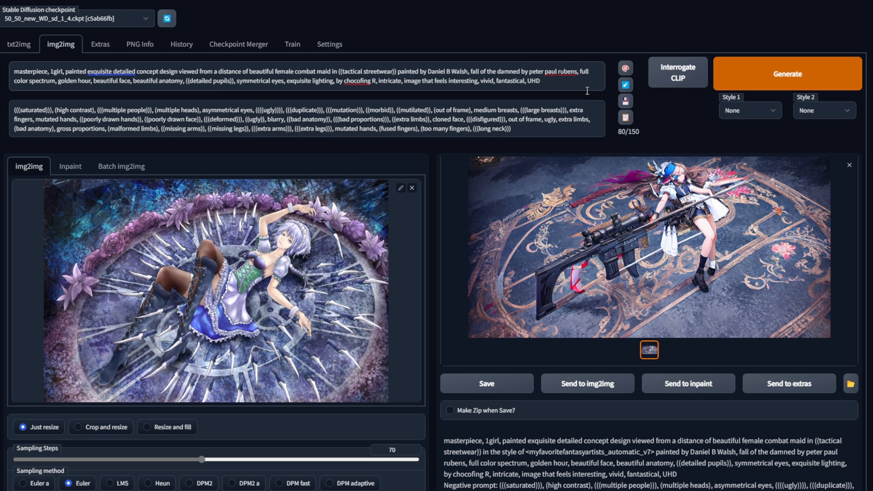
left_click(799, 78)
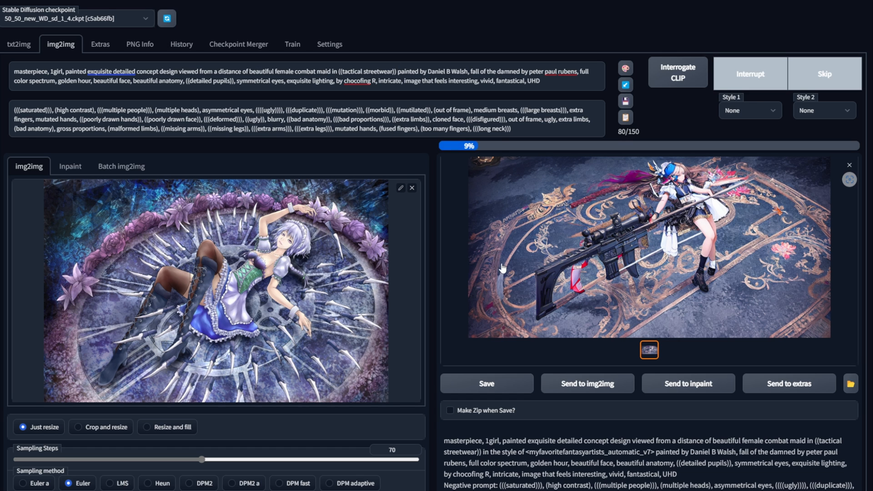
scroll(502, 269, "down", 3)
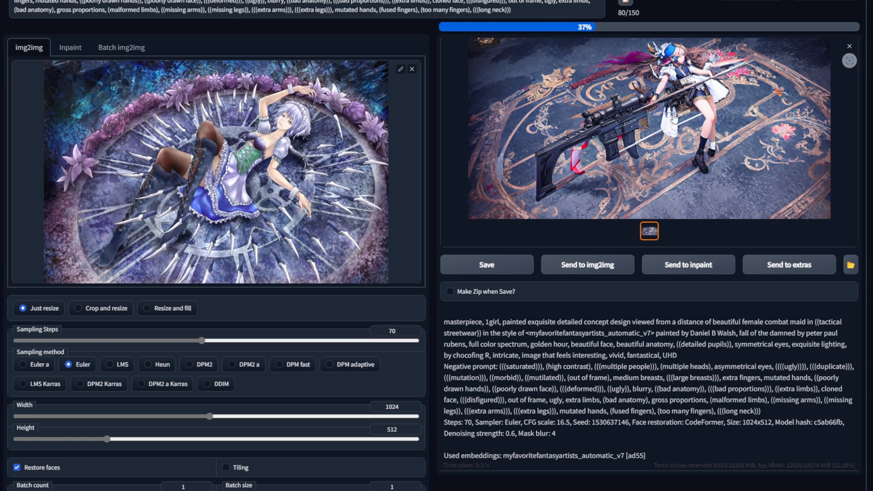
scroll(651, 204, "up", 3)
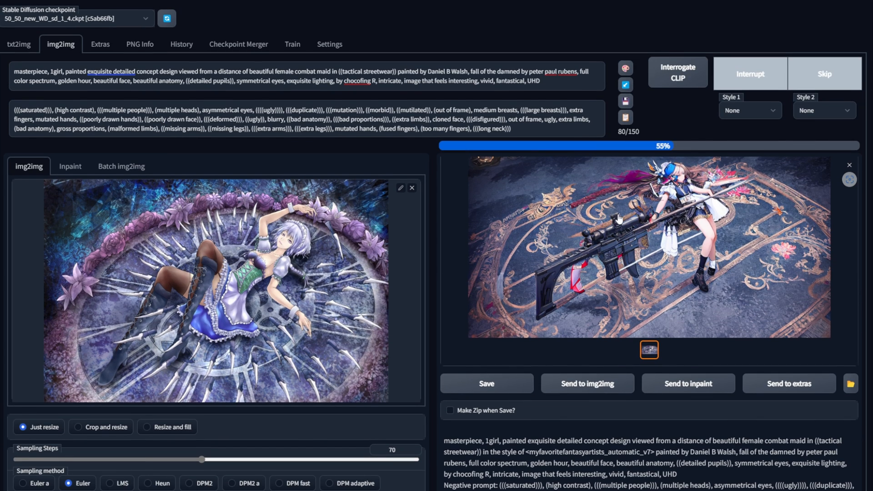
- Re-enable the hypernetwork in the Stable Diffusion settings and apply the change
left_click(331, 44)
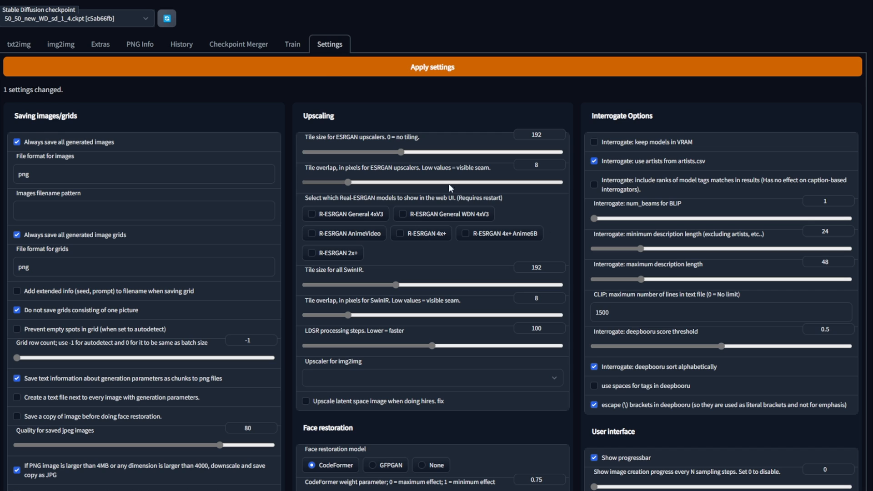
scroll(532, 360, "down", 10)
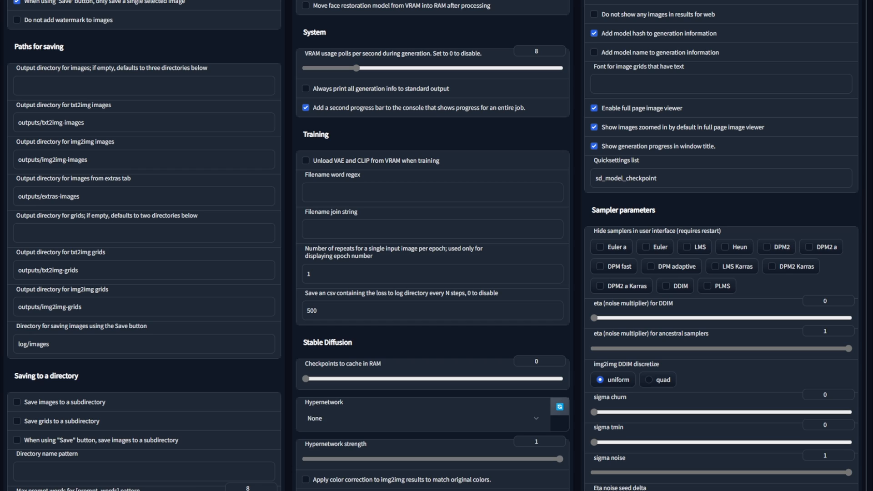
scroll(446, 72, "up", 15)
left_click(446, 73)
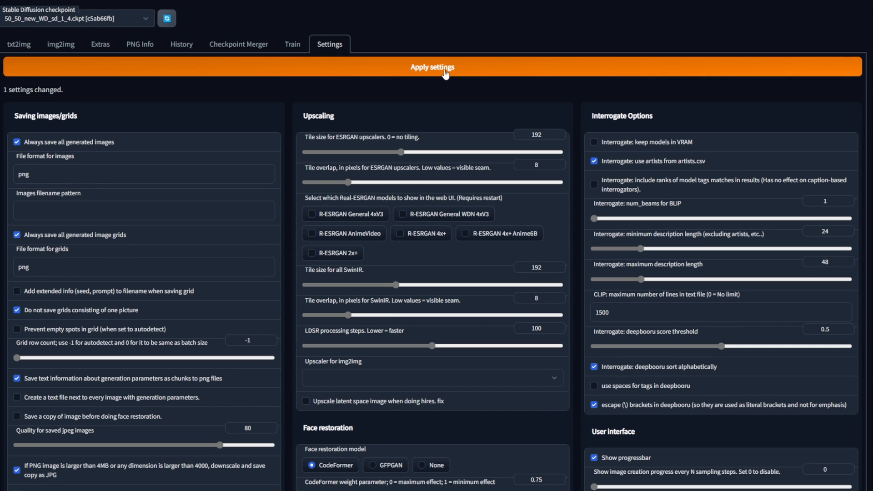
- Generate the img2img picture with the hypernetwork active and no embedding in the prompt, and inspect it at full size
left_click(62, 45)
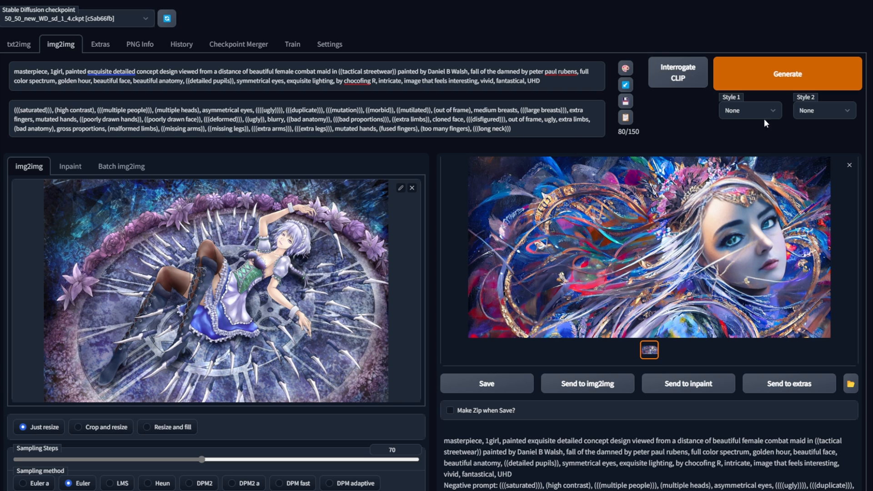
left_click(796, 74)
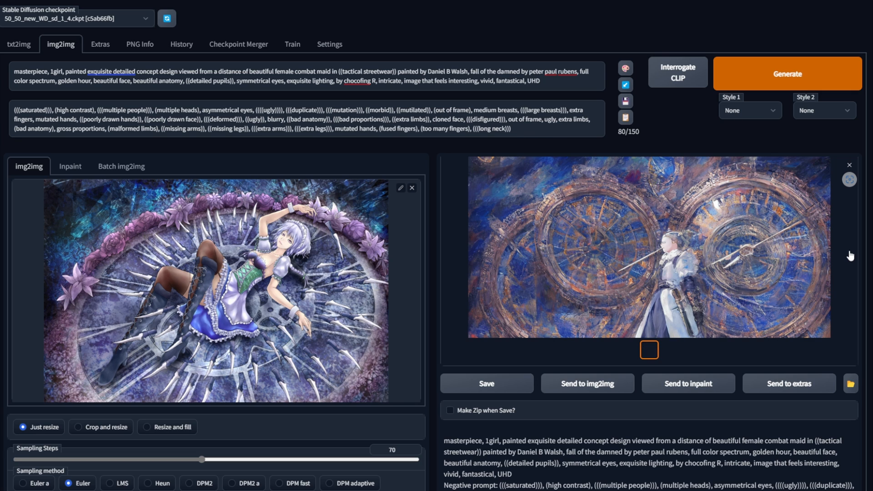
left_click(731, 252)
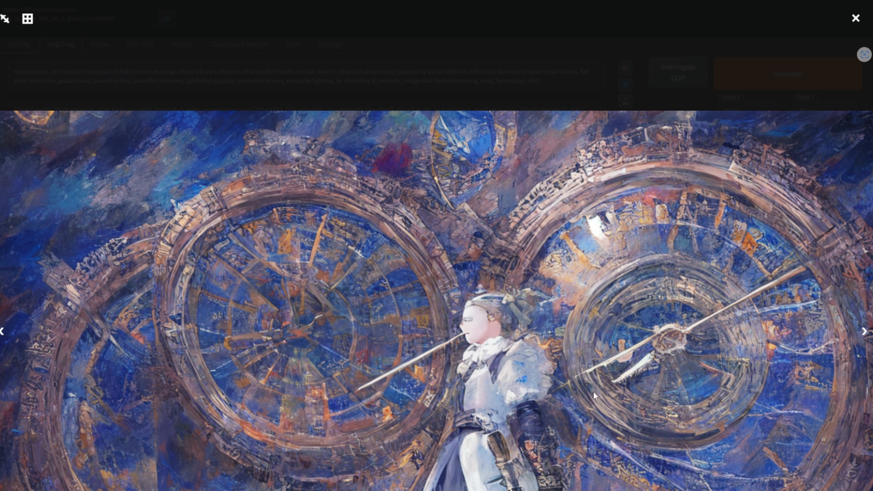
left_click(534, 321)
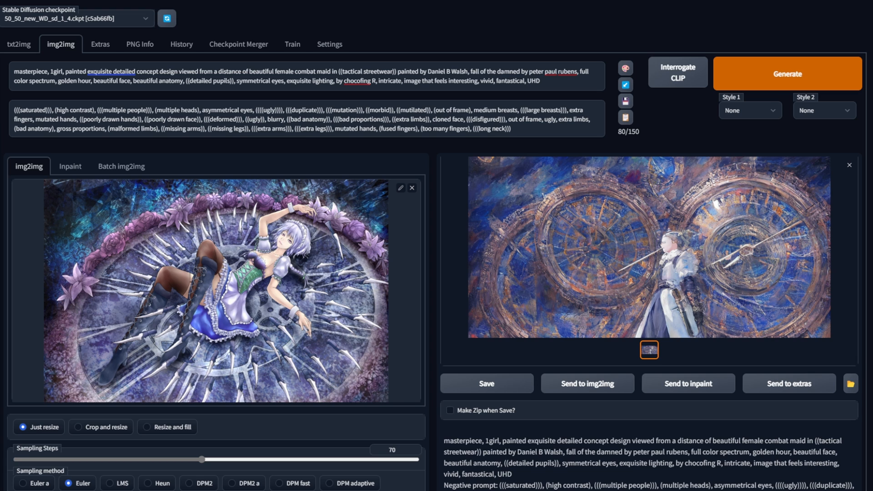
- Add "in <myfavoritefantasyartists_automatic_v7>" after "((tactical streetwear))" in the img2img prompt
left_click(396, 72)
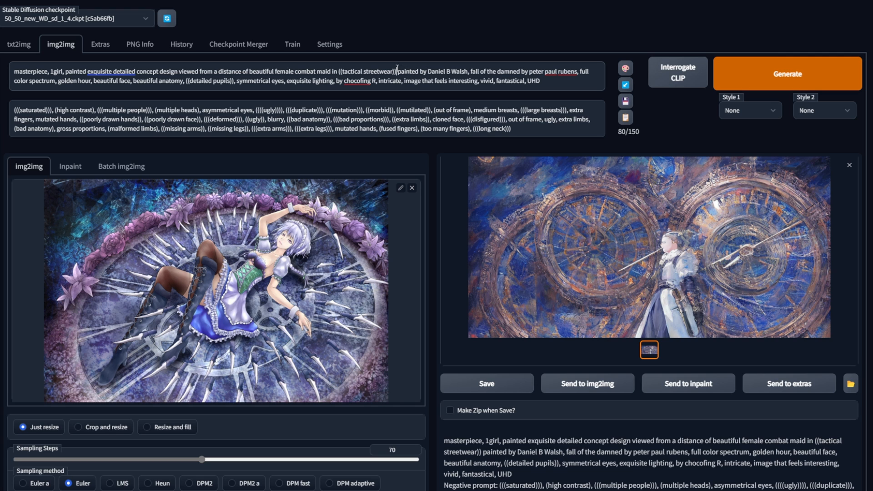
type("in myfavoritefantasyartists_automatic_v7")
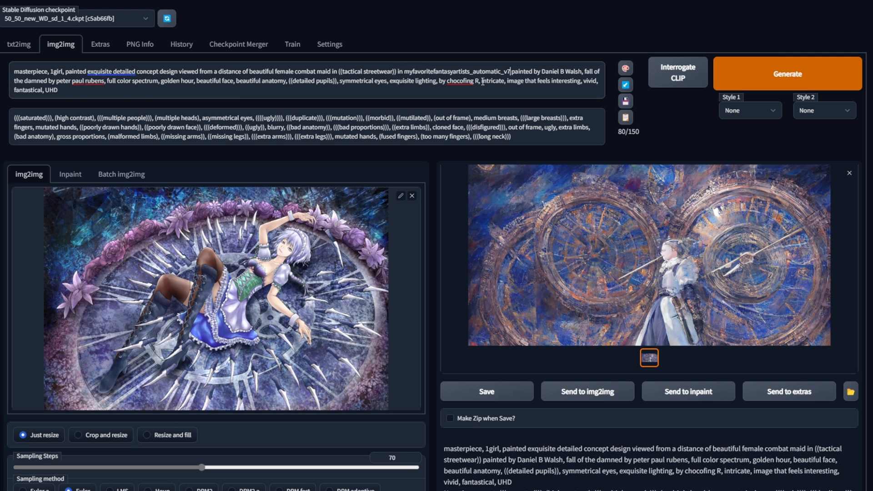
type(">")
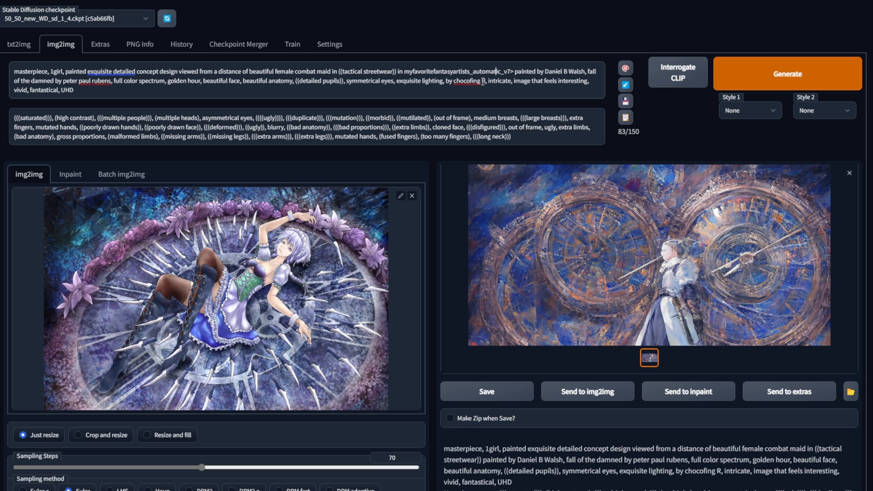
key("Left")
key("Left")
type("<")
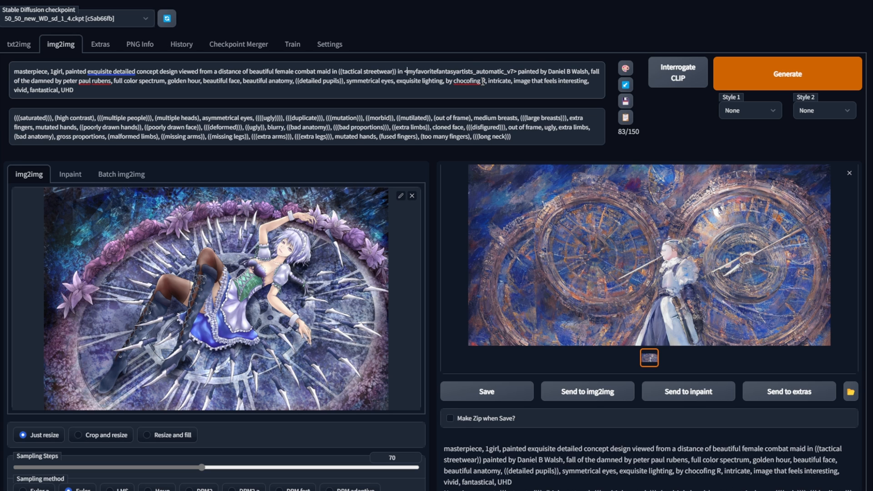
- Generate the img2img picture with the hypernetwork and the embedding combined, and inspect it at full size
left_click(794, 68)
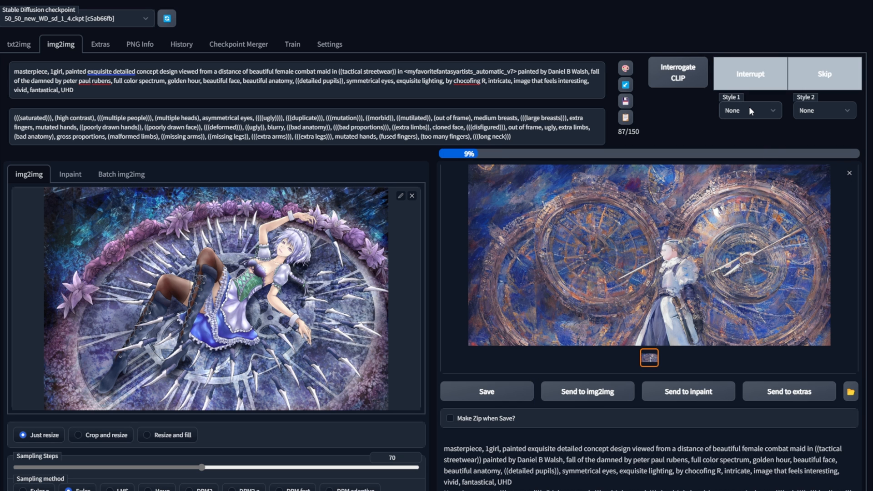
left_click(749, 188)
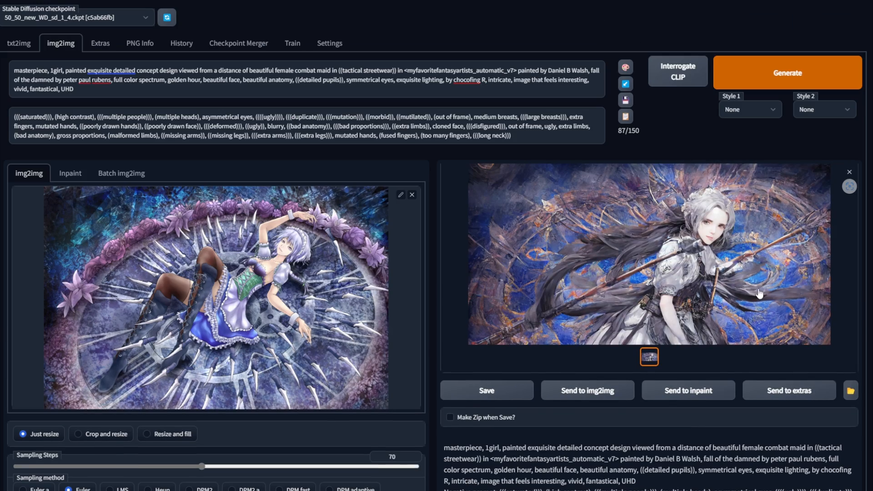
left_click(760, 266)
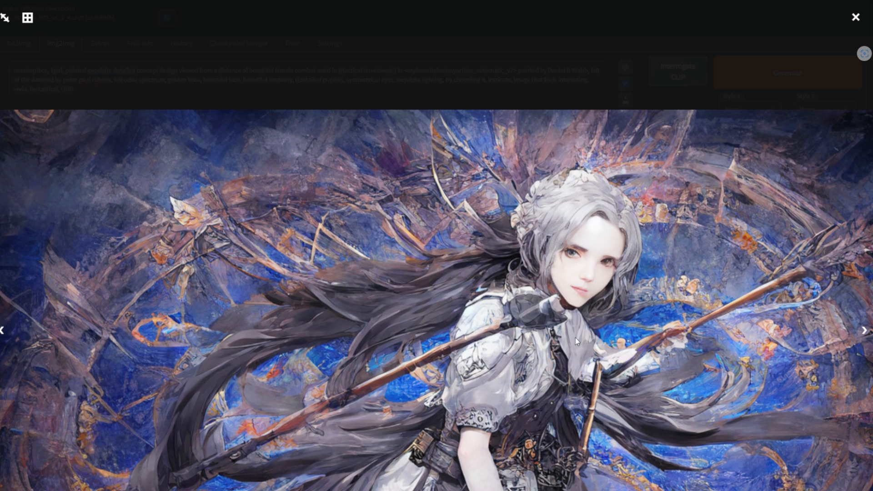
left_click(686, 466)
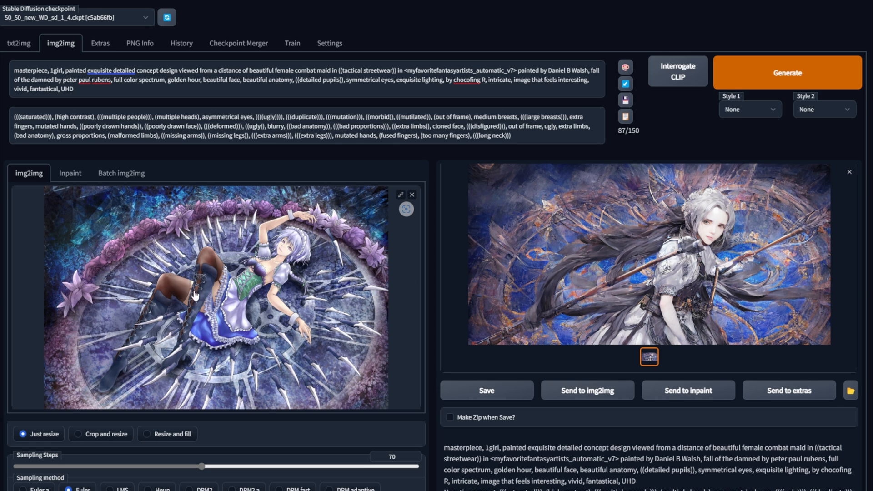
left_click(683, 251)
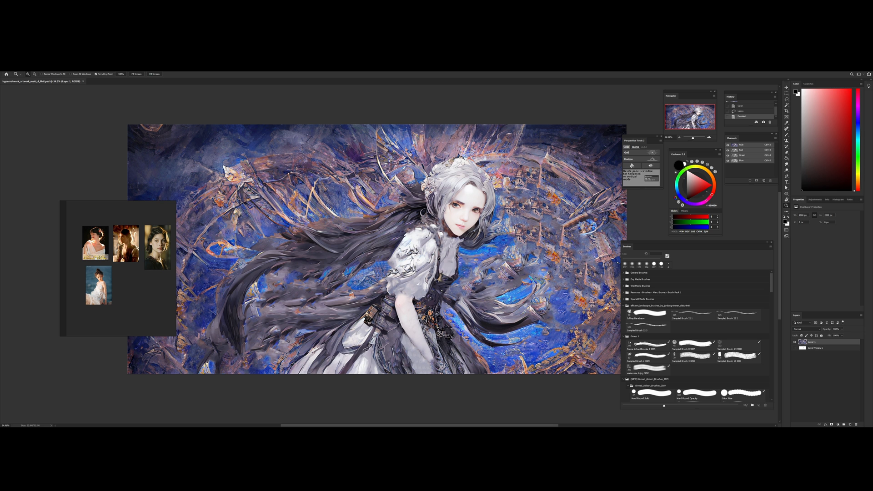
left_click_drag(375, 247, 370, 248)
left_click_drag(551, 270, 539, 270)
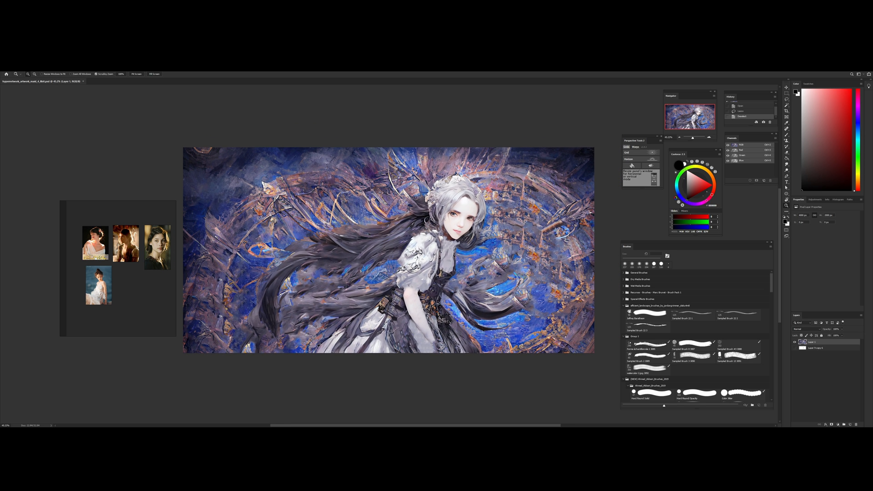
left_click_drag(332, 206, 391, 225)
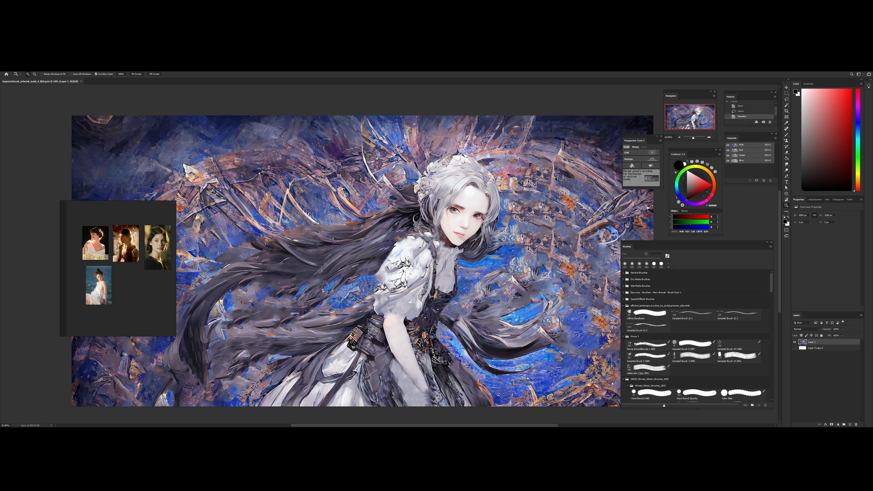
left_click_drag(327, 205, 277, 209)
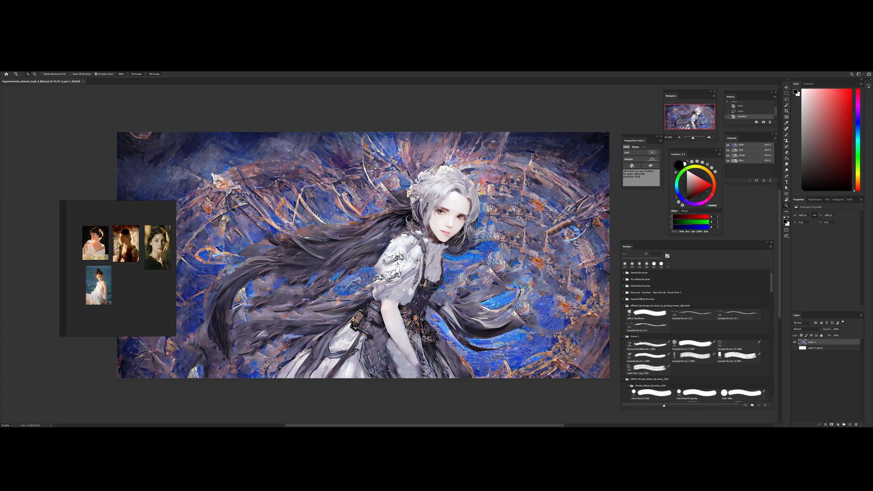
left_click_drag(359, 227, 399, 225)
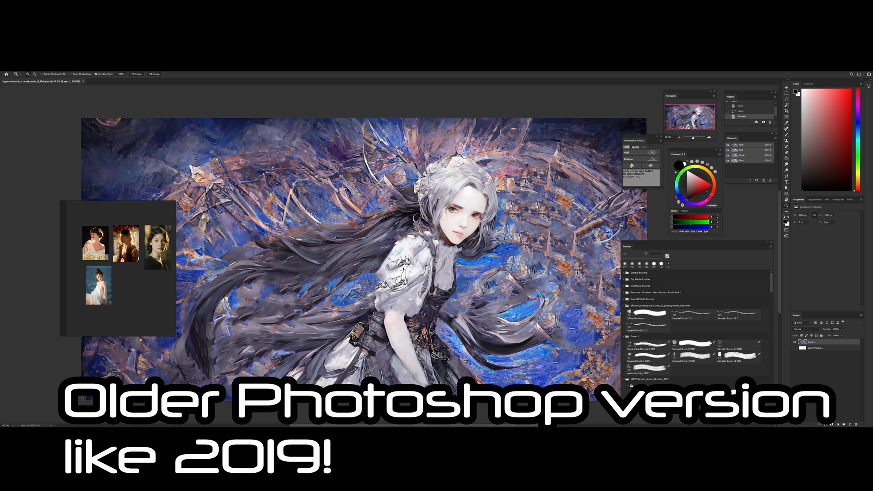
left_click(339, 214)
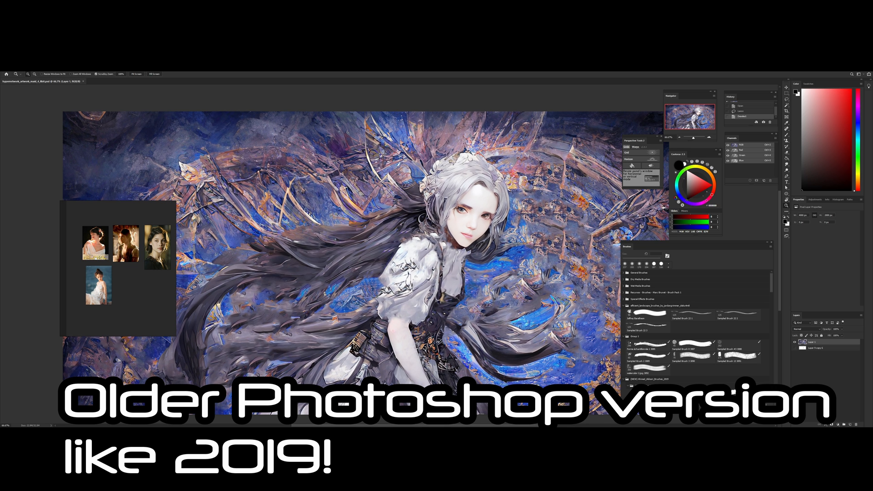
left_click_drag(339, 214, 335, 216)
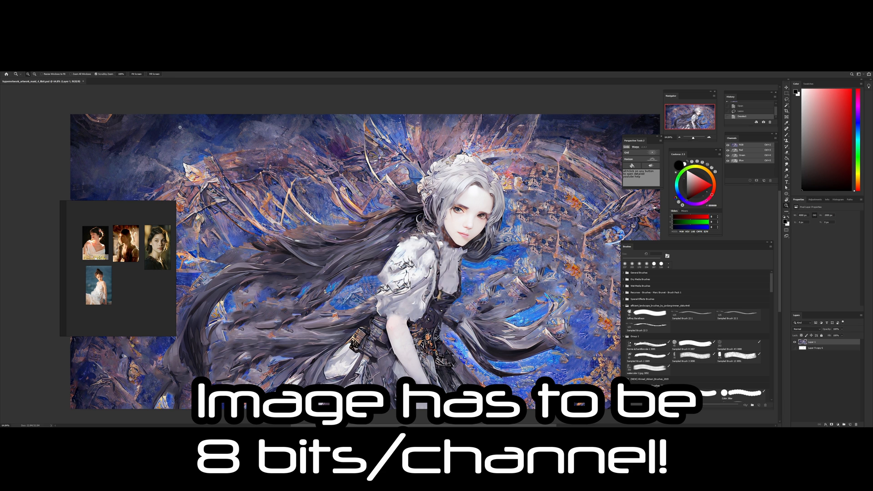
left_click(325, 172)
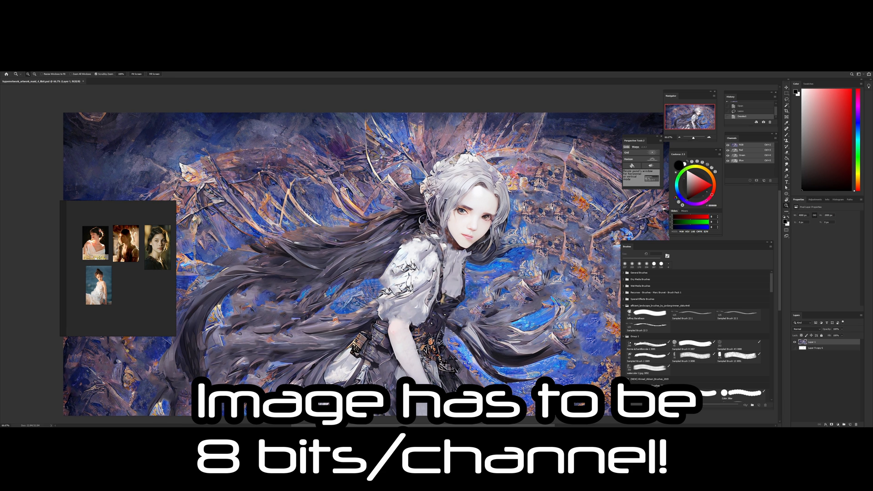
left_click_drag(350, 181, 359, 188)
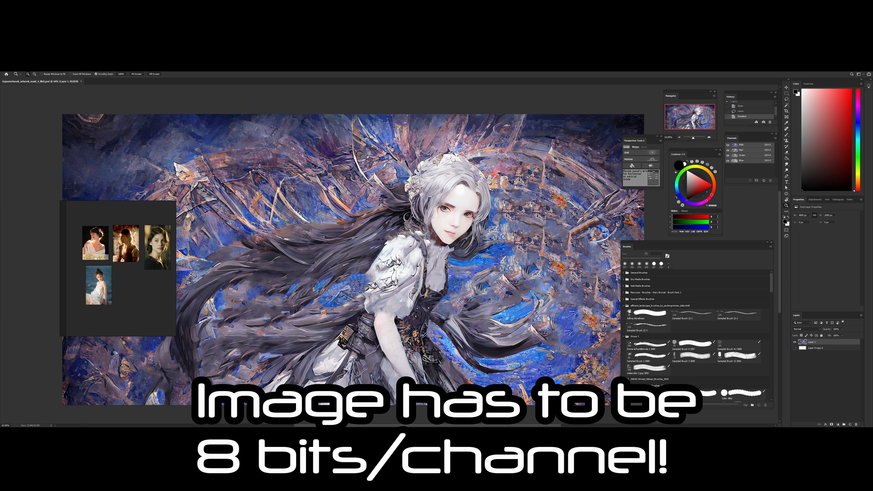
- Move the reference board over the painting and enlarge its four portrait photos within the board
left_click_drag(151, 265, 216, 264)
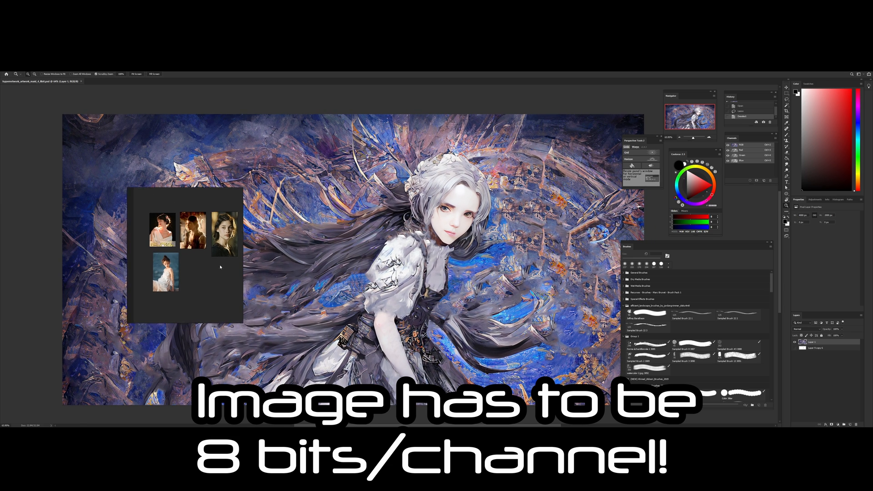
scroll(182, 268, "up", 1)
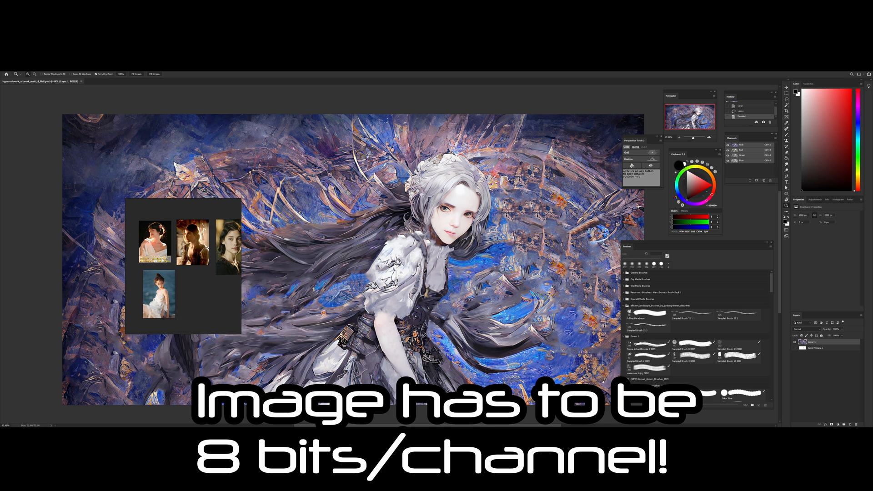
scroll(208, 254, "down", 1)
scroll(212, 245, "up", 1)
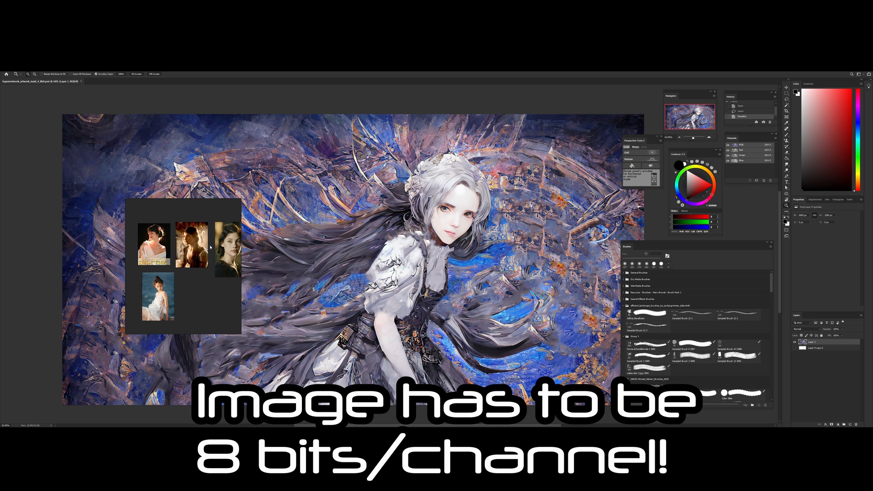
left_click_drag(208, 276, 204, 272)
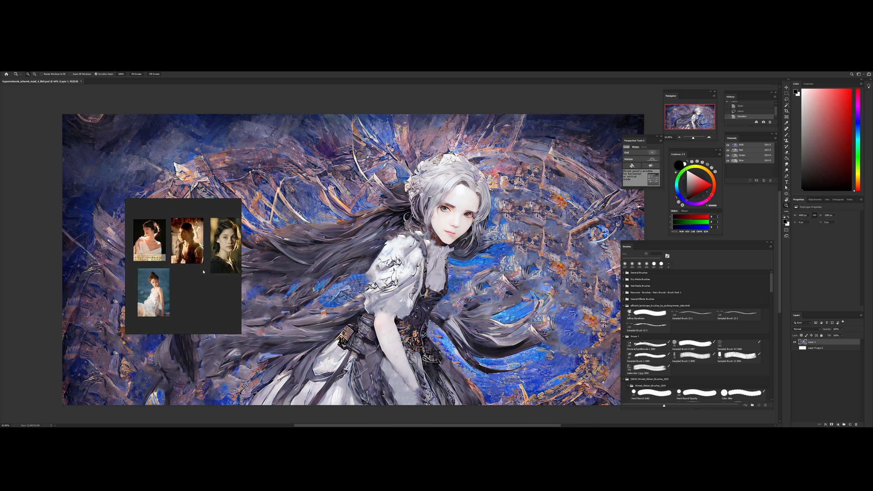
- Start the Lighting Effects render filter on the painting and load the Three Down preset
left_click(68, 67)
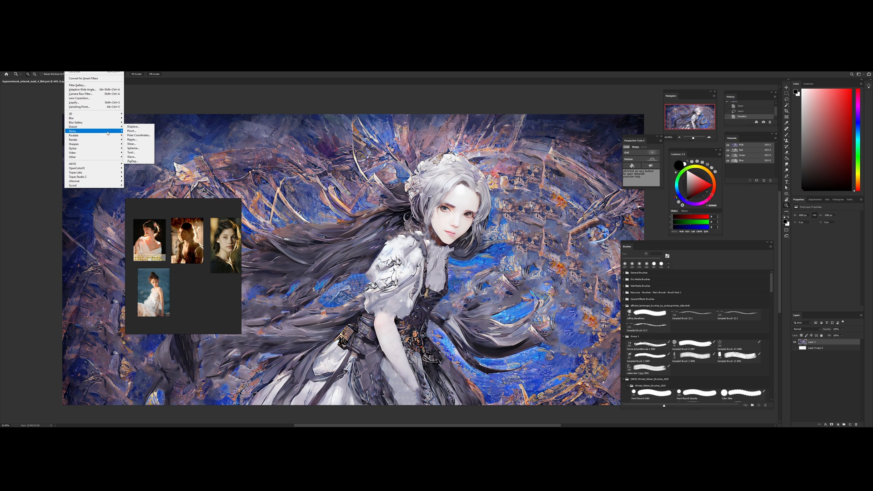
mouse_move(110, 140)
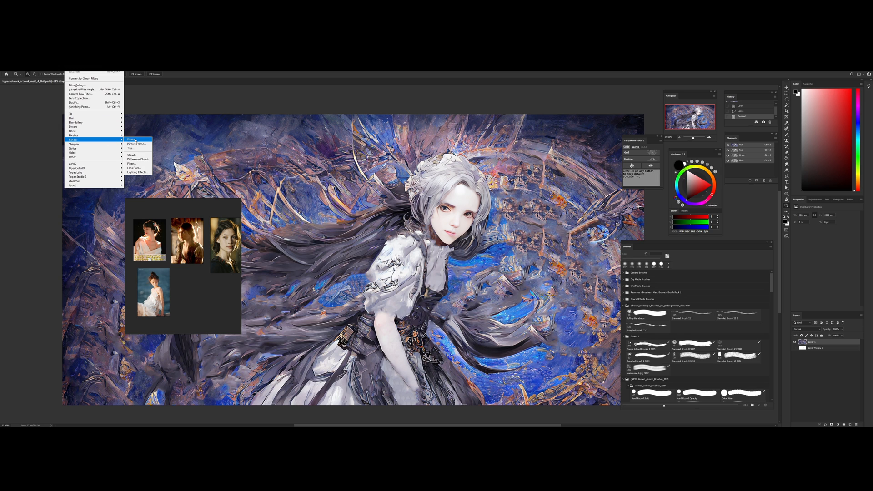
left_click(138, 172)
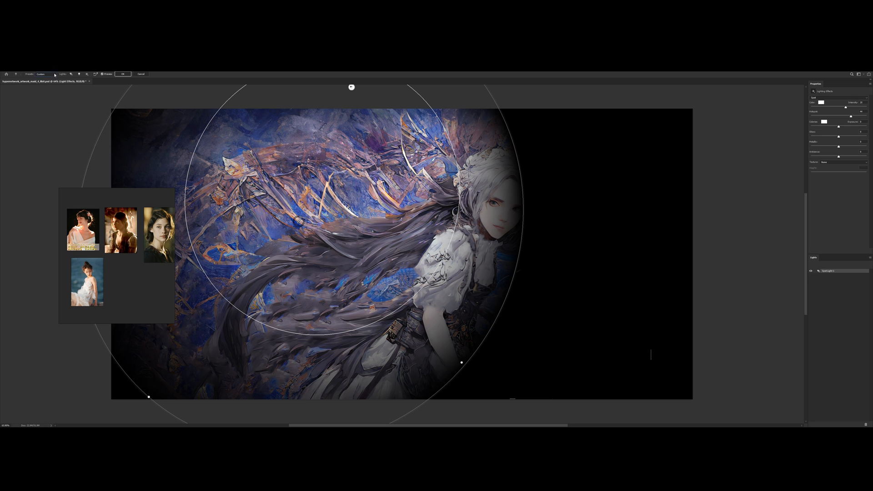
left_click(55, 75)
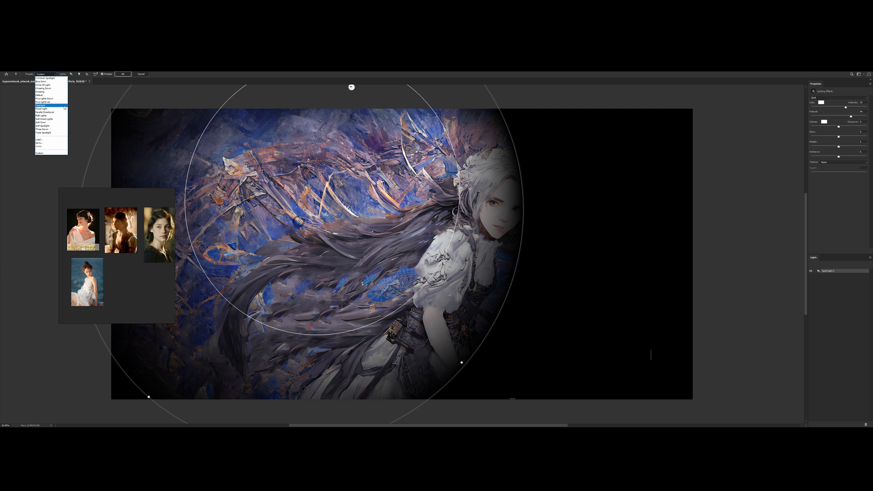
left_click(62, 130)
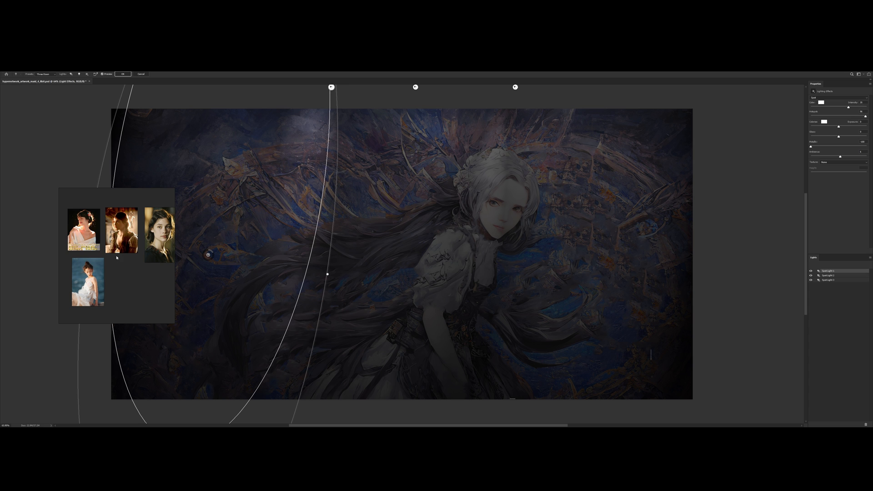
- Examine the lighting in the reference photos, ending on a close view of the dark-haired woman facing the camera
scroll(126, 253, "up", 5)
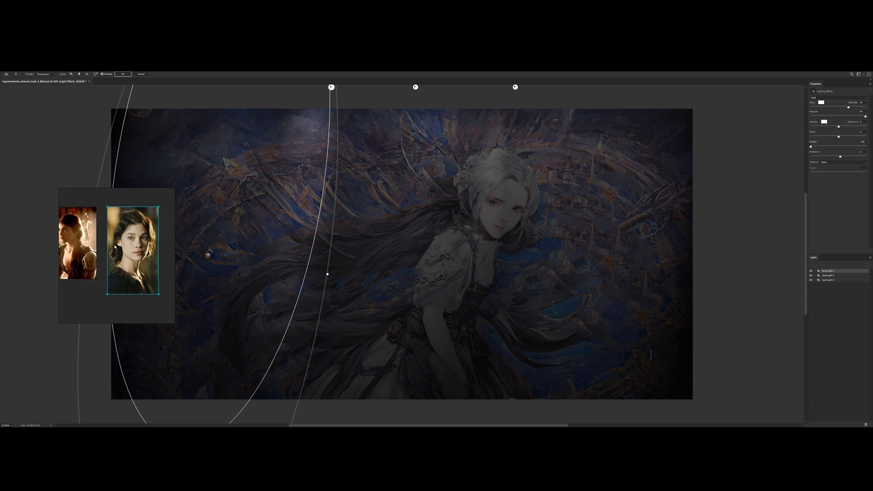
double_click(93, 248)
scroll(110, 243, "down", 3)
scroll(103, 248, "up", 2)
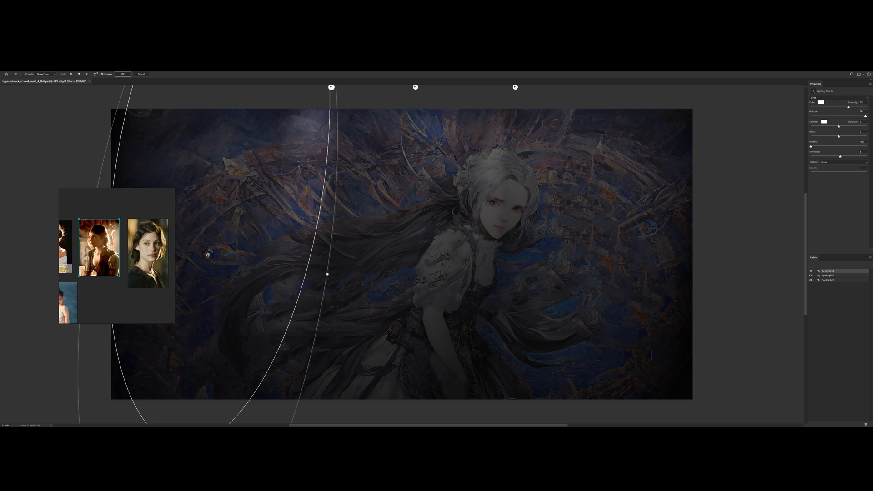
double_click(117, 253)
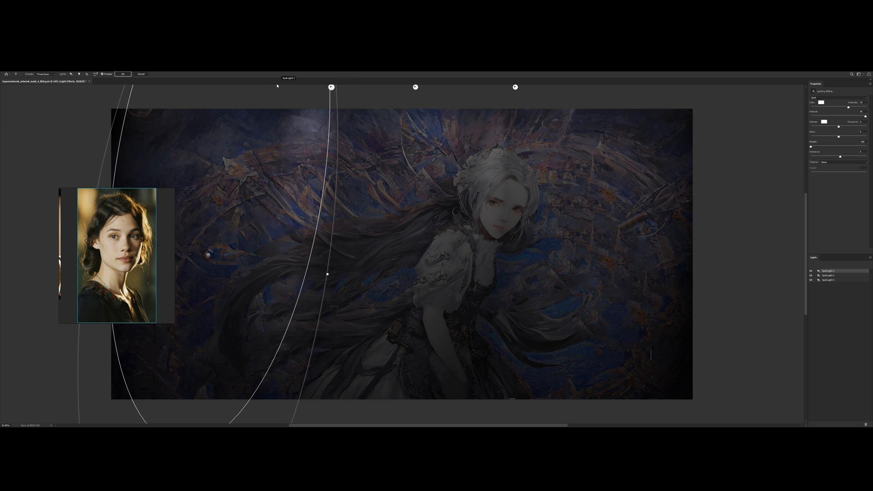
- Reposition, rotate and reshape the first spotlight so its beam falls diagonally from the painting's upper-left corner toward the woman
scroll(291, 119, "down", 1)
scroll(313, 182, "up", 5)
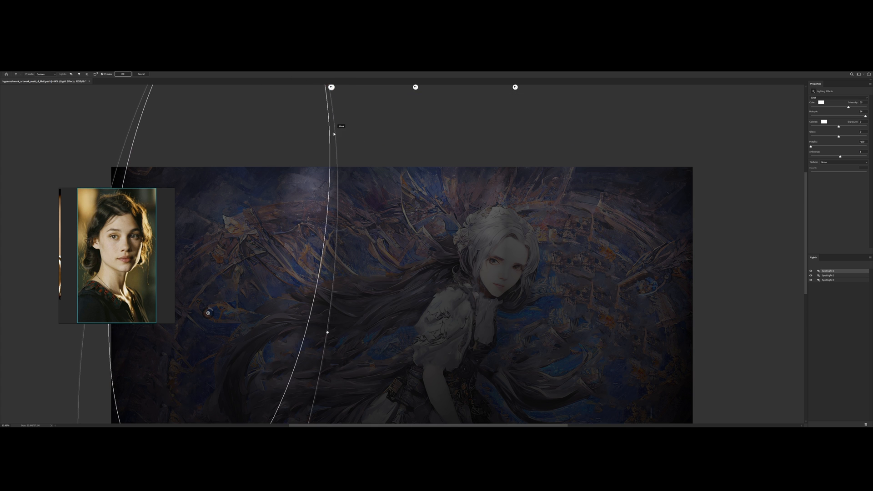
left_click_drag(331, 182, 302, 239)
left_click_drag(208, 313, 223, 405)
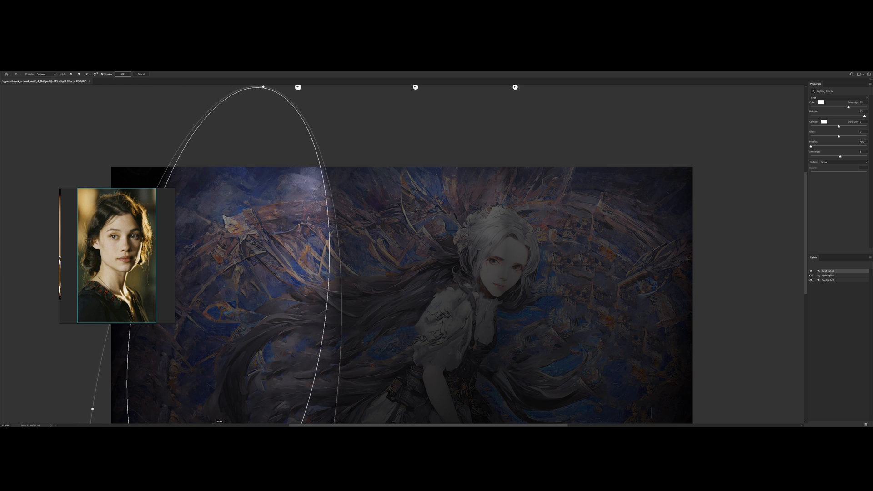
left_click_drag(265, 89, 45, 136)
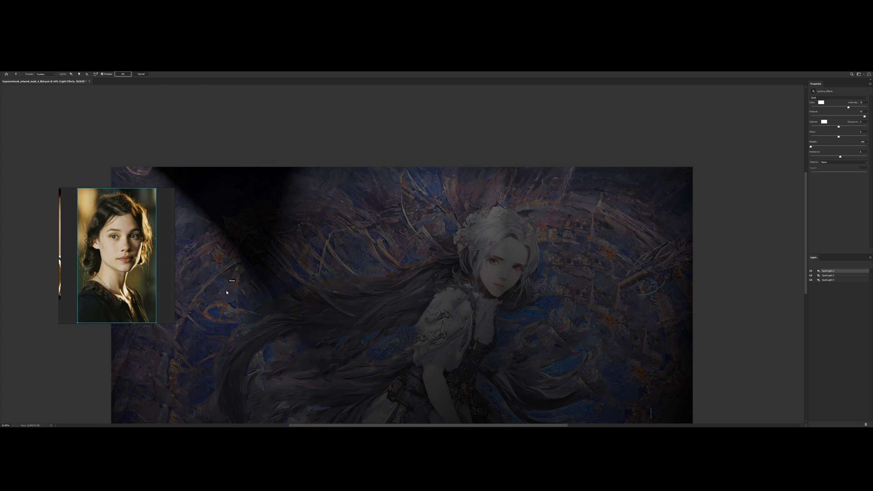
left_click_drag(286, 375, 45, 155)
left_click_drag(268, 324, 350, 294)
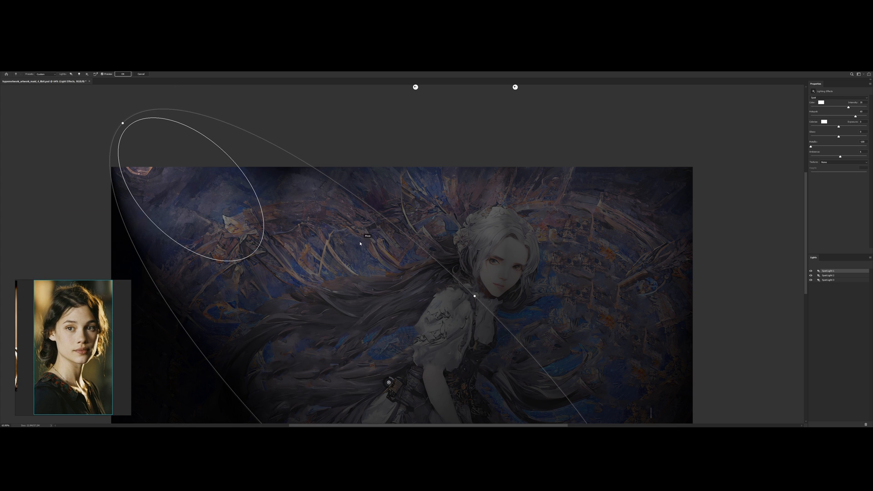
- Raise the first spotlight's intensity to its maximum and shrink its hotspot toward the painting's upper-left corner
scroll(435, 312, "down", 3)
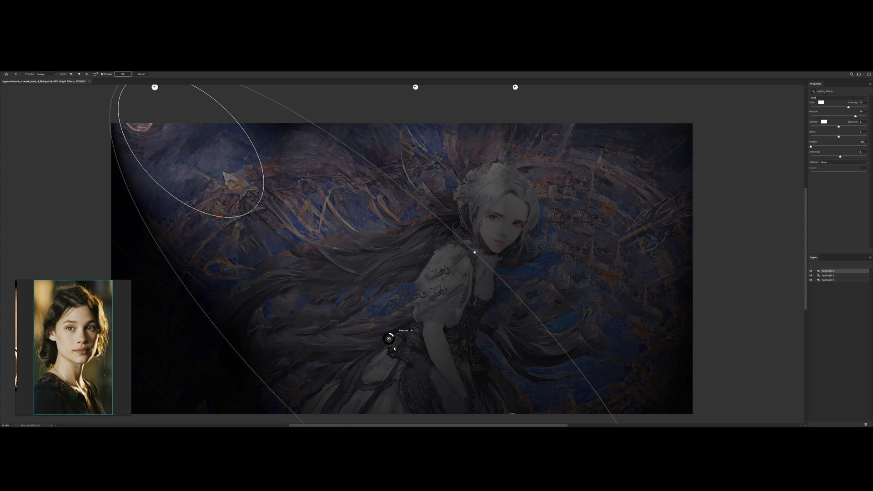
left_click_drag(394, 349, 361, 304)
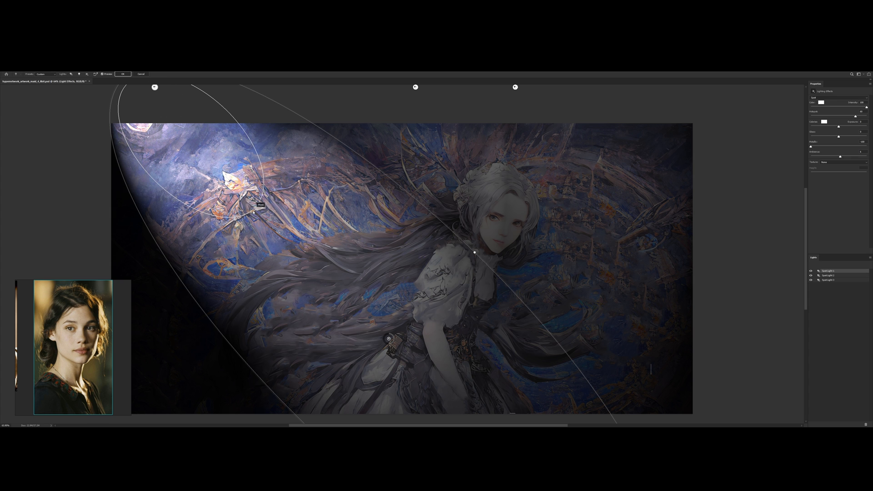
left_click_drag(253, 212, 235, 168)
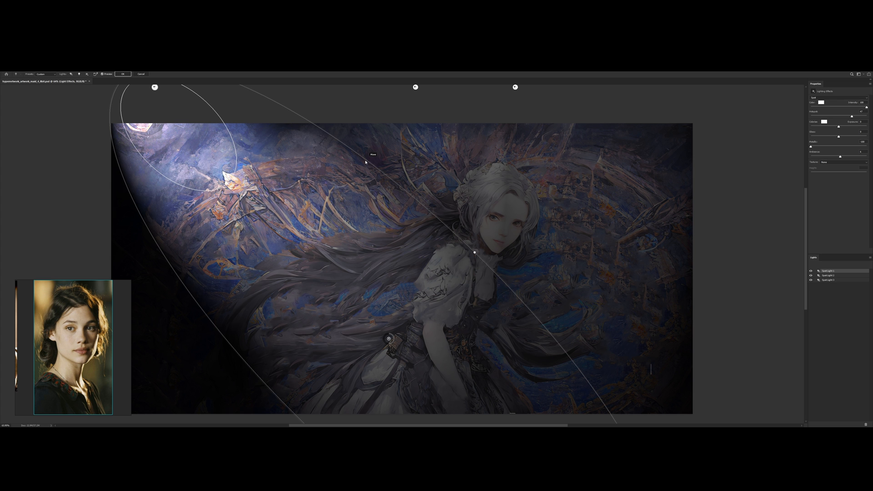
- Move the first spotlight's center to the painting's bottom edge below the woman, and reduce its hotspot and intensity
left_click_drag(366, 162, 417, 119)
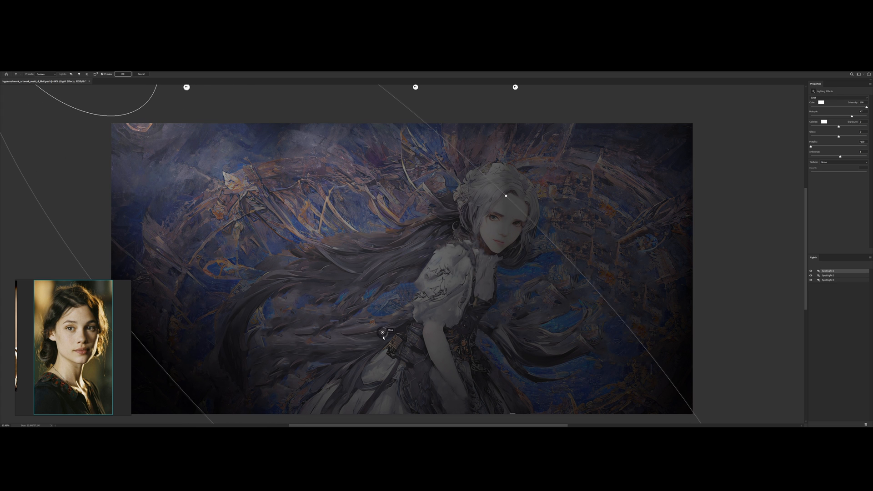
left_click_drag(383, 337, 475, 408)
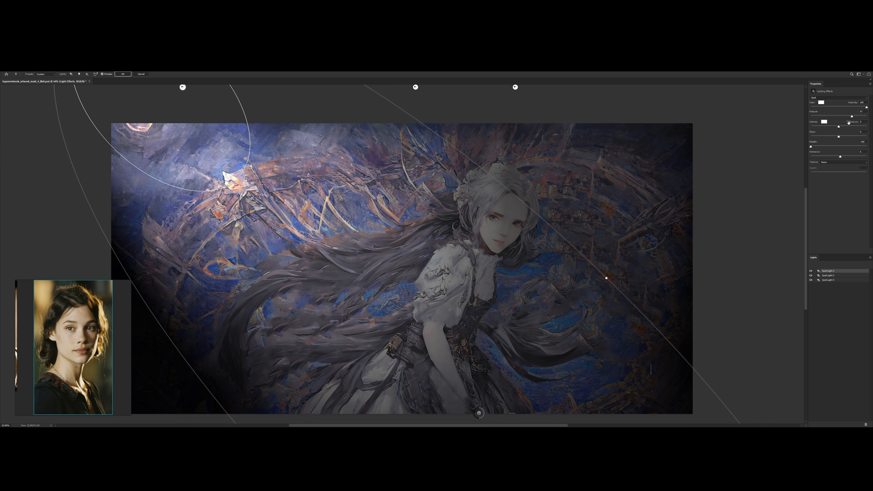
mouse_move(850, 117)
left_mouse_down()
mouse_move(842, 117)
mouse_move(846, 111)
left_mouse_up()
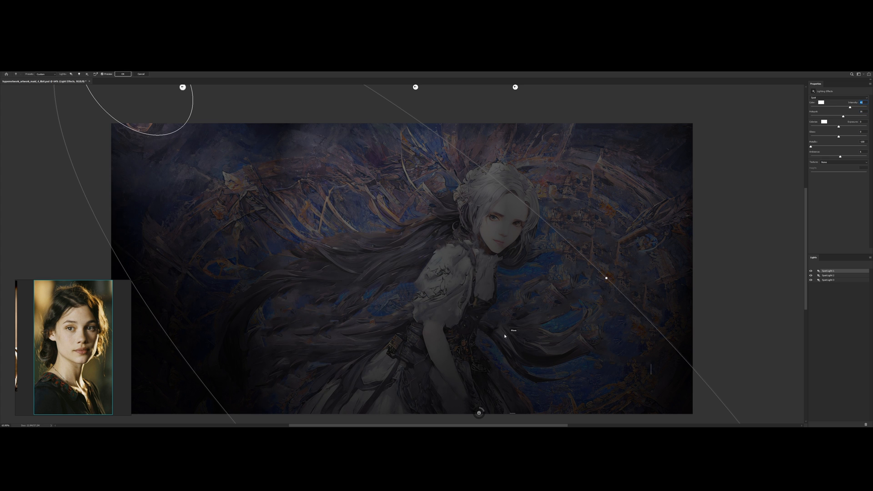
- Move and rotate the first spotlight so its beam runs diagonally from the painting's upper-left corner across the woman
mouse_move(545, 426)
left_mouse_down()
mouse_move(632, 426)
mouse_move(543, 427)
left_mouse_up()
left_click_drag(260, 128, 224, 125)
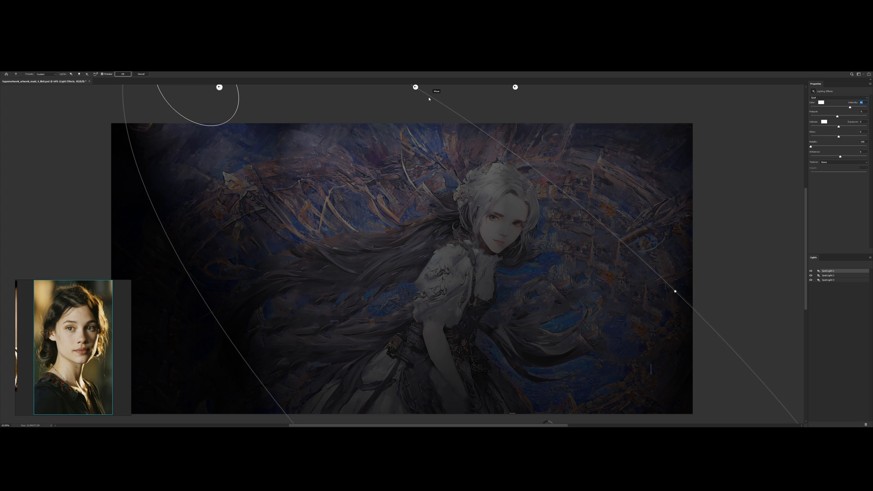
left_click_drag(430, 97, 423, 178)
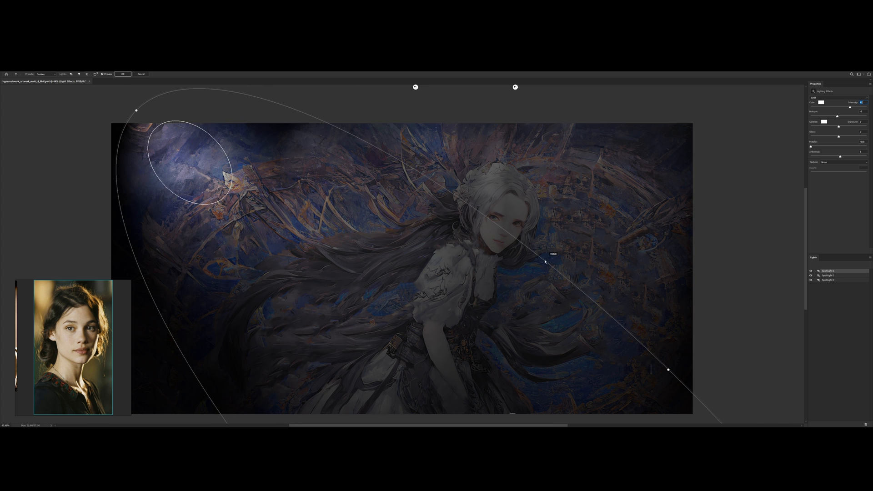
left_click_drag(549, 266, 547, 258)
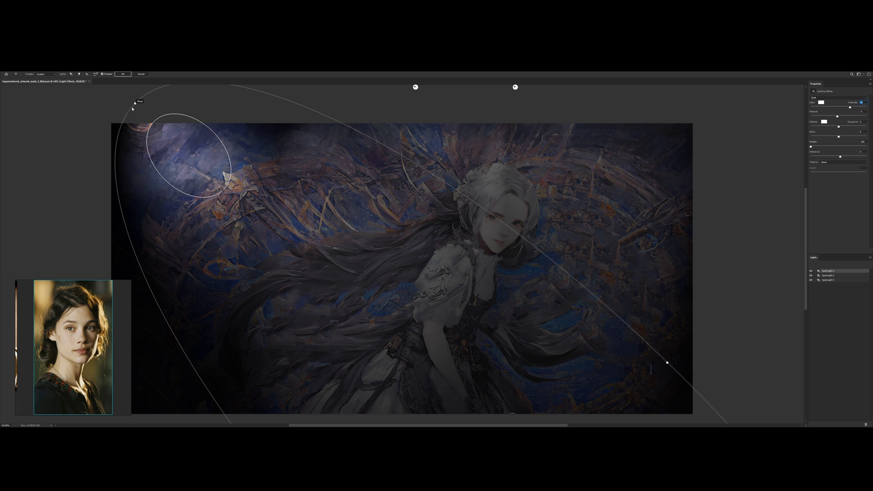
left_click_drag(135, 105, 137, 116)
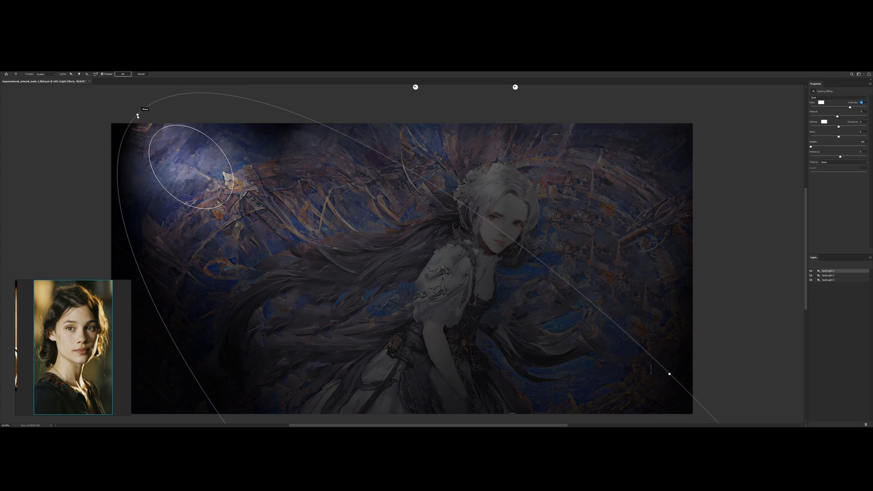
- Widen the first spotlight's hotspot until it nearly fills the beam, and rotate the beam slightly
left_click_drag(224, 205, 567, 397)
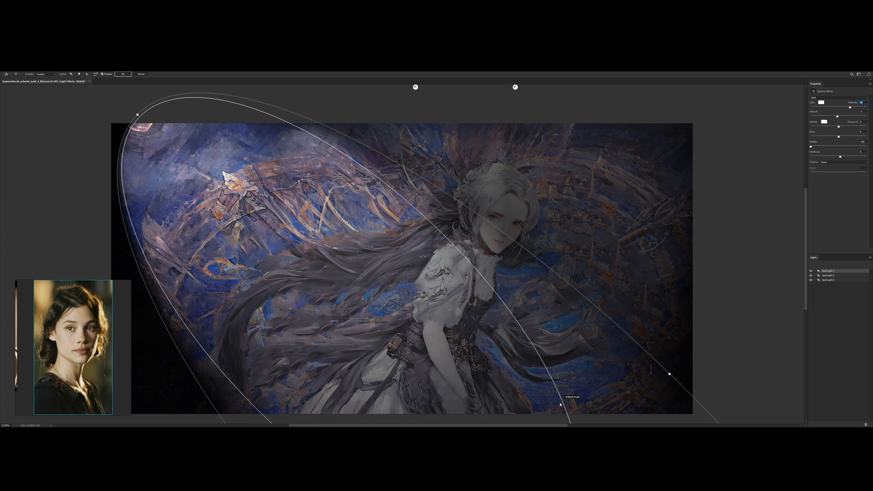
left_click_drag(687, 392, 704, 357)
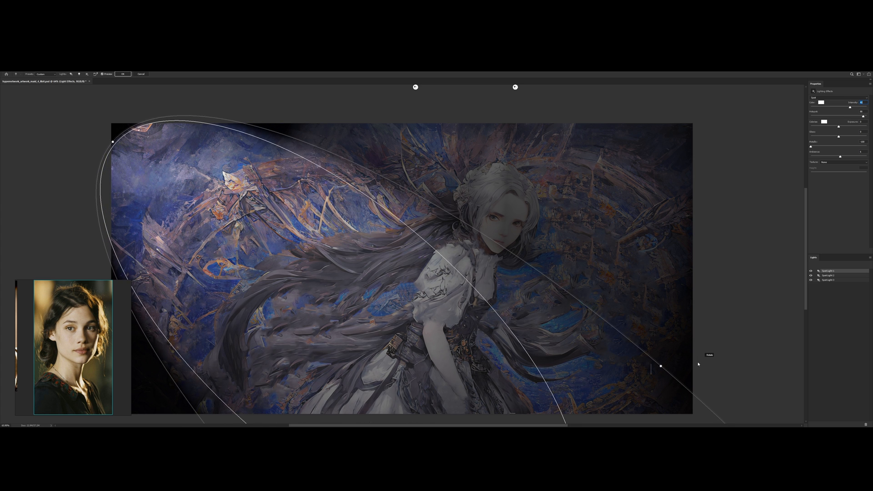
left_click_drag(539, 376, 643, 383)
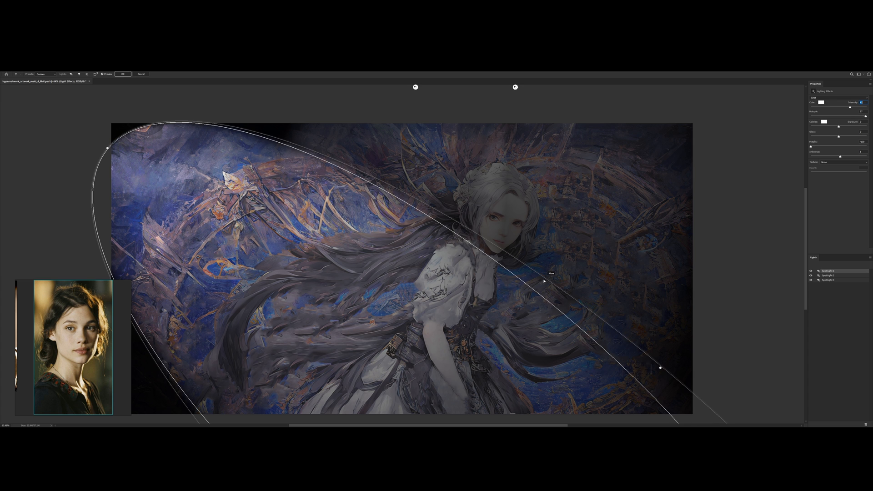
- Fine-tune the first spotlight's rotation, position and width around the woman's upper body, and raise its intensity slightly
left_click_drag(547, 278, 612, 258)
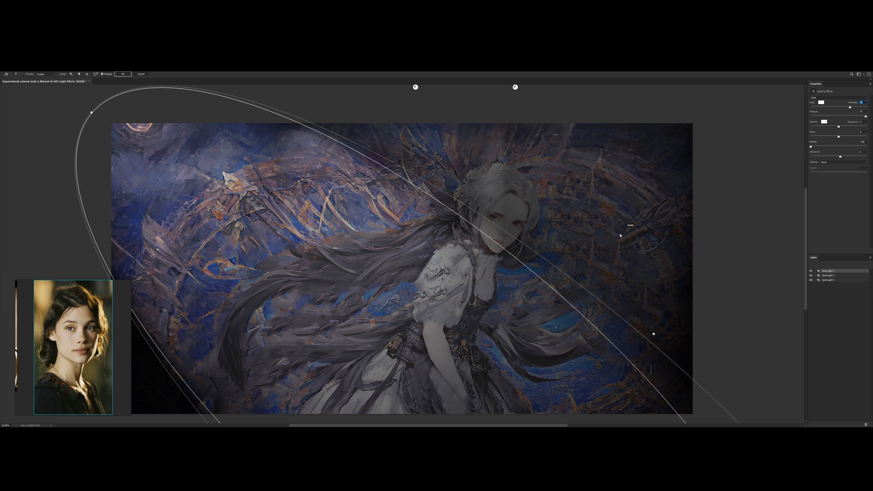
left_click_drag(612, 314, 666, 287)
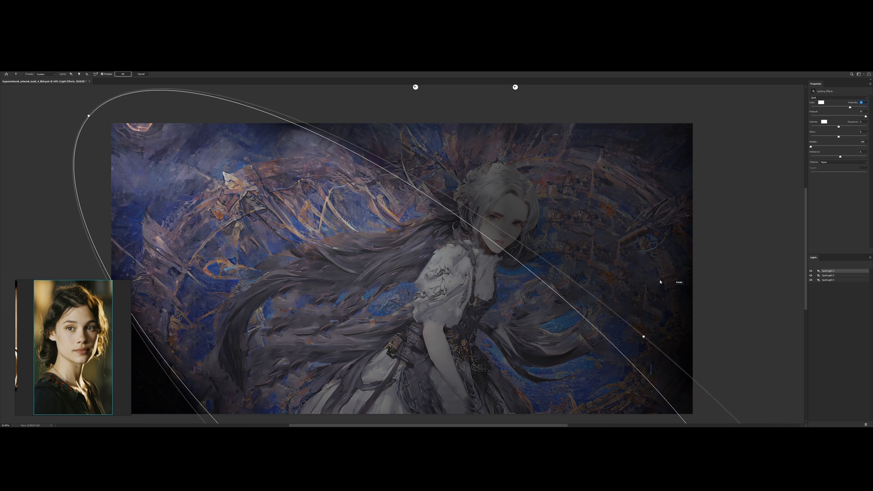
mouse_move(574, 222)
left_mouse_down()
mouse_move(558, 222)
mouse_move(581, 228)
left_mouse_up()
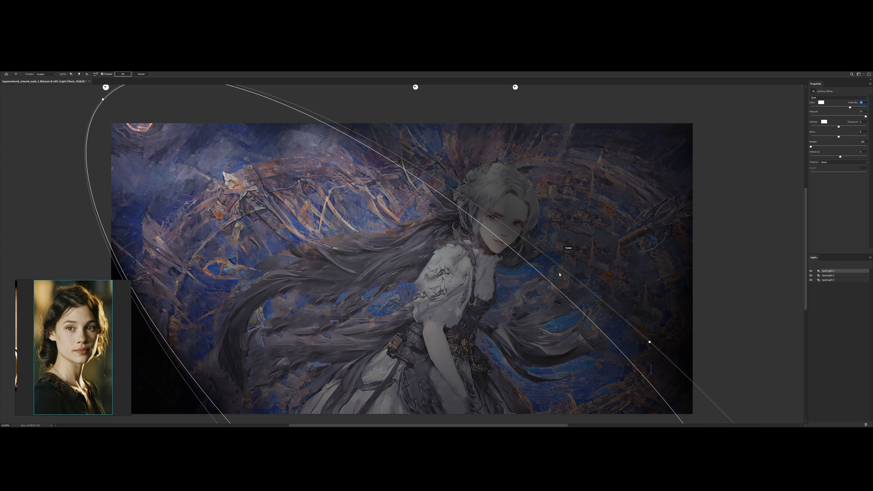
left_click_drag(559, 274, 507, 265)
mouse_move(478, 184)
left_mouse_down()
mouse_move(501, 188)
mouse_move(492, 188)
left_mouse_up()
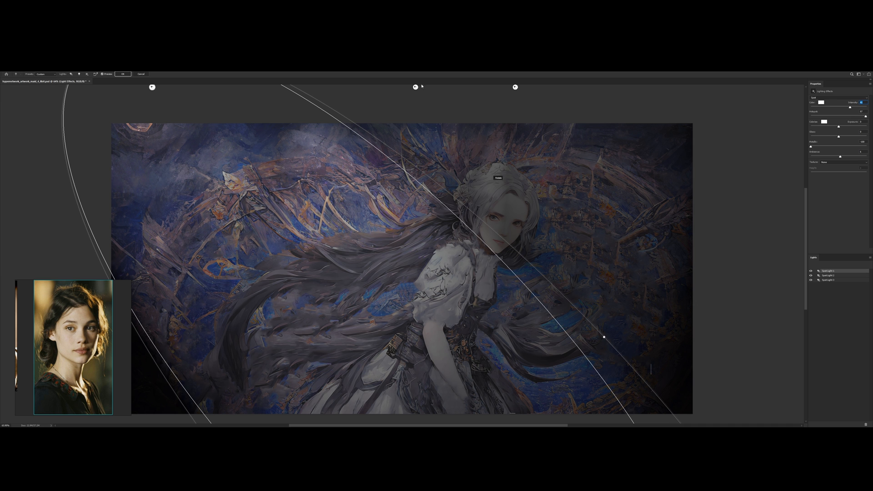
left_click_drag(847, 109, 852, 108)
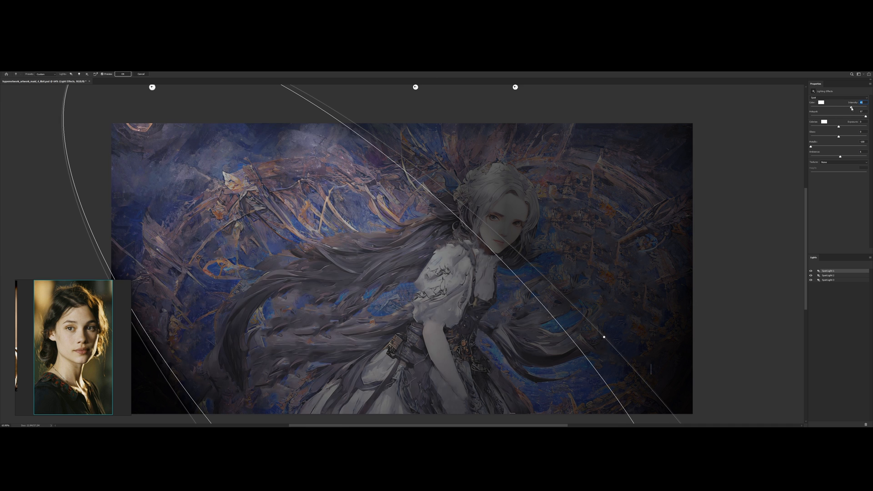
- Change the first spotlight's color to a pale warm orange
left_click(822, 103)
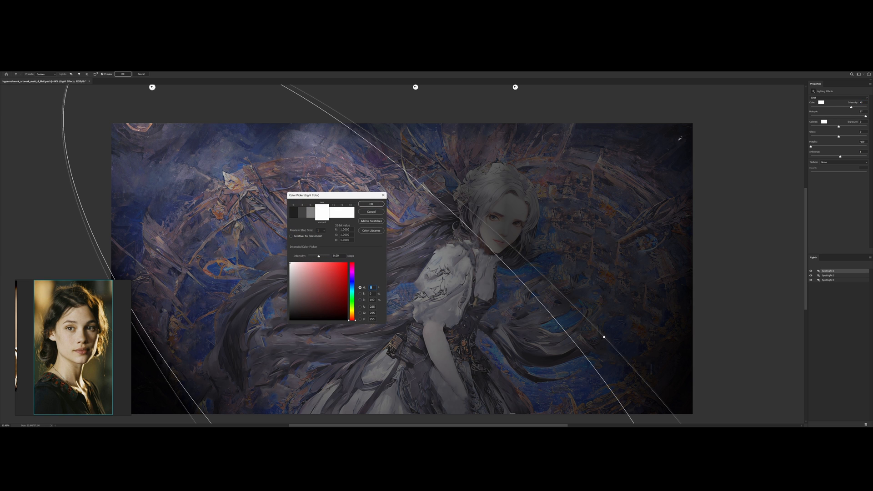
left_click(354, 313)
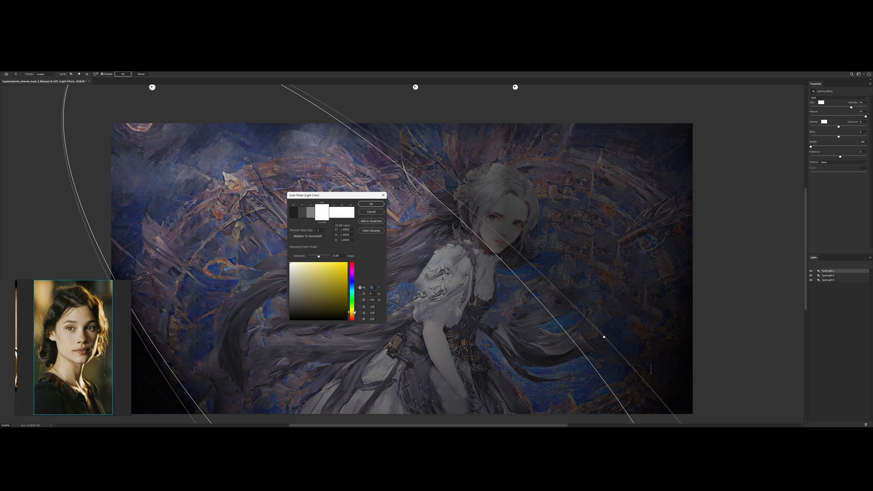
left_click(355, 316)
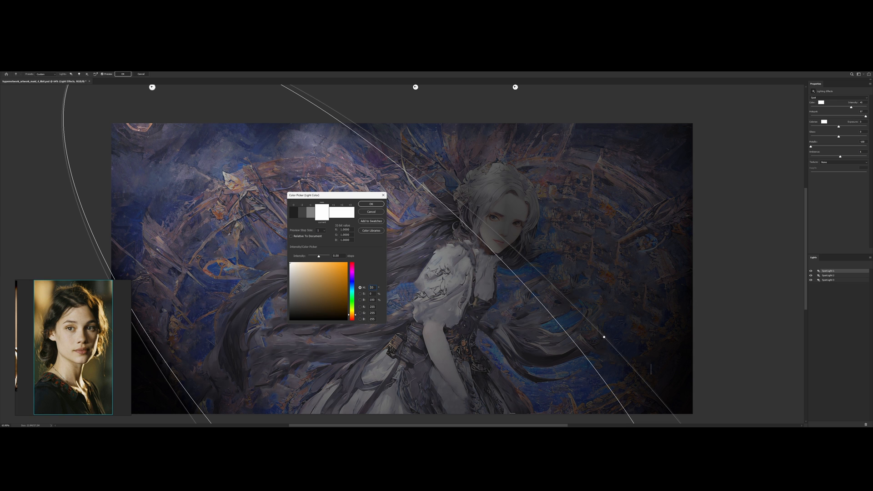
left_click(292, 264)
left_click(295, 266)
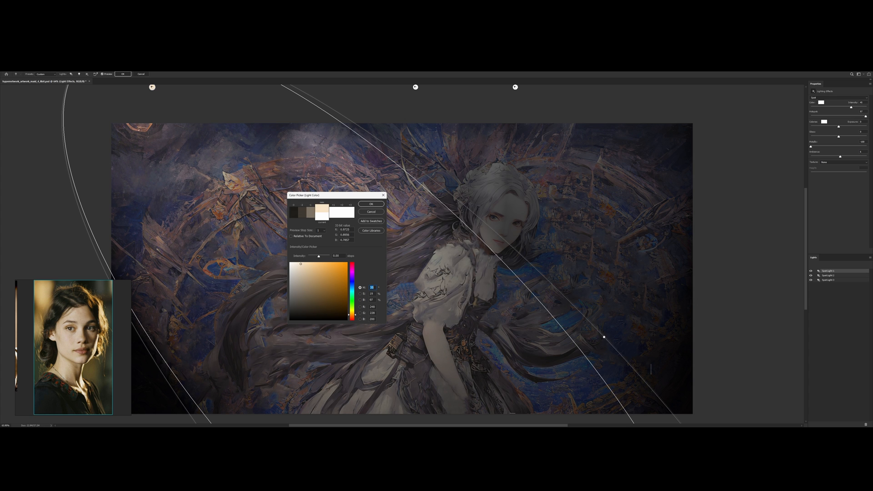
left_click(371, 205)
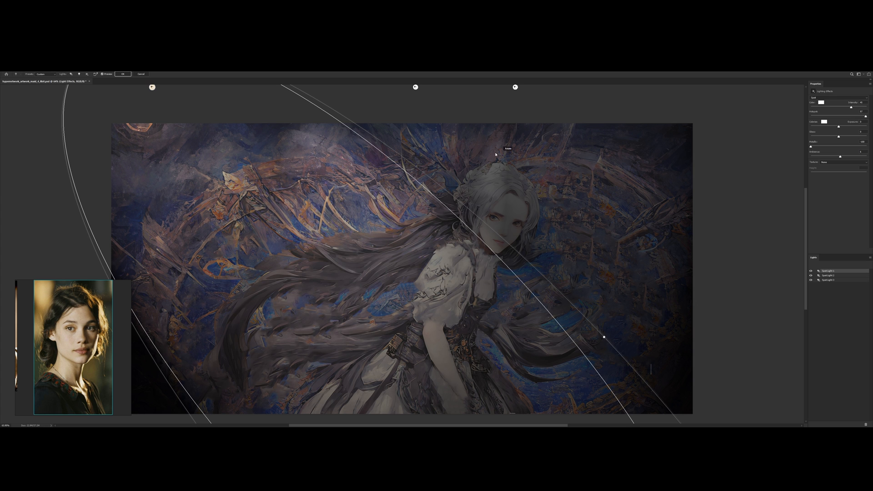
- Turn the second spotlight so it shines from the painting's lower-right area toward the woman, and raise its intensity
left_click(416, 86)
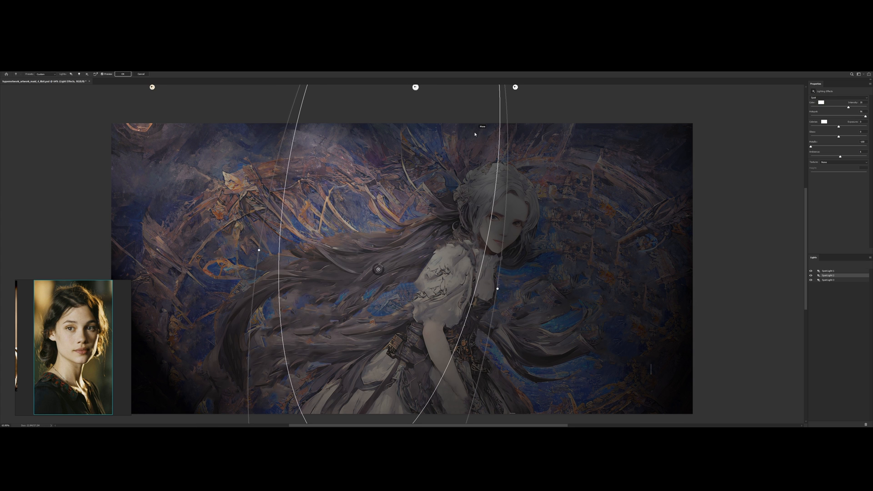
left_click_drag(511, 136, 390, 376)
left_click_drag(460, 168, 560, 143)
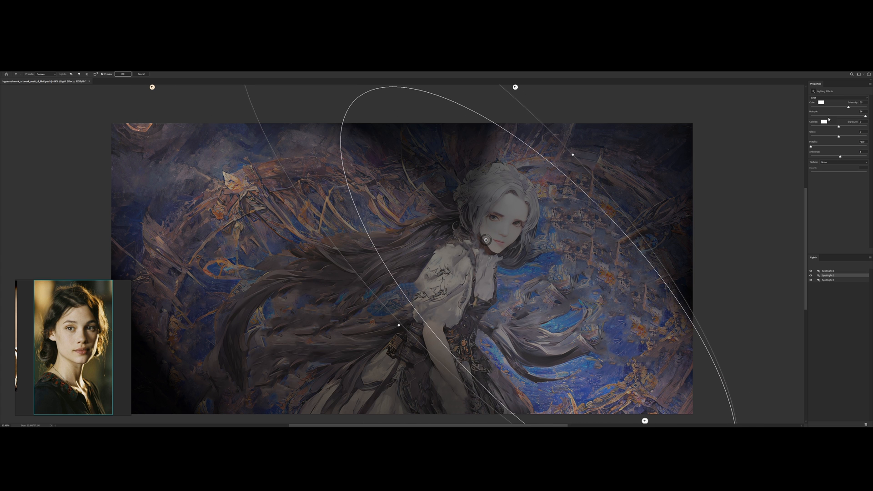
left_click_drag(850, 107, 861, 107)
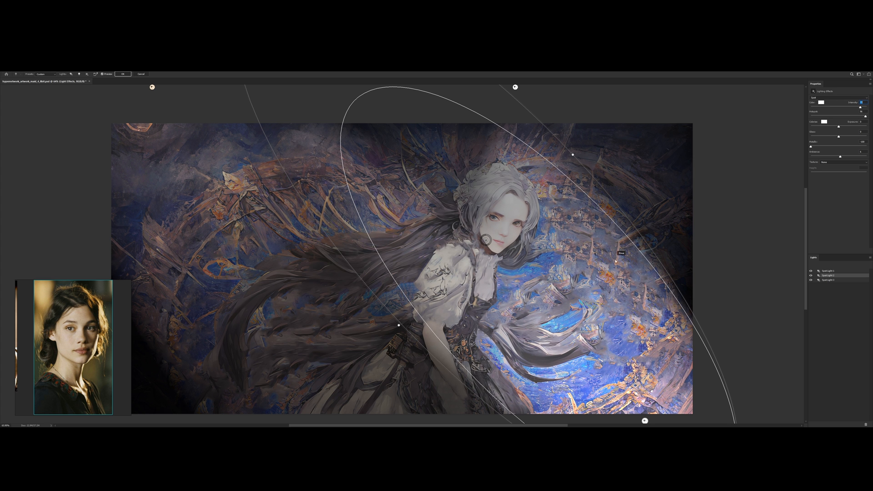
- Try a different rotation for the second spotlight, then turn its beam back toward the painting's lower-right corner
left_click_drag(702, 347, 575, 202)
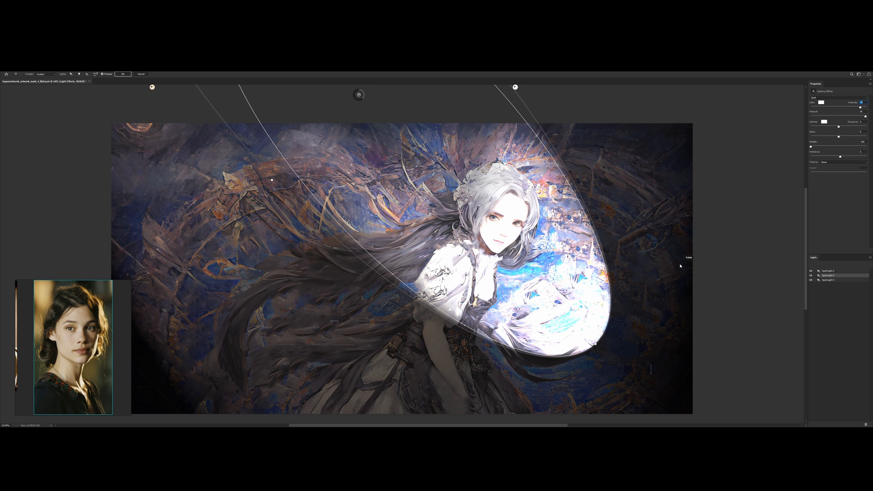
left_click_drag(570, 175, 700, 333)
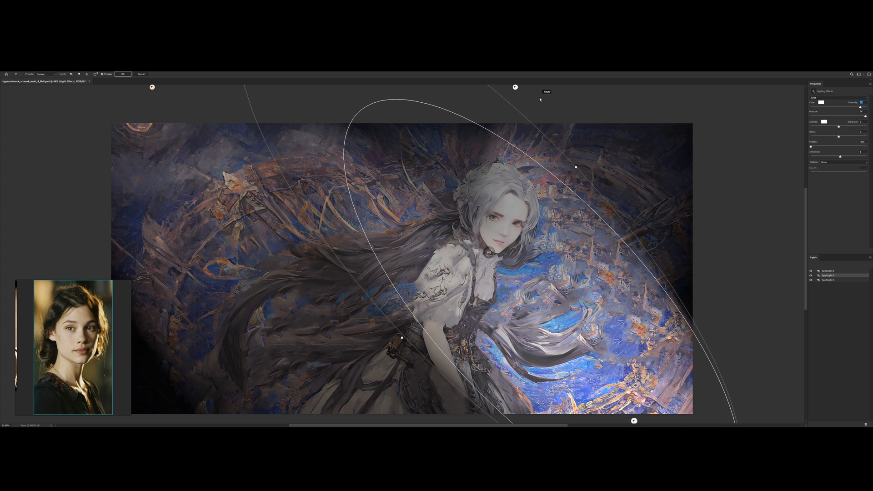
mouse_move(542, 94)
left_mouse_down()
mouse_move(610, 101)
mouse_move(551, 99)
left_mouse_up()
mouse_move(666, 296)
left_mouse_down()
mouse_move(674, 285)
mouse_move(661, 293)
left_mouse_up()
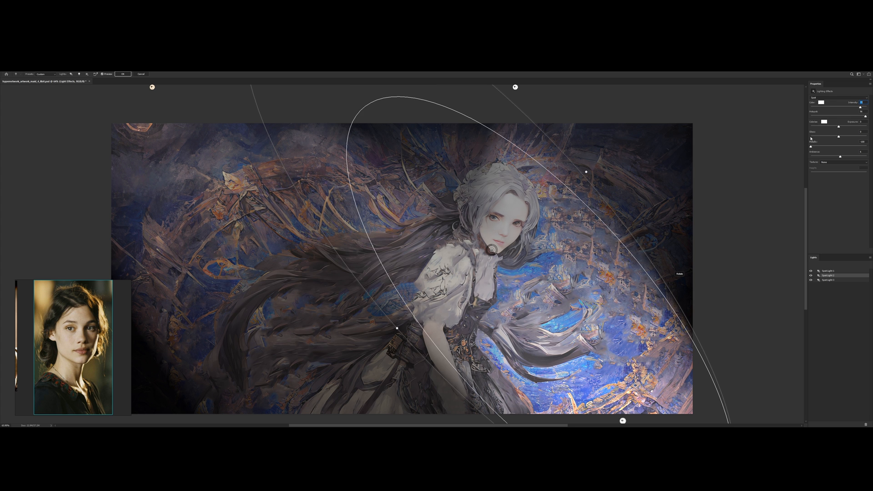
- Widen the second spotlight's hotspot to its maximum, adjust its intensity, and rotate its beam around the woman's front side
mouse_move(852, 118)
left_mouse_down()
mouse_move(863, 117)
mouse_move(848, 109)
left_mouse_up()
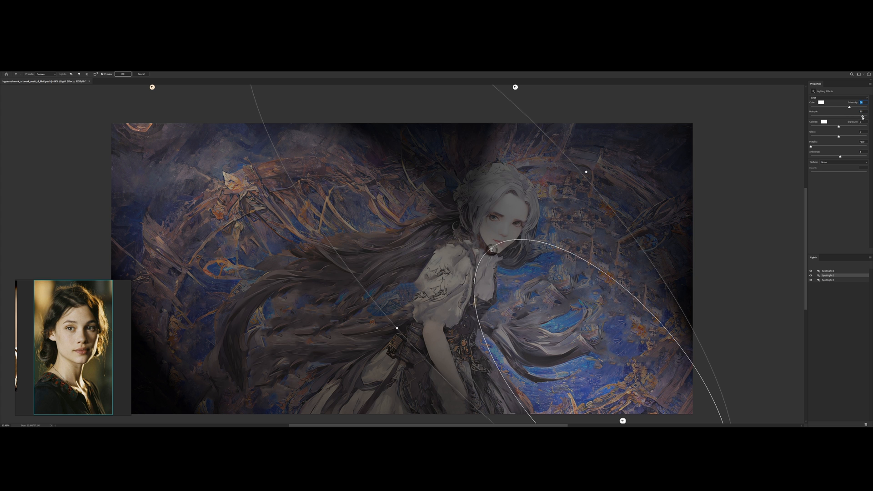
left_click_drag(863, 117, 861, 106)
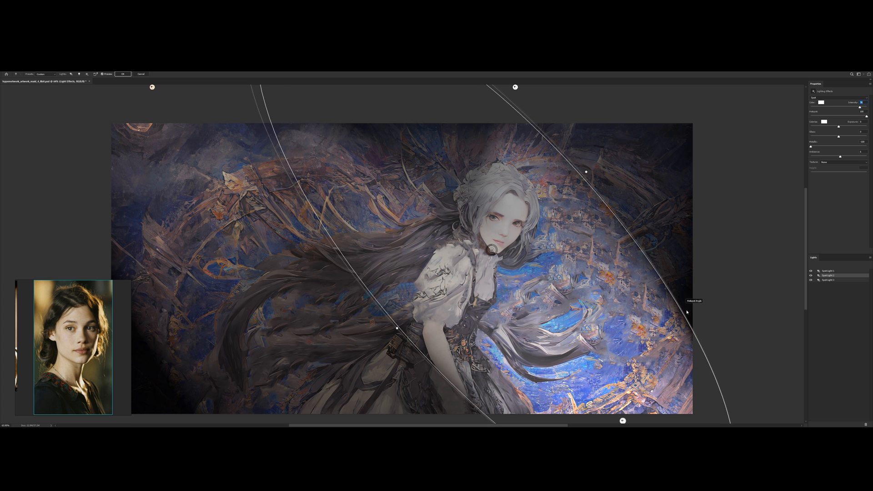
left_click_drag(714, 209, 630, 285)
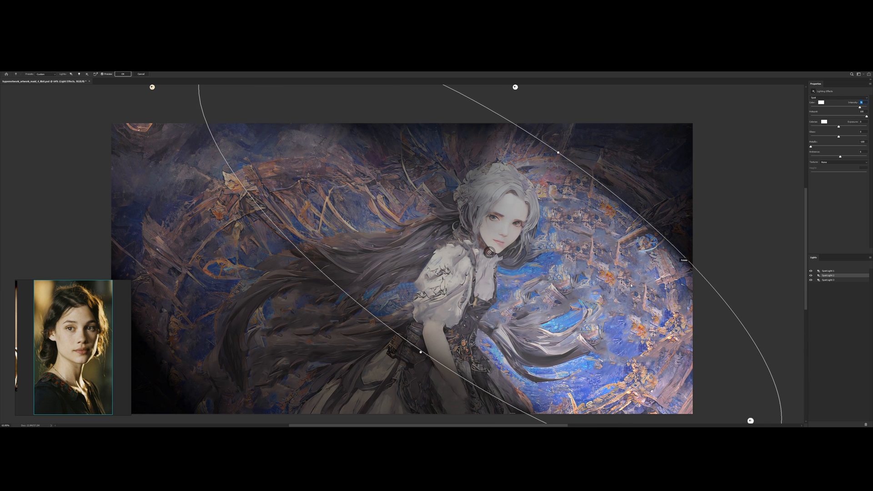
mouse_move(559, 220)
left_mouse_down()
mouse_move(447, 197)
mouse_move(680, 273)
mouse_move(663, 306)
mouse_move(599, 287)
left_mouse_up()
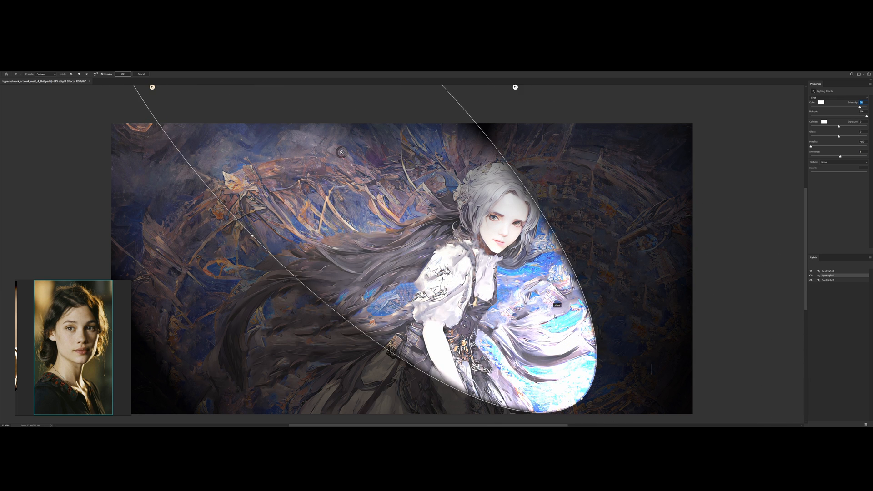
left_click_drag(552, 309, 623, 337)
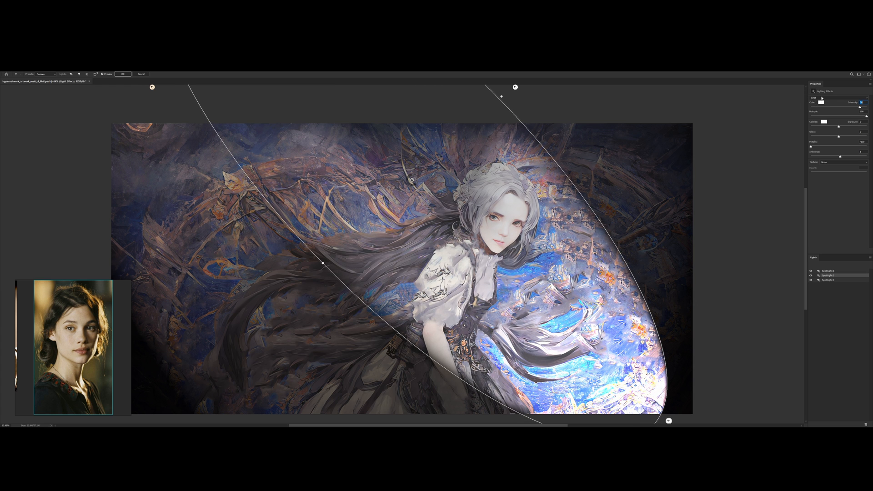
- Convert the second light to a Point light and move it onto the blue swirl in front of the woman's waist
left_click(822, 97)
left_click(824, 102)
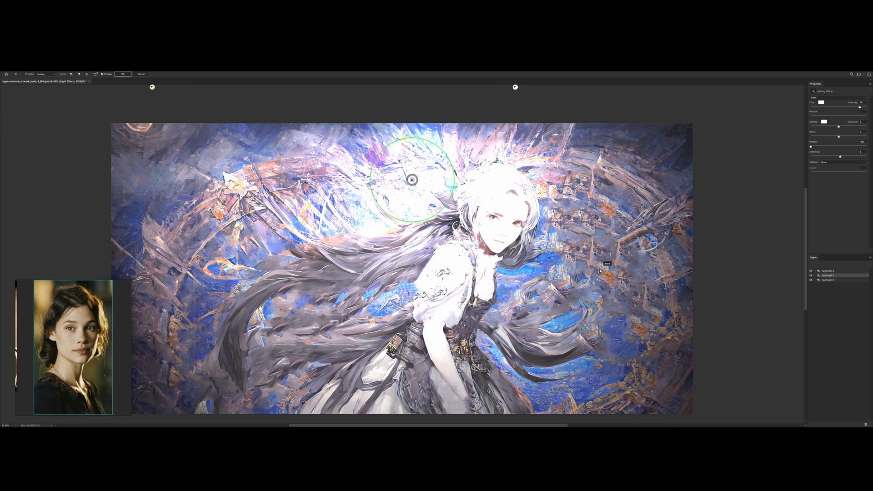
left_click_drag(412, 180, 430, 172)
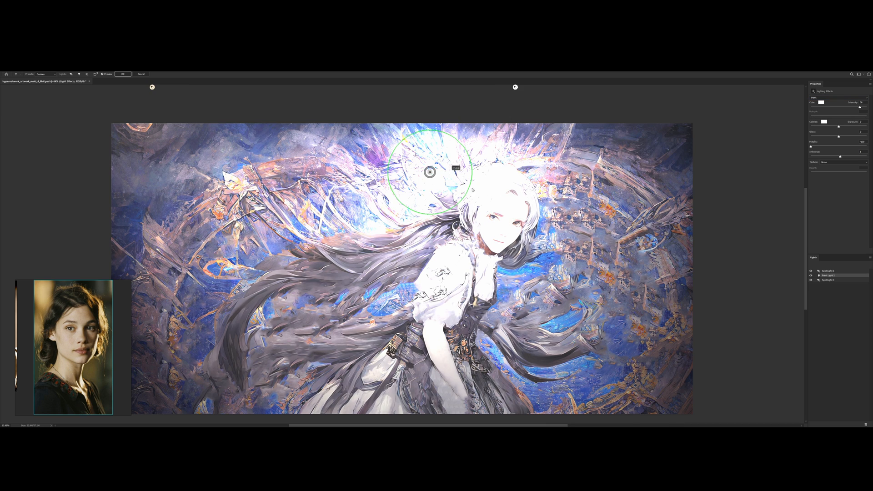
left_click_drag(473, 190, 593, 320)
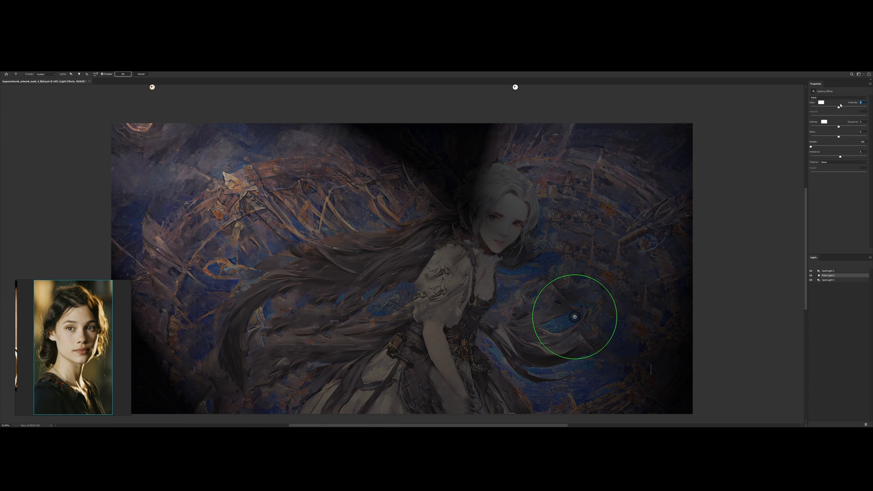
- Set the point light to a moderate intensity and move it up in front of the woman's shoulder
left_click_drag(847, 107, 850, 106)
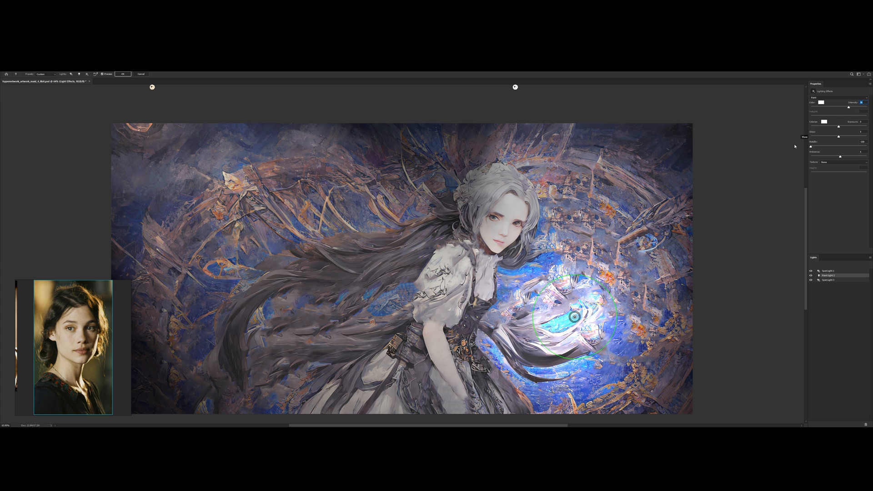
mouse_move(619, 271)
left_mouse_down()
mouse_move(588, 224)
mouse_move(599, 239)
mouse_move(619, 235)
mouse_move(485, 146)
mouse_move(725, 288)
mouse_move(646, 250)
mouse_move(619, 224)
mouse_move(623, 233)
left_mouse_up()
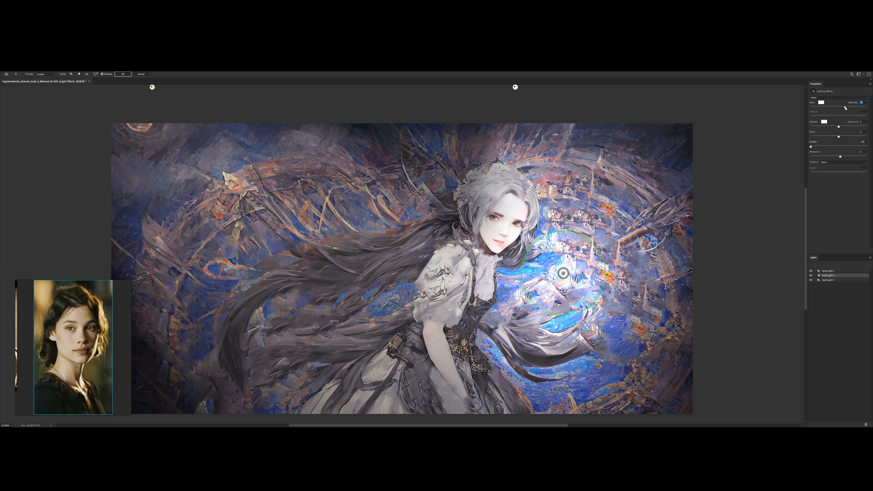
left_click_drag(845, 109, 848, 108)
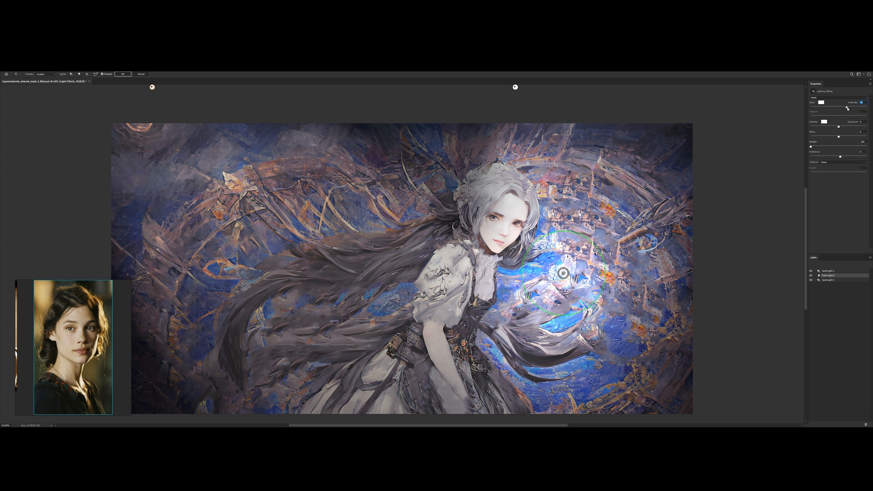
left_click_drag(849, 108, 849, 106)
- Tint the point light in front of the woman's shoulder a very pale warm white, and slightly raise the upper-left spotlight's intensity
left_click(822, 102)
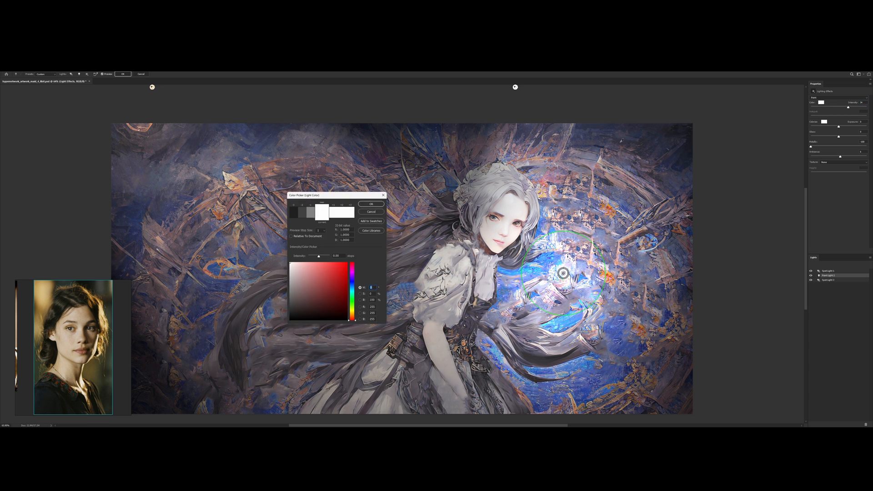
left_click_drag(351, 300, 354, 316)
left_click(306, 265)
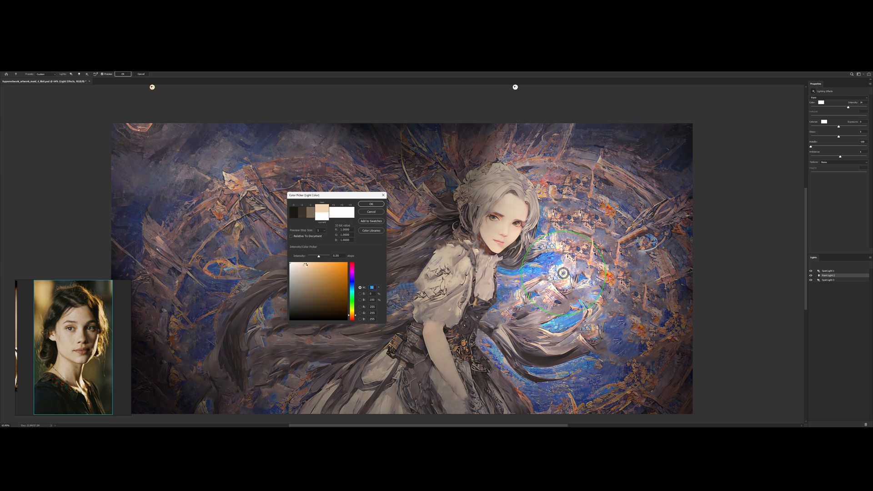
left_click_drag(302, 265, 300, 263)
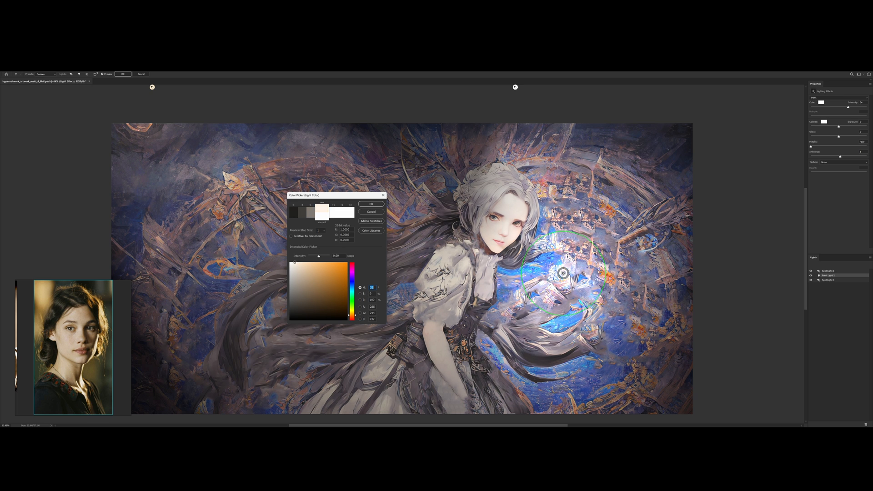
left_click(375, 204)
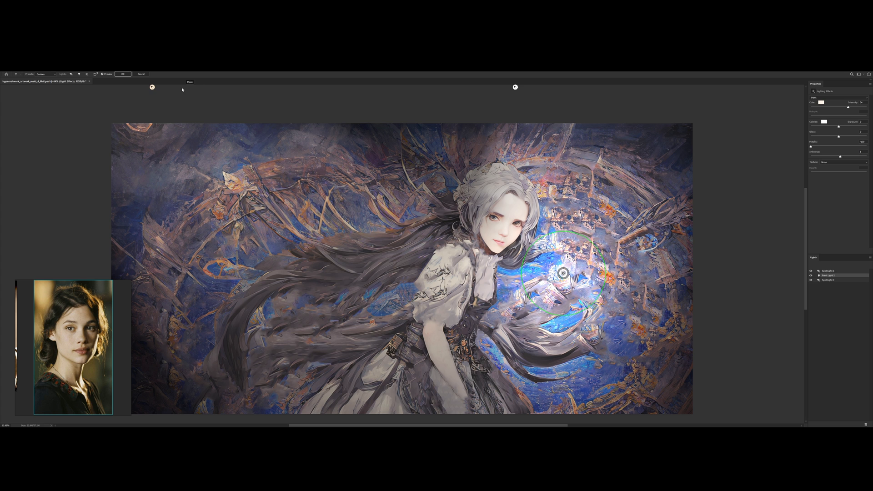
left_click(152, 87)
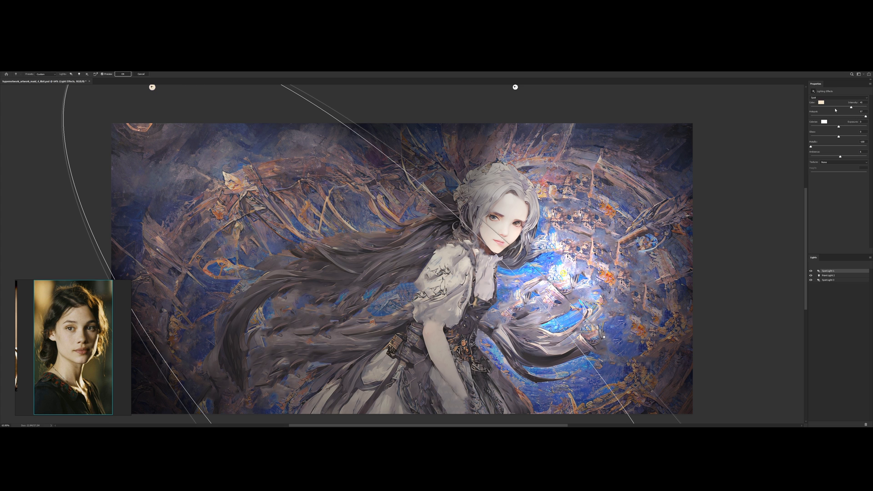
left_click_drag(855, 109, 856, 107)
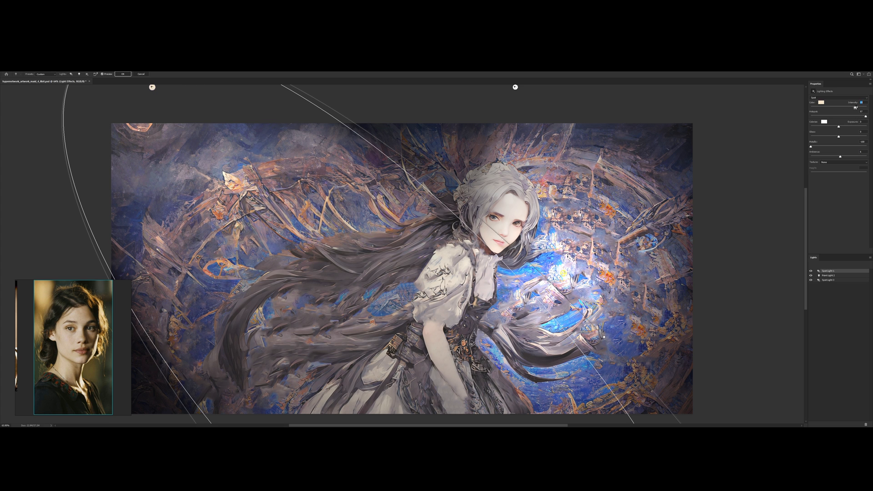
- Move the other spotlight, above the woman, back toward the painting's centre and angle its beam diagonally across her face and torso
left_click(511, 88)
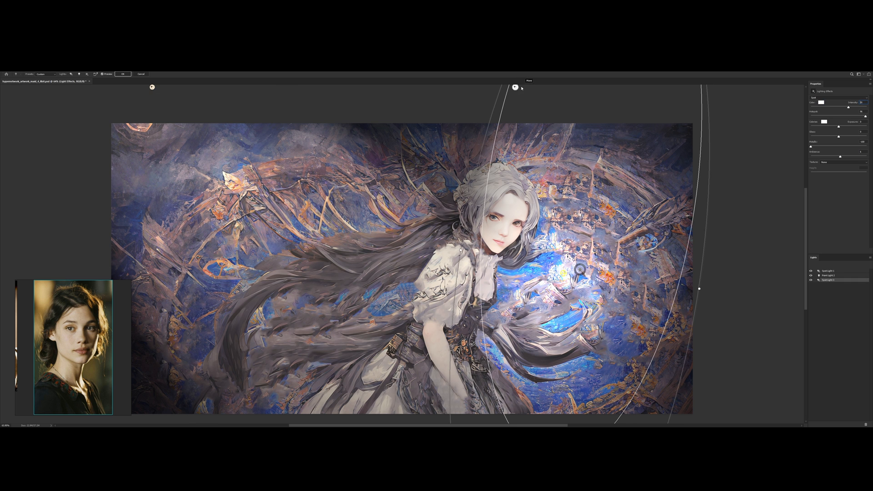
left_click_drag(514, 87, 473, 87)
left_click_drag(702, 165, 623, 96)
left_click_drag(522, 132, 548, 129)
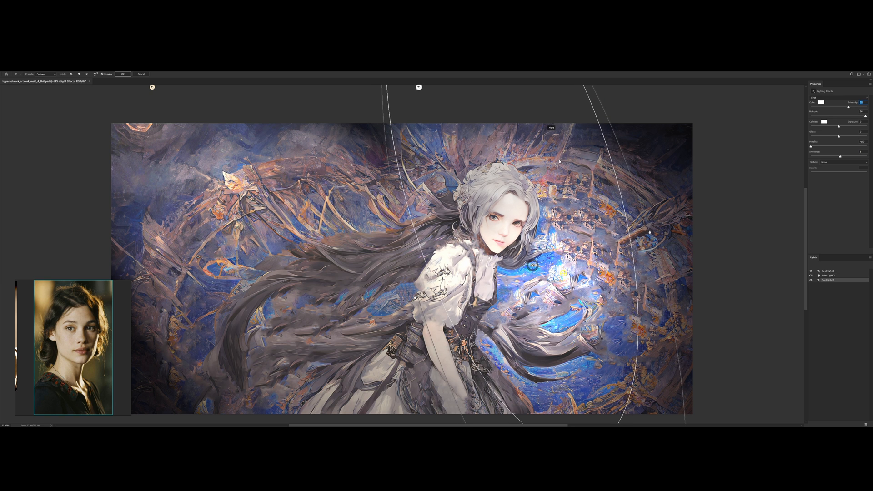
left_click(846, 98)
left_click(847, 97)
left_click_drag(640, 110, 635, 103)
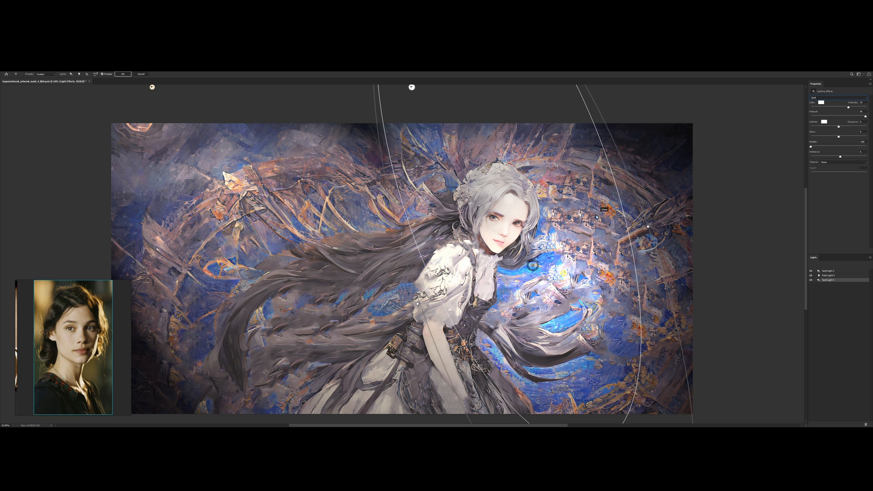
left_click_drag(651, 107, 669, 91)
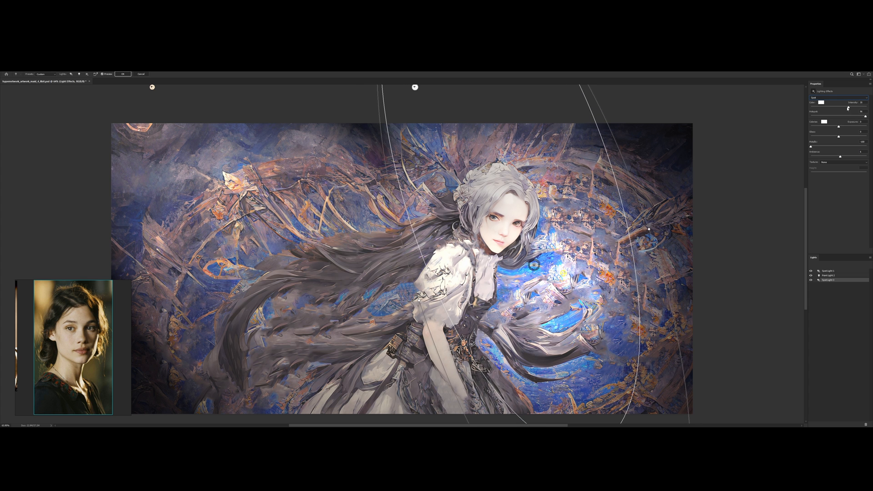
- Tint the spotlight above the woman a barely warm white and fine-tune its intensity and position
left_click_drag(846, 108, 848, 108)
left_click(821, 103)
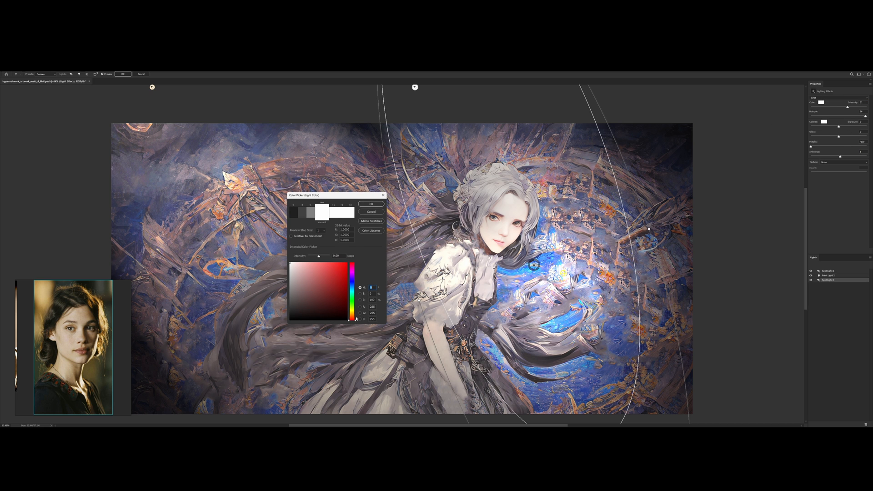
left_click_drag(356, 319, 354, 315)
left_click(296, 269)
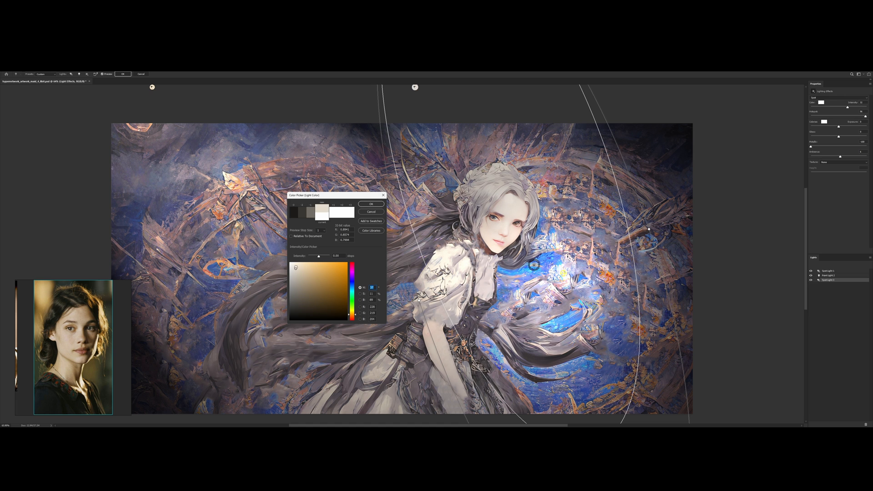
left_click_drag(296, 268, 291, 263)
left_click(371, 204)
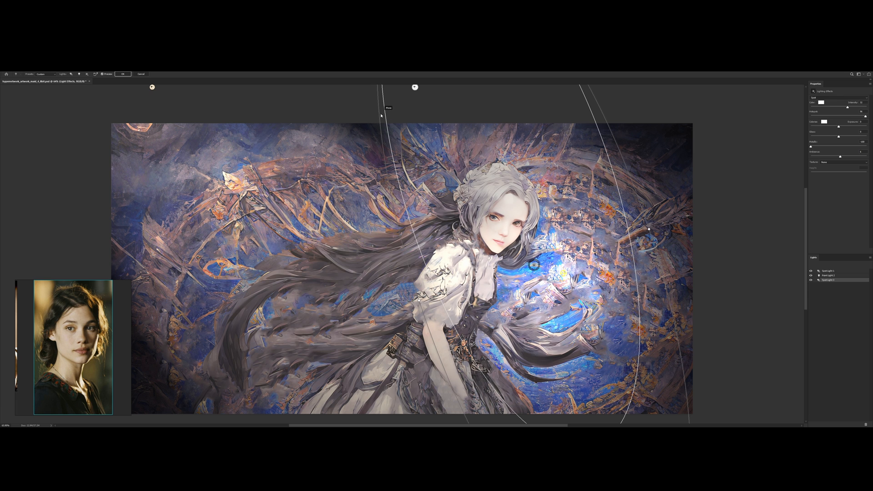
left_click_drag(380, 116, 377, 117)
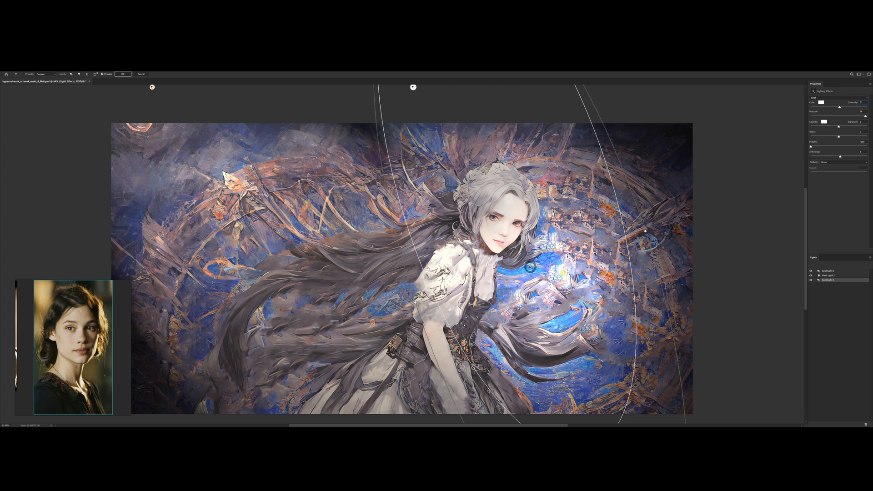
key("BackSpace")
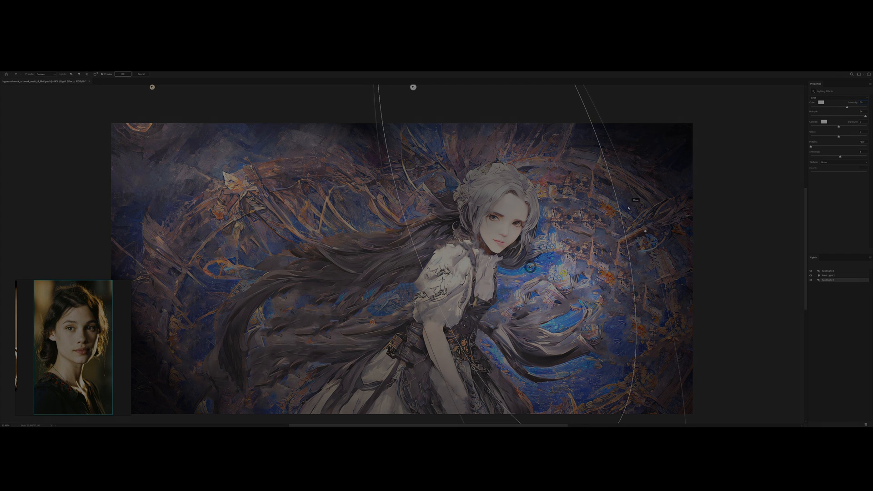
- Switch to the Stable Diffusion web UI and view the inpainted result and the Extras upscale with the skull at full size
left_click(148, 113)
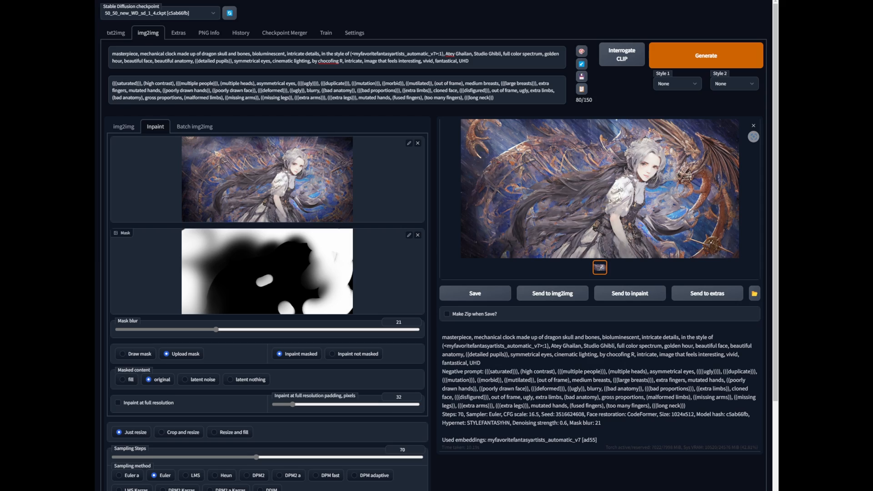
left_click(610, 191)
left_click(470, 377)
left_click(179, 32)
left_click(640, 186)
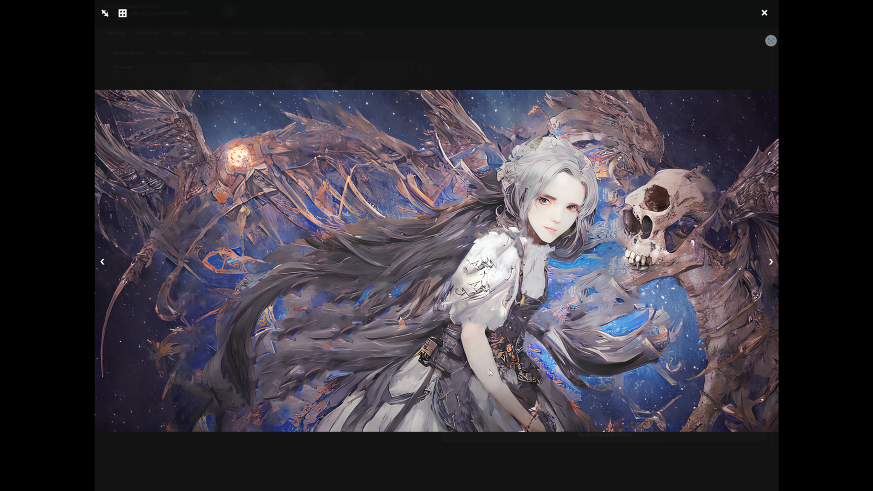
left_click(570, 468)
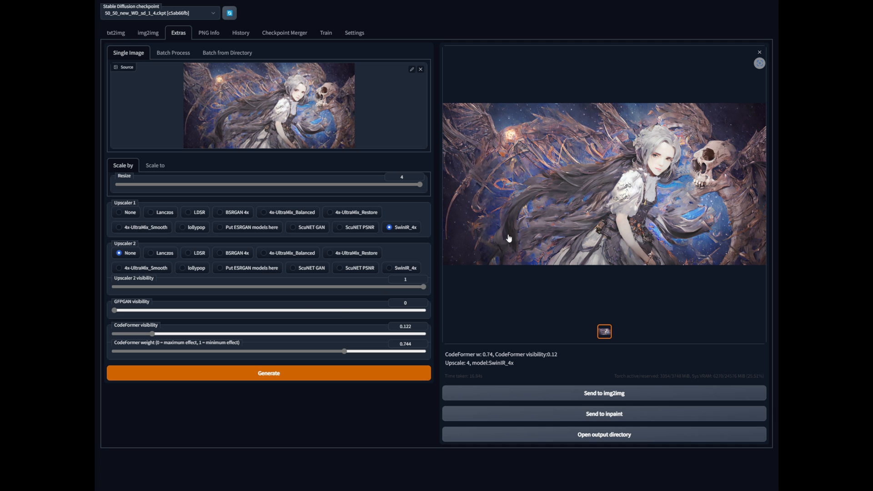
left_click(149, 33)
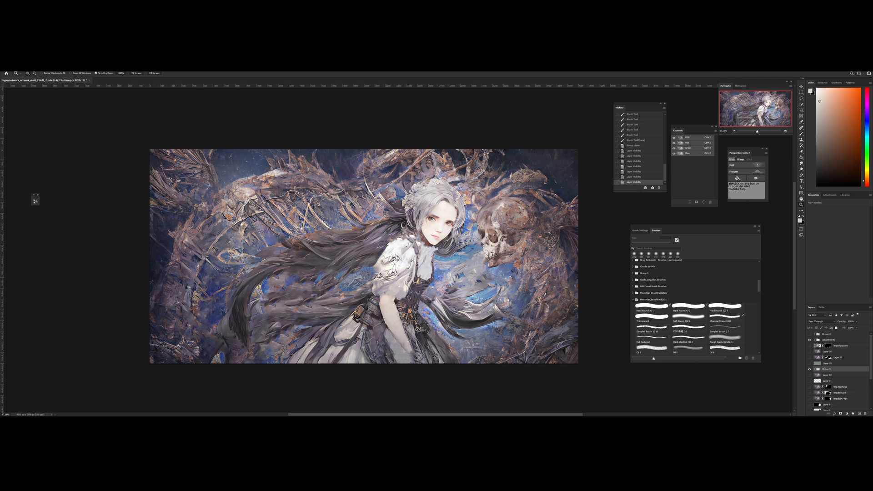
- Switch to the final Photoshop composite, hide the upper painted group, and show the relit base_composite layer plus the two groups directly above it
mouse_move(485, 232)
left_mouse_down()
mouse_move(504, 231)
mouse_move(494, 231)
left_mouse_up()
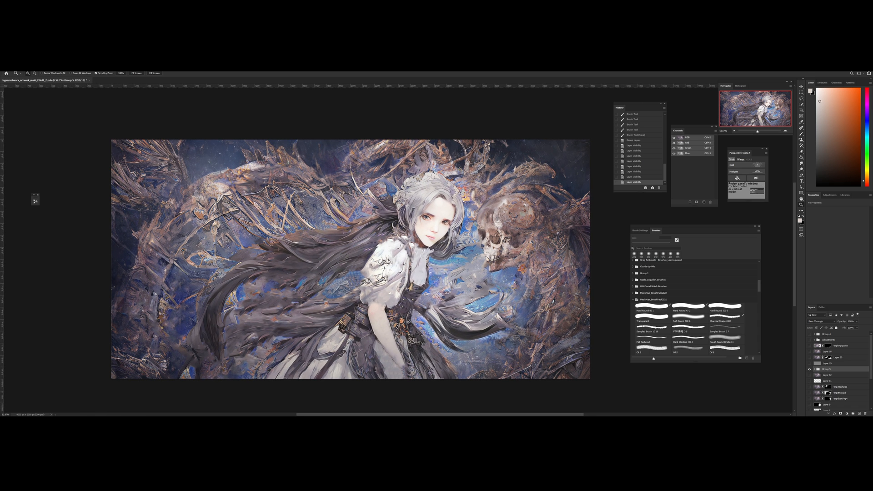
left_click_drag(810, 340, 809, 369)
scroll(819, 364, "down", 3)
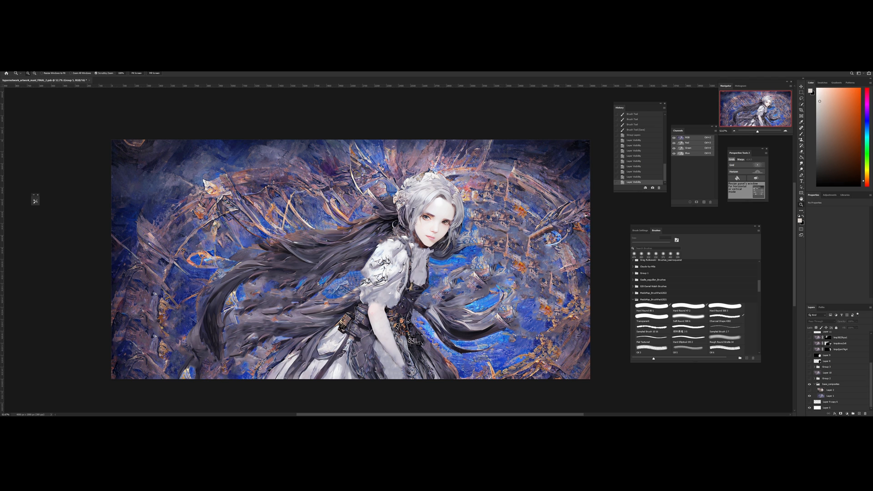
left_click(810, 390)
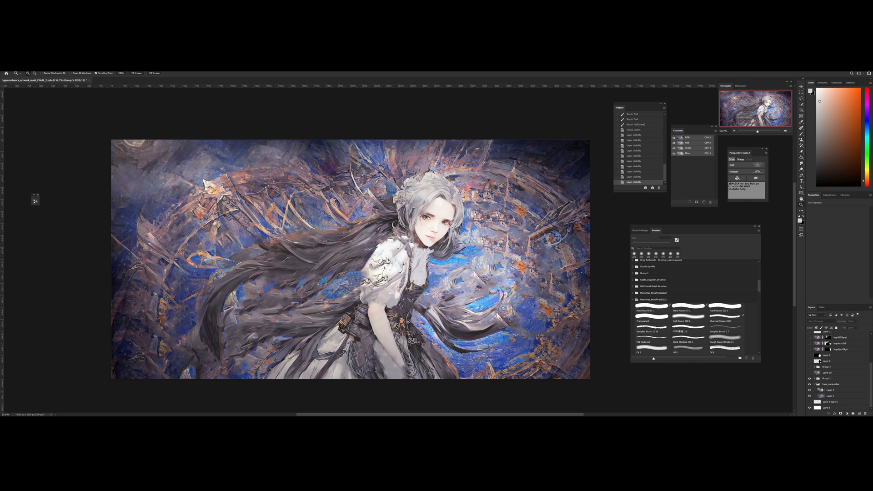
left_click(810, 379)
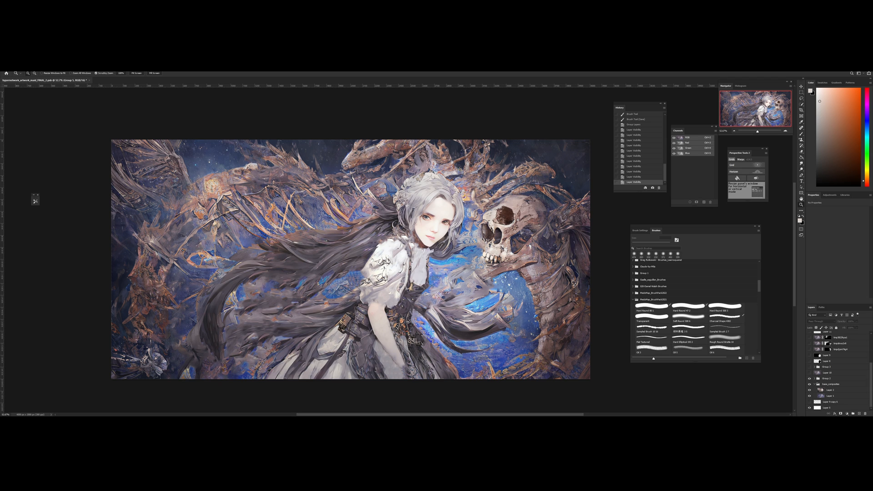
left_click(809, 367)
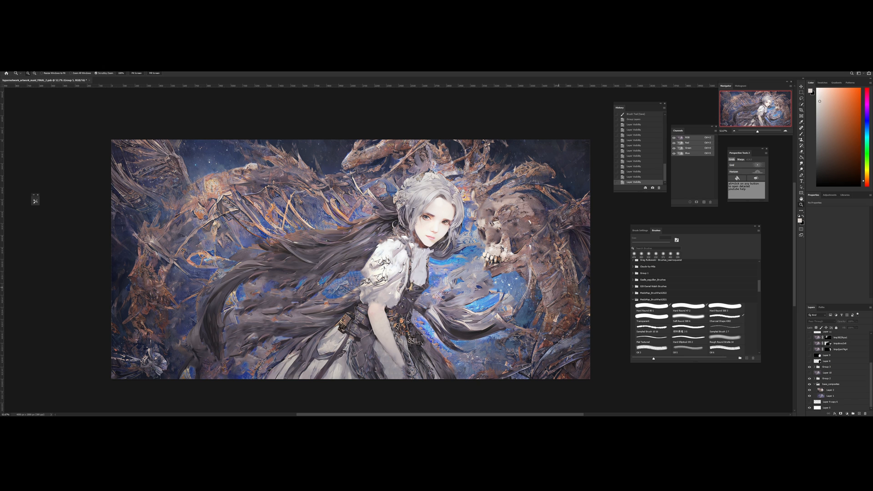
left_click_drag(550, 291, 541, 280)
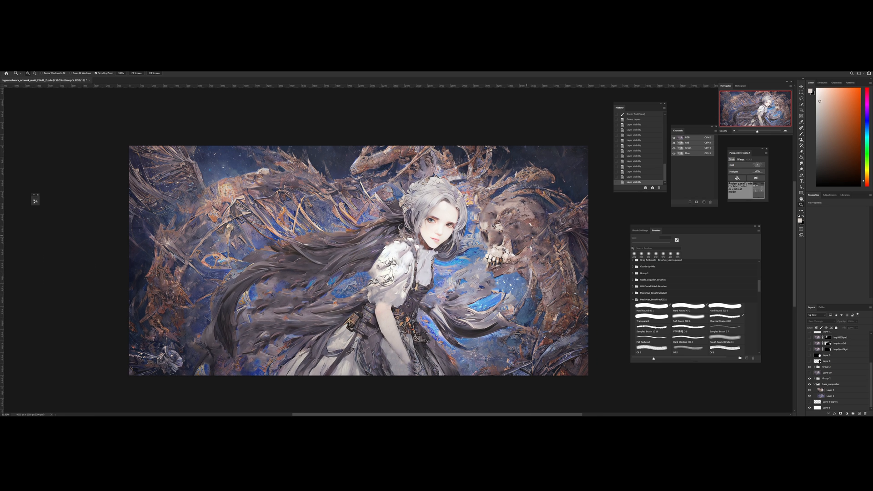
- Show the selected upper group again, toggling its visibility to compare the painting with and without it
scroll(840, 371, "up", 2)
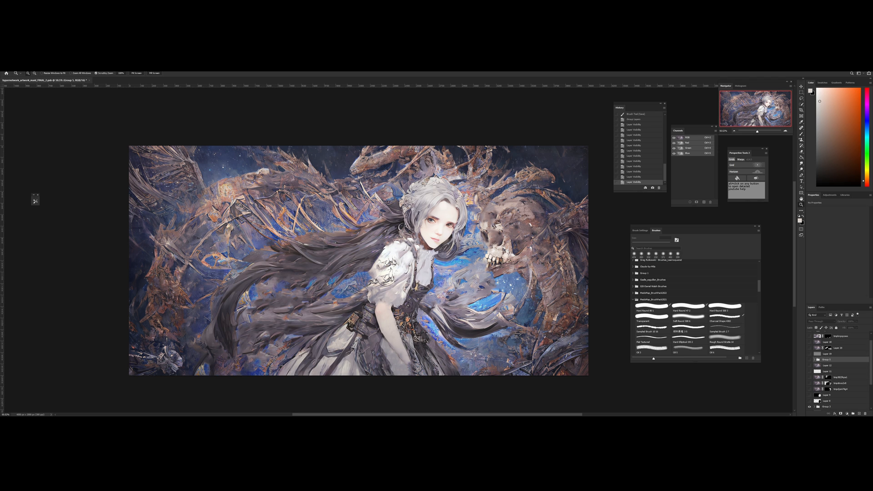
left_click(810, 360)
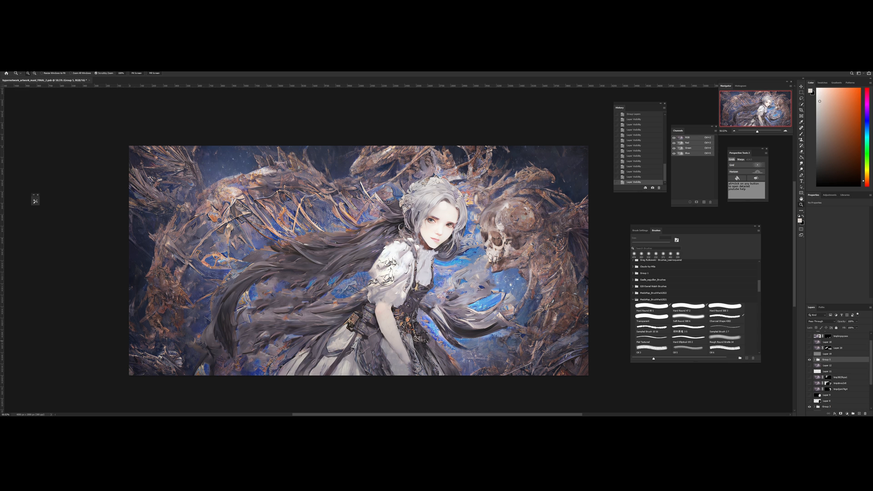
left_click(809, 360)
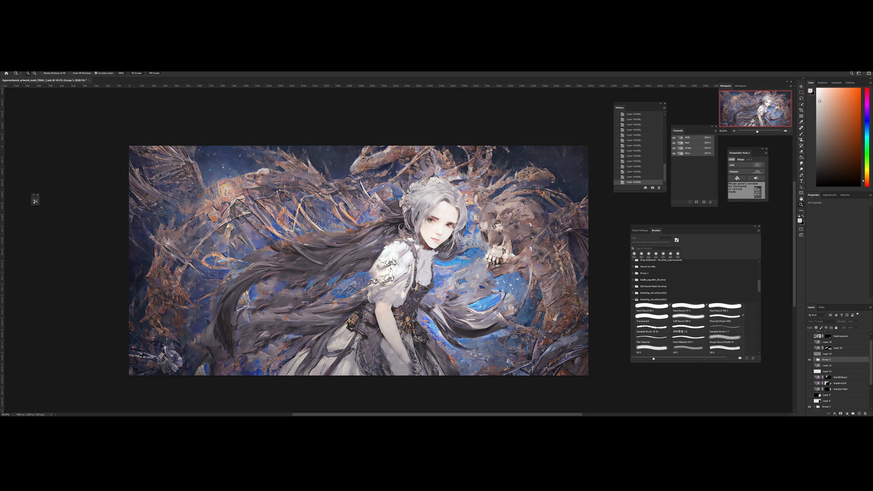
left_click(809, 360)
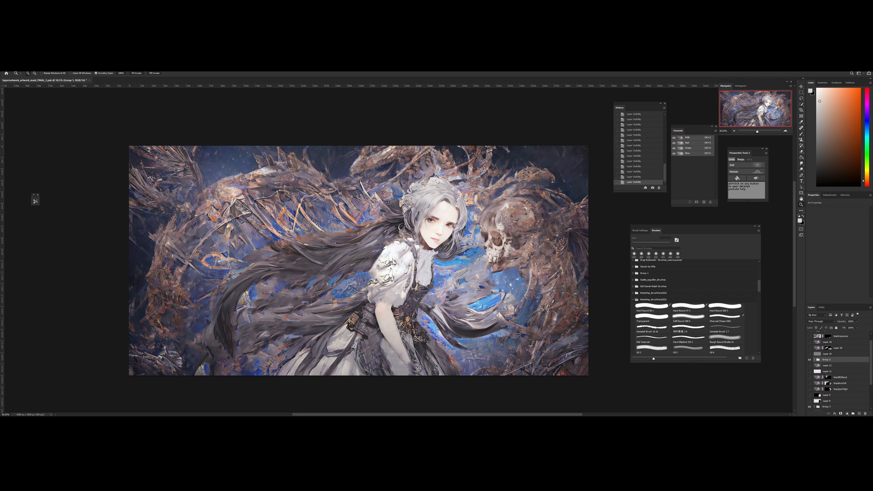
- Show the adjustments group and raise the saturation in its Hue/Saturation layer slightly
scroll(839, 371, "up", 1)
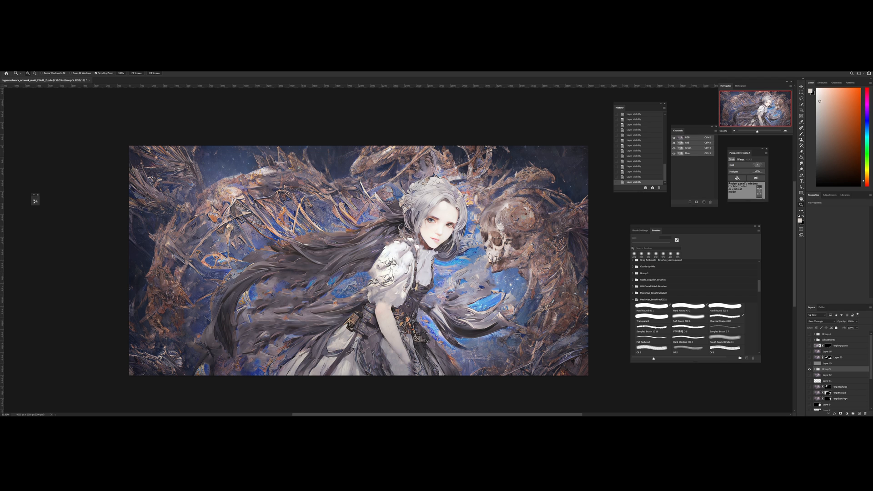
left_click(810, 341)
left_click(815, 341)
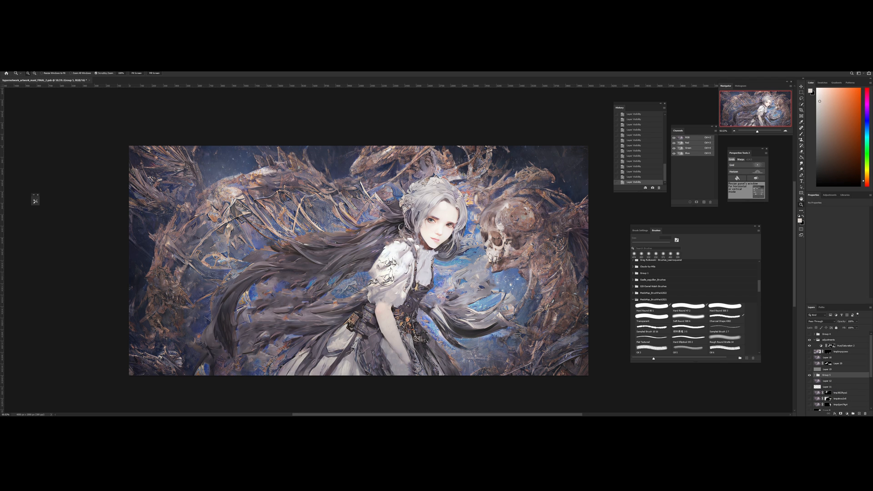
left_click(832, 345)
left_click(821, 346)
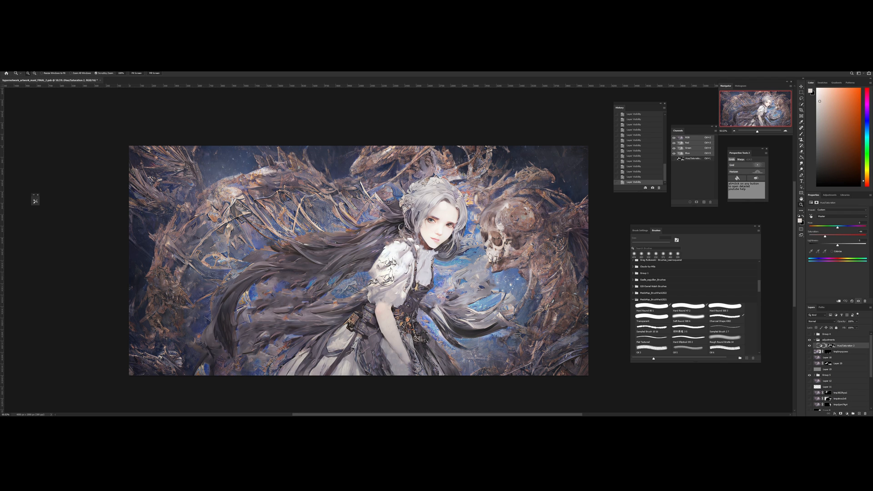
left_click_drag(825, 237, 831, 236)
left_click(814, 341)
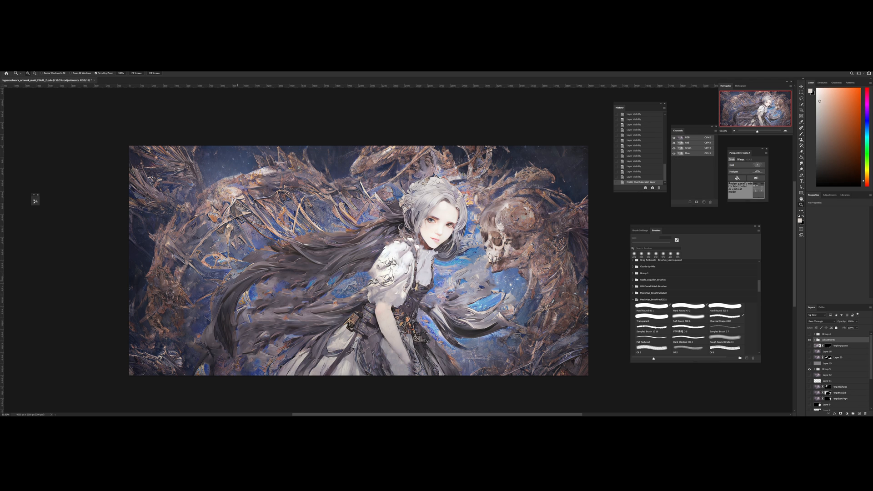
scroll(376, 255, "down", 2)
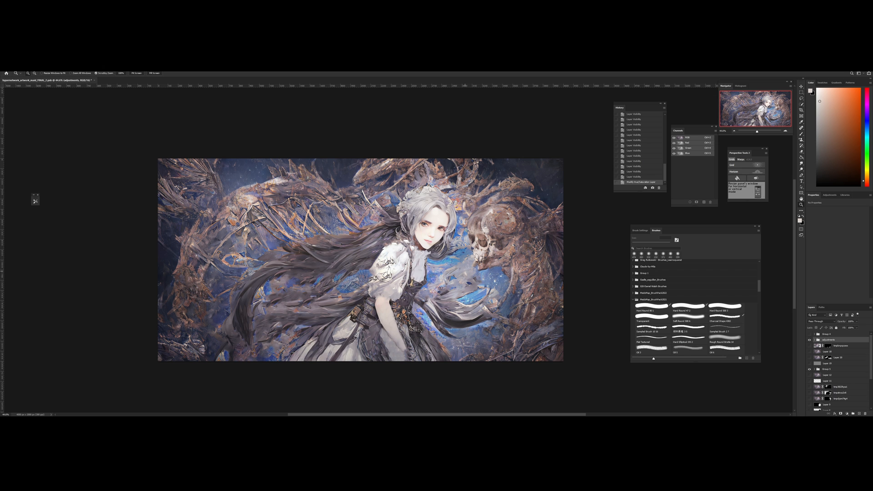
scroll(438, 230, "up", 2)
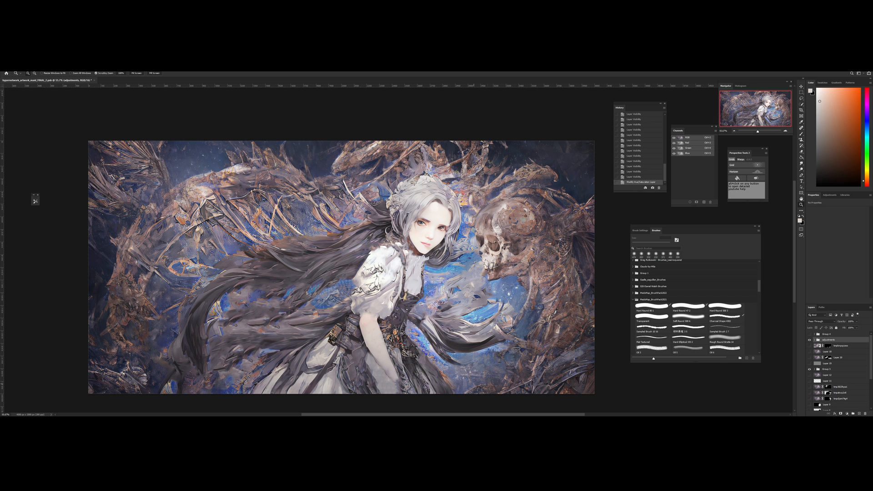
left_click_drag(553, 306, 525, 282)
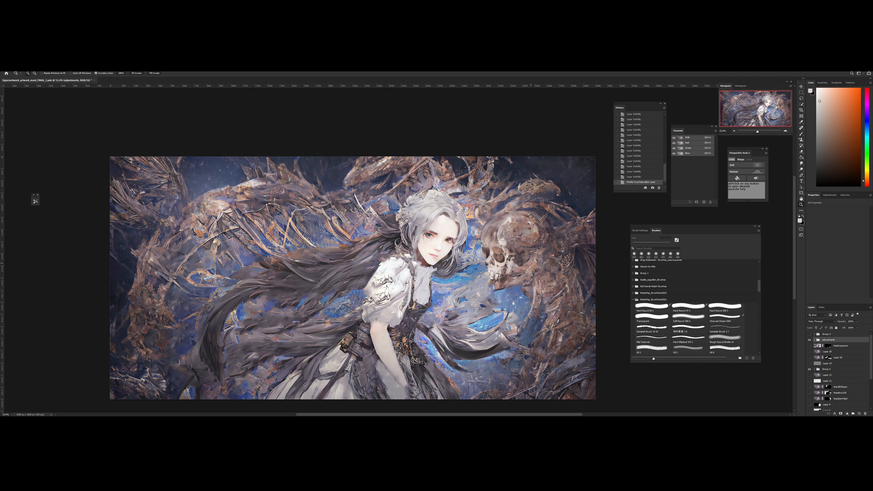
left_click_drag(541, 288, 536, 288)
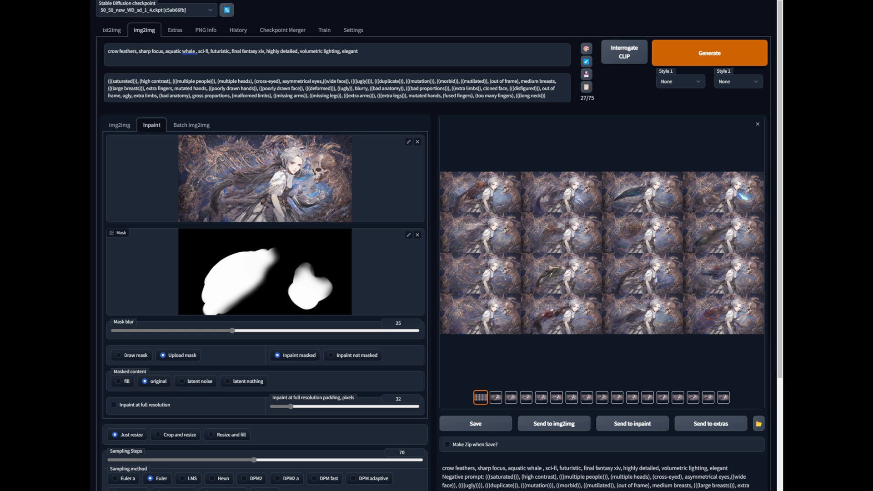
- Switch to the Stable Diffusion web UI, review the crow feathers and aquatic whale inpaint prompt, and open the first generated variation at full size
left_click_drag(108, 51, 364, 51)
left_click(395, 51)
left_click(496, 398)
left_click(629, 272)
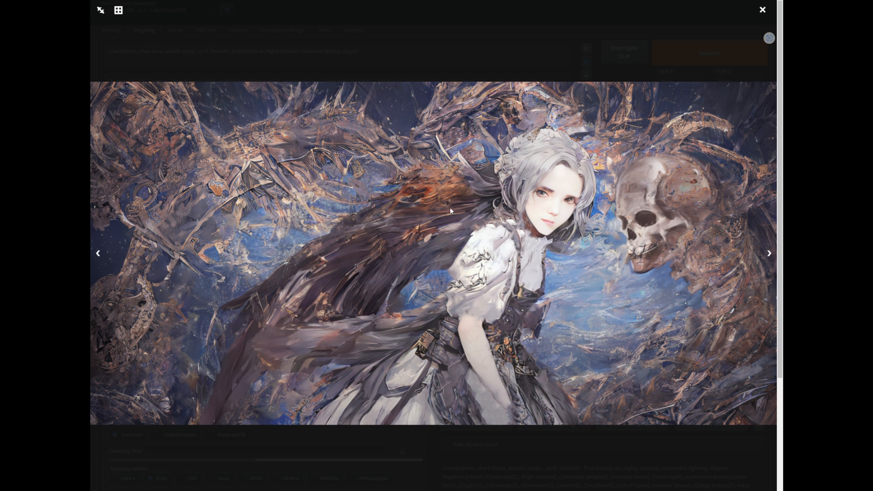
- Browse the remaining inpainted variations one by one at full size, comparing the feather and background shapes, and close the viewer
left_click(769, 253)
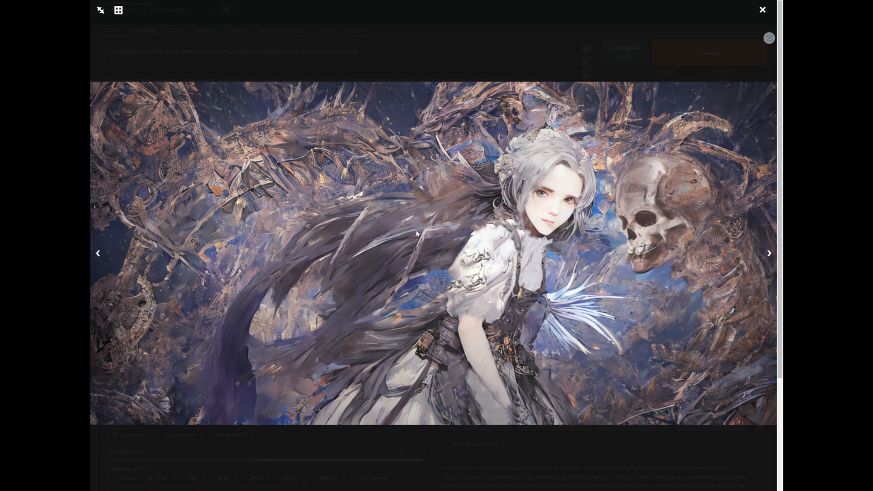
left_click(769, 261)
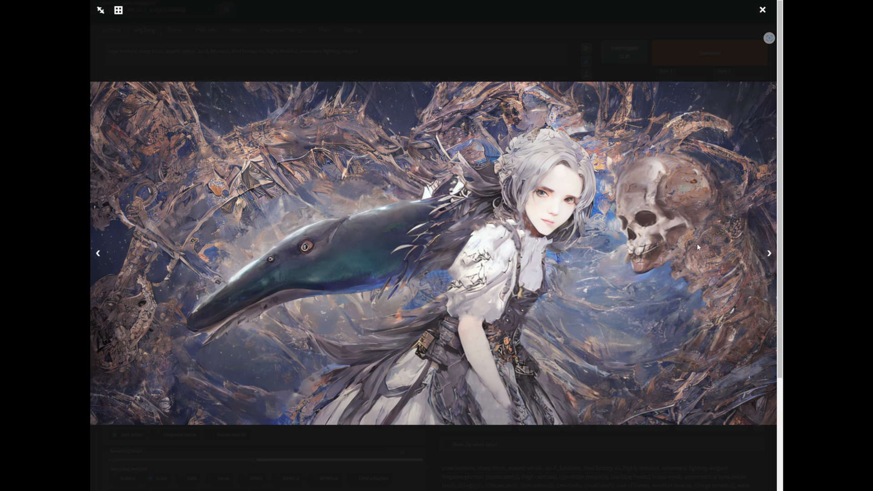
left_click(769, 254)
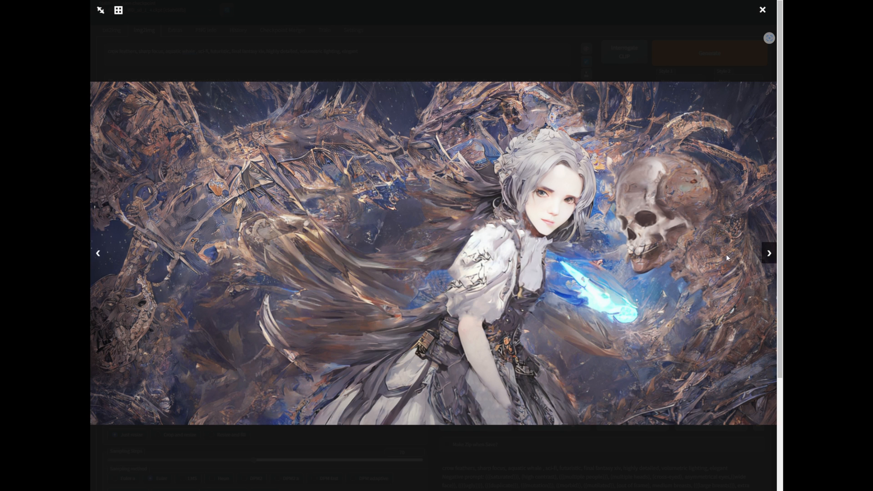
left_click(768, 254)
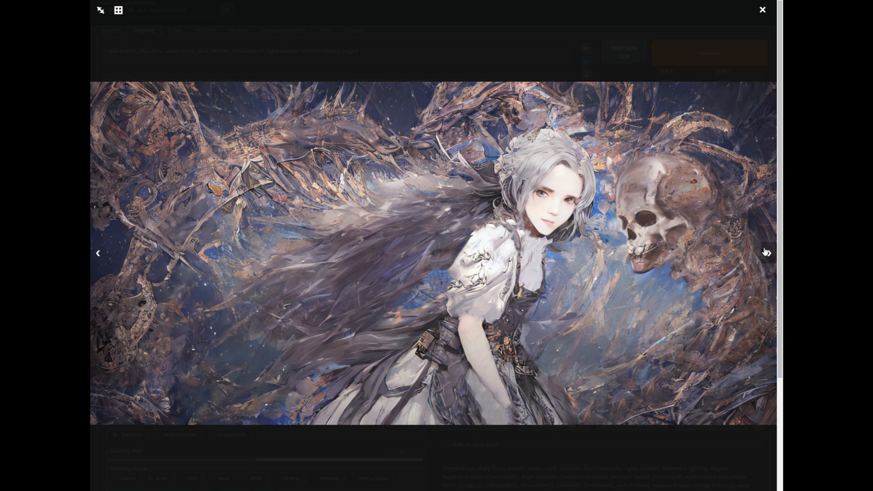
left_click(769, 253)
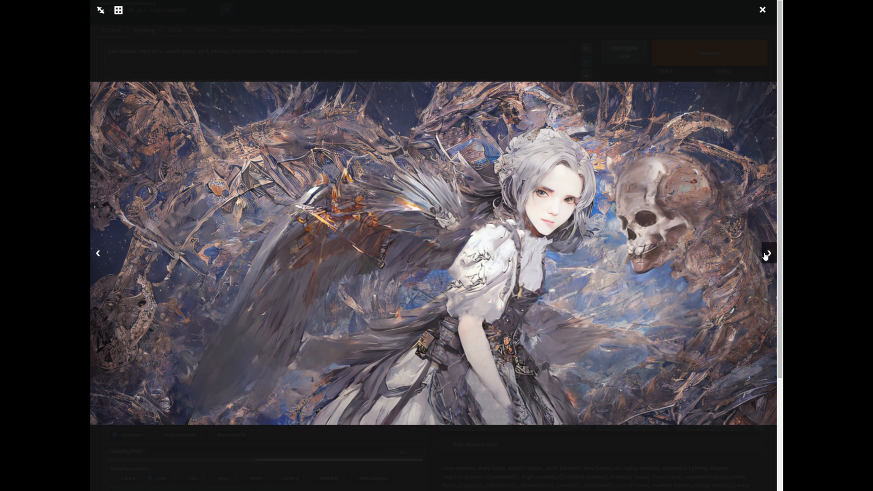
left_click(767, 254)
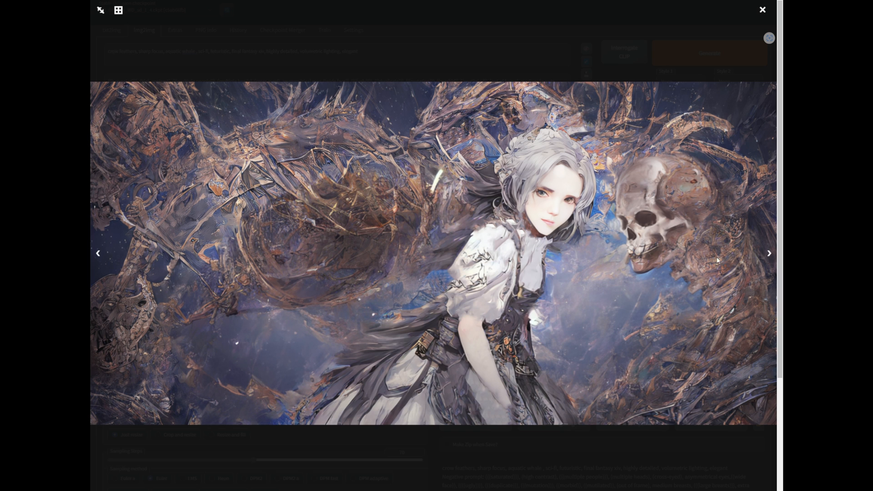
left_click(769, 253)
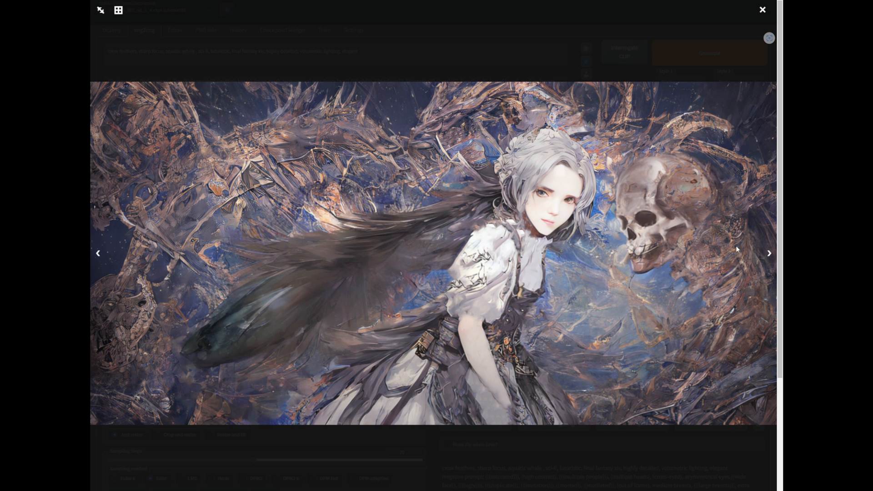
left_click(768, 253)
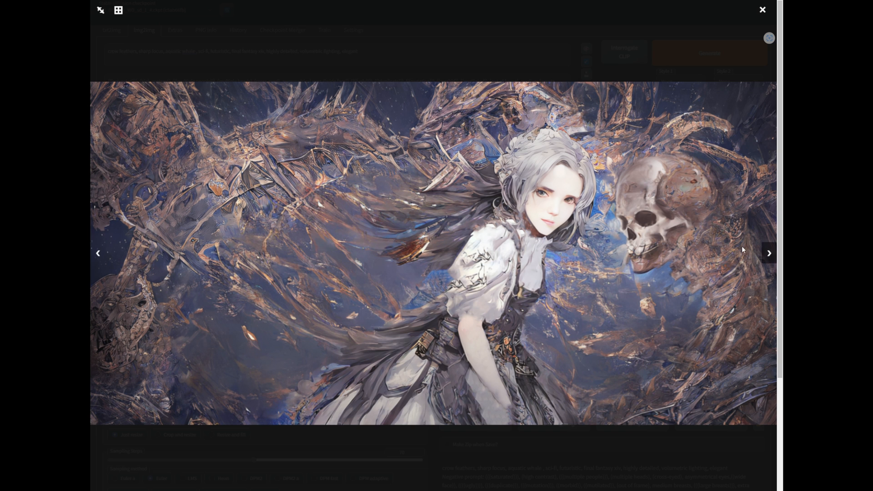
left_click(768, 253)
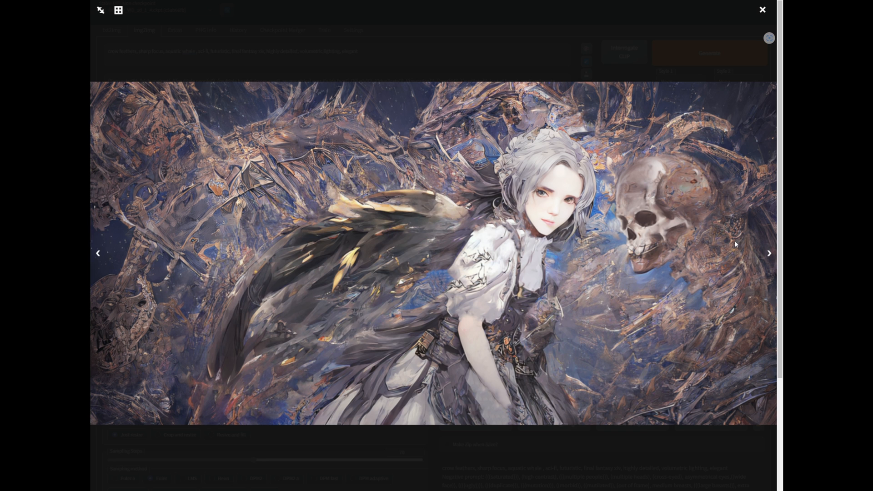
left_click(769, 254)
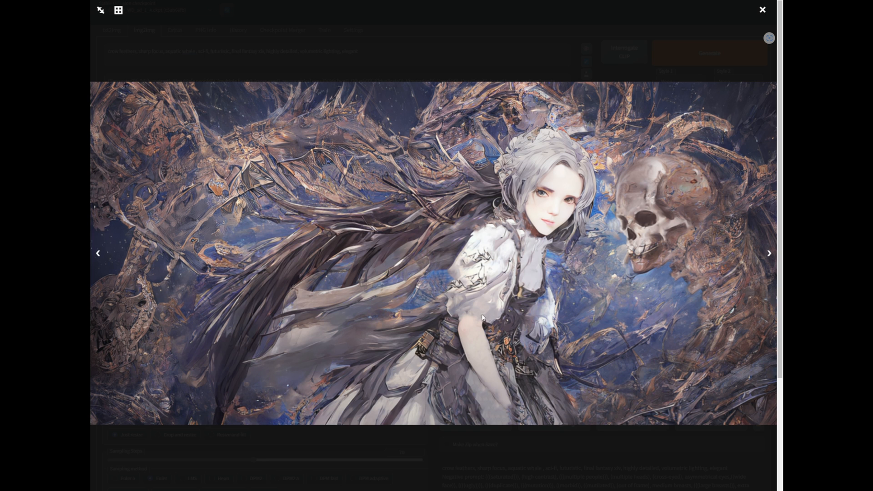
left_click(770, 253)
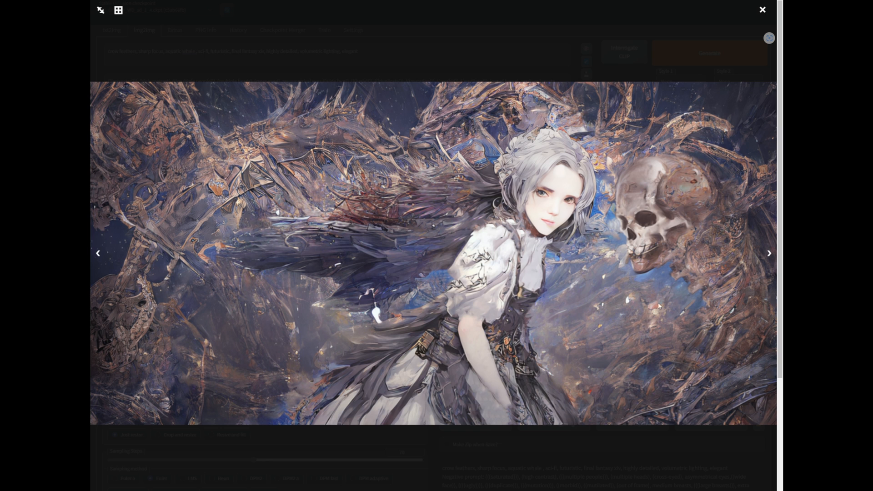
left_click(769, 253)
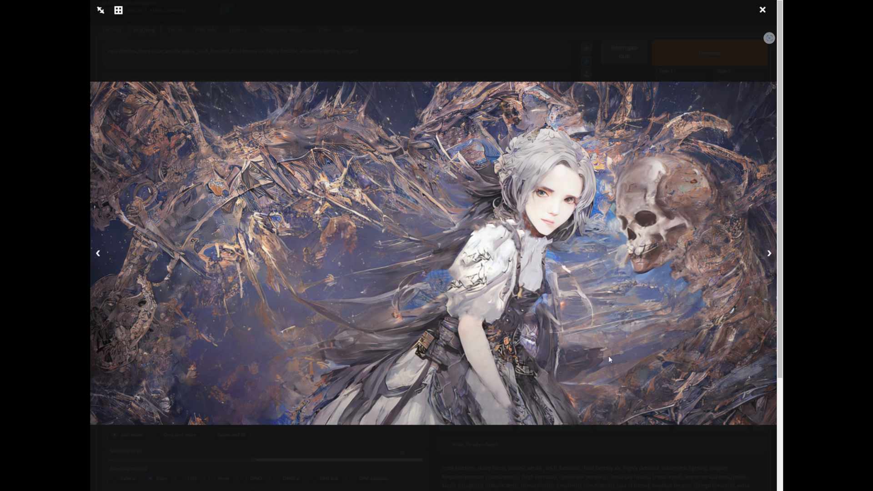
left_click(769, 253)
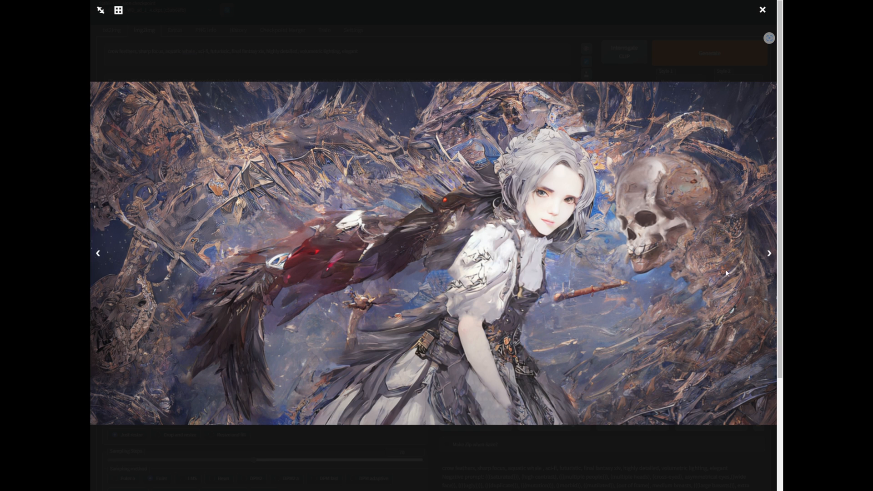
left_click(769, 251)
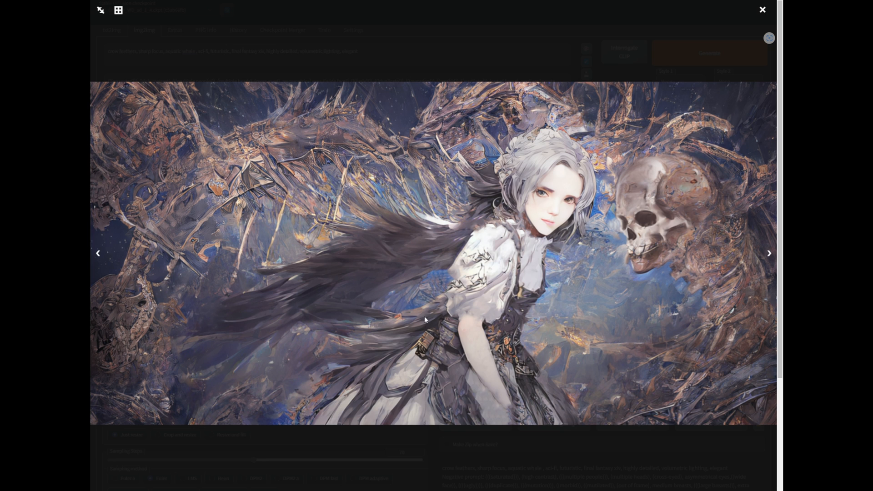
left_click(768, 254)
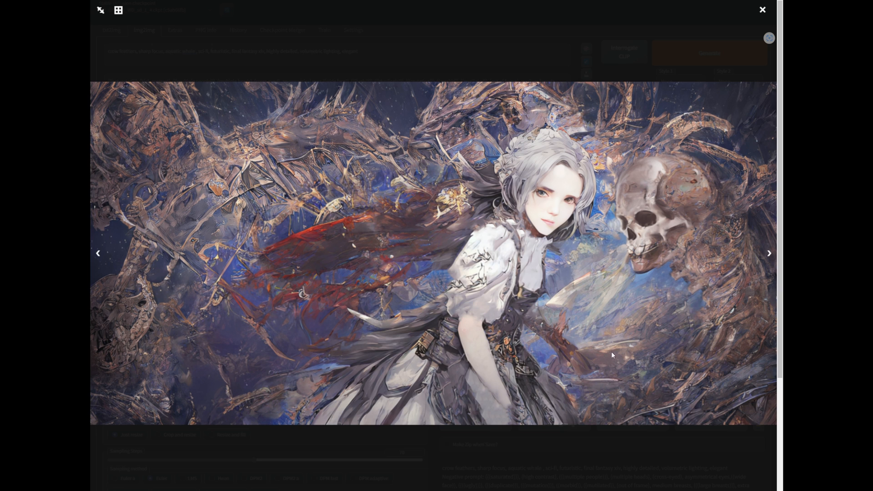
left_click(769, 253)
left_click(541, 471)
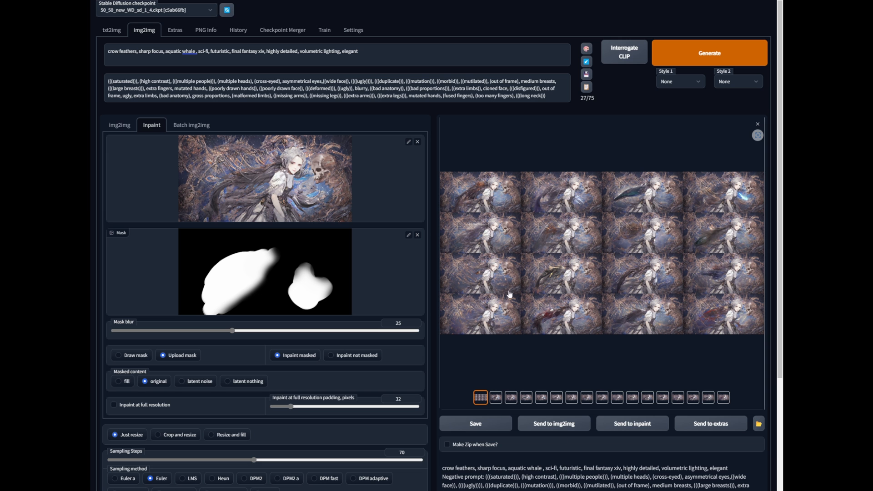
- Preview the whale variation and the neighbouring inpainted results in the output gallery
left_click(528, 399)
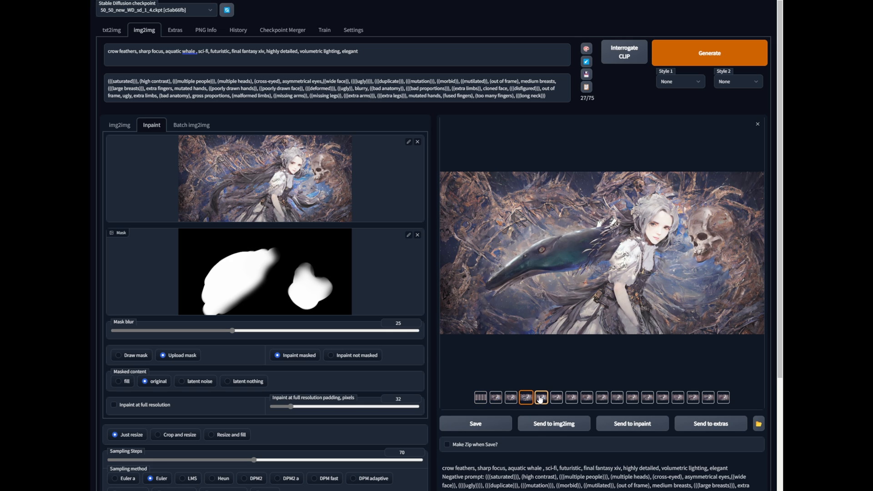
left_click(542, 398)
left_click(562, 399)
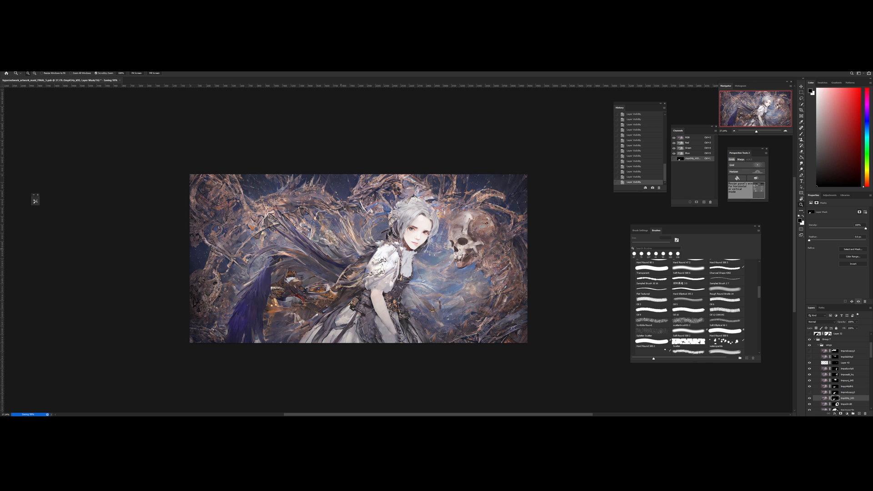
- Switch to the Photoshop composite and toggle the nested group of masked inpaint layers in Group 7 off and on to compare the painting
left_click_drag(346, 249, 373, 238)
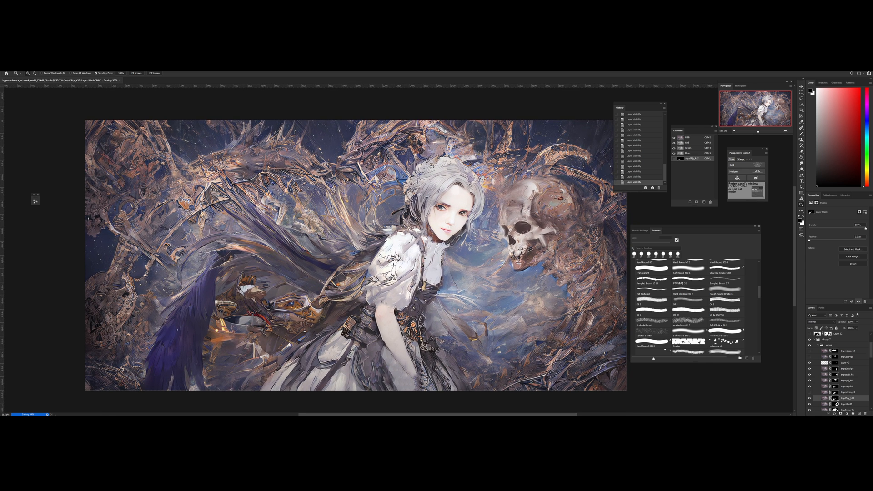
left_click(810, 345)
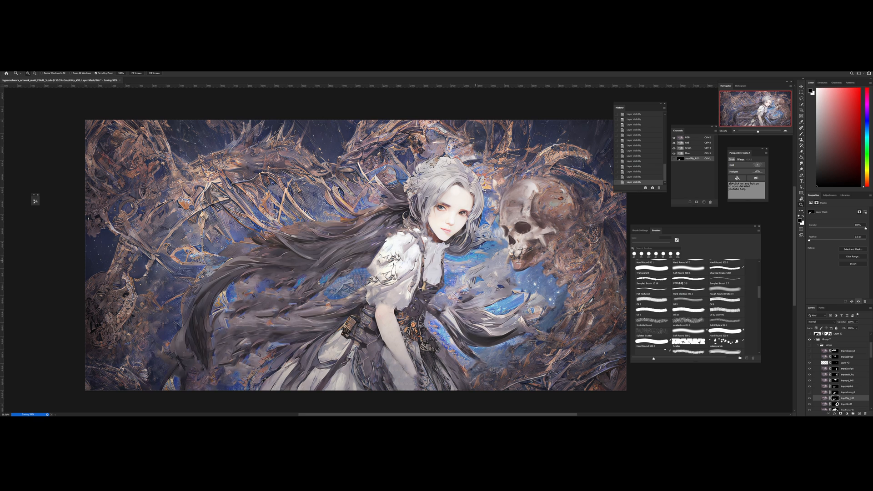
left_click_drag(476, 261, 452, 261)
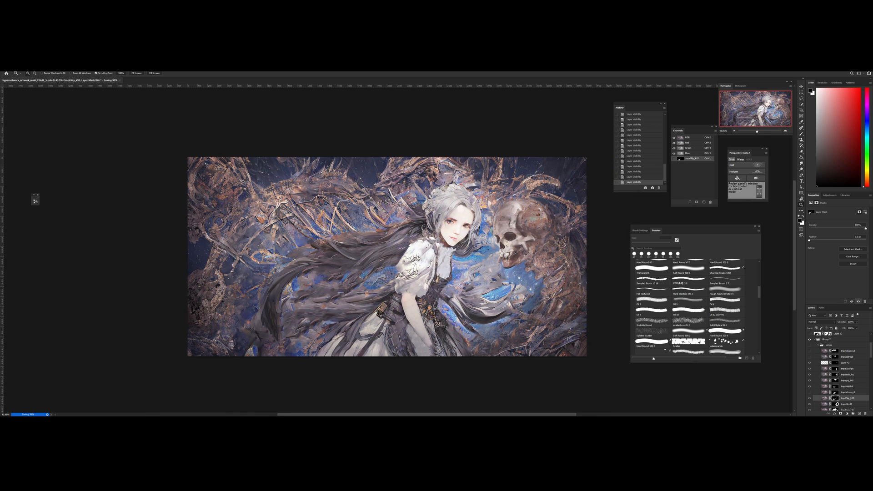
left_click(810, 345)
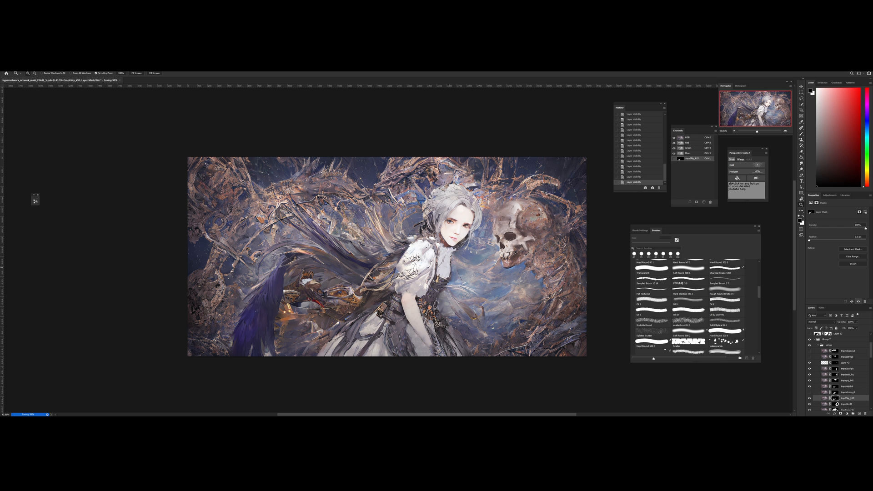
left_click_drag(462, 264, 450, 263)
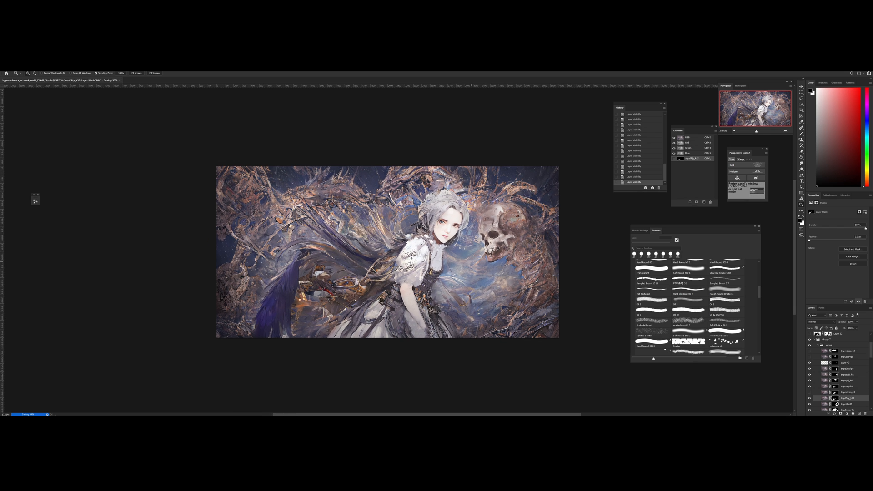
- Hide the lower masked inpaint layers of the nested group to compare the wing area, and restore their visibility
scroll(839, 373, "down", 2)
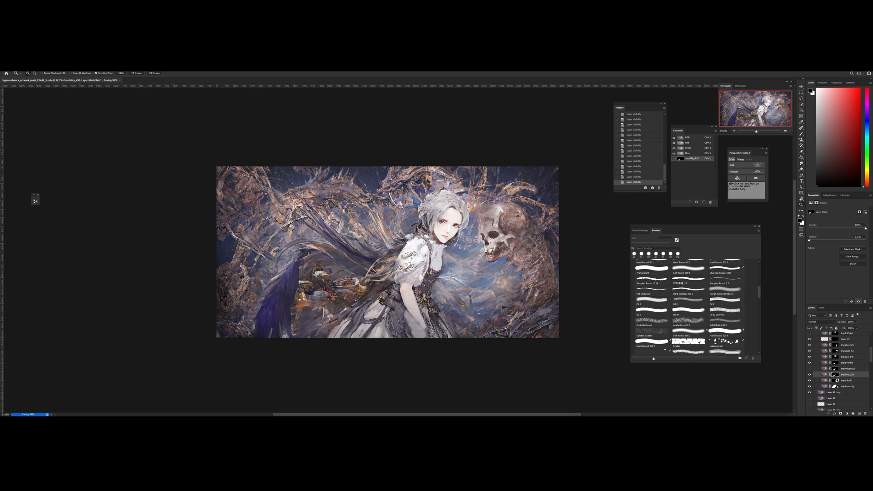
scroll(839, 373, "up", 2)
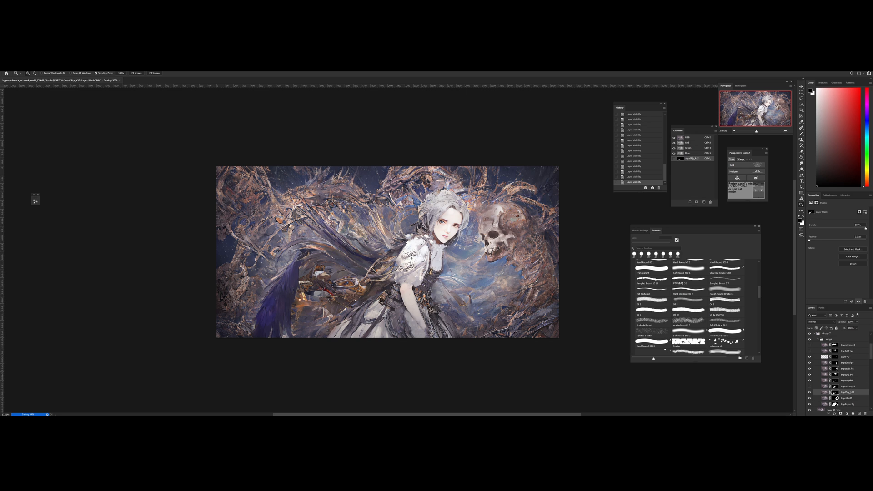
scroll(839, 373, "down", 1)
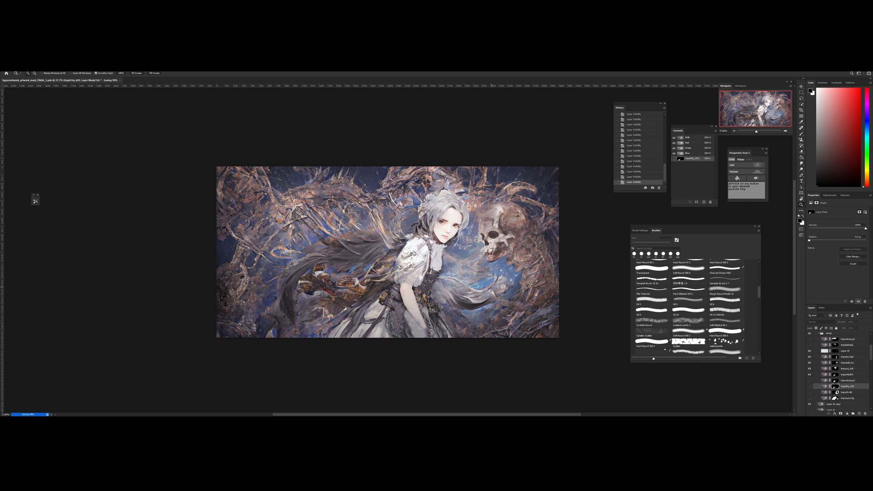
key("ctrl+z")
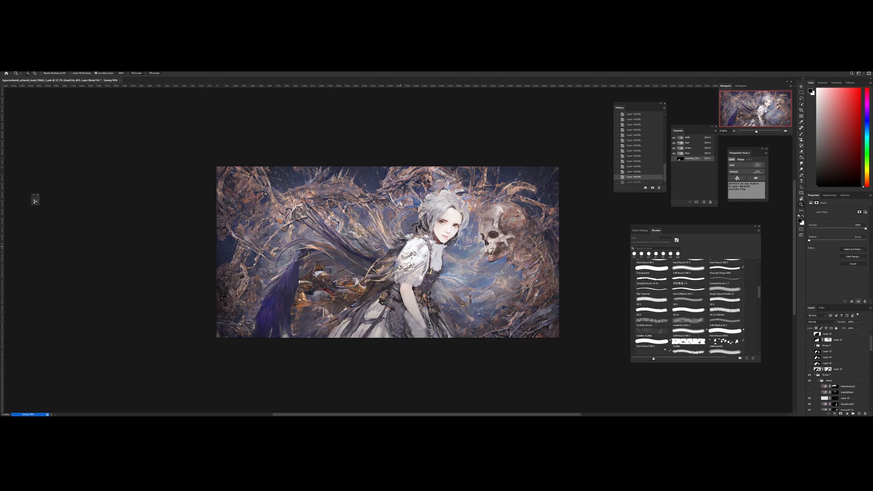
- Show the second masked inpaint layer of the nested group, inspect its effect on the painting, and hide it again
scroll(839, 373, "down", 2)
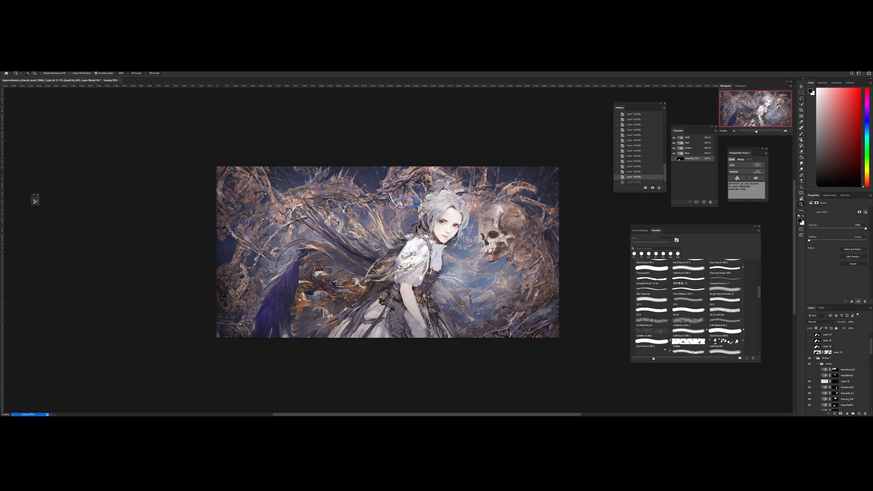
key("ctrl+shift+z")
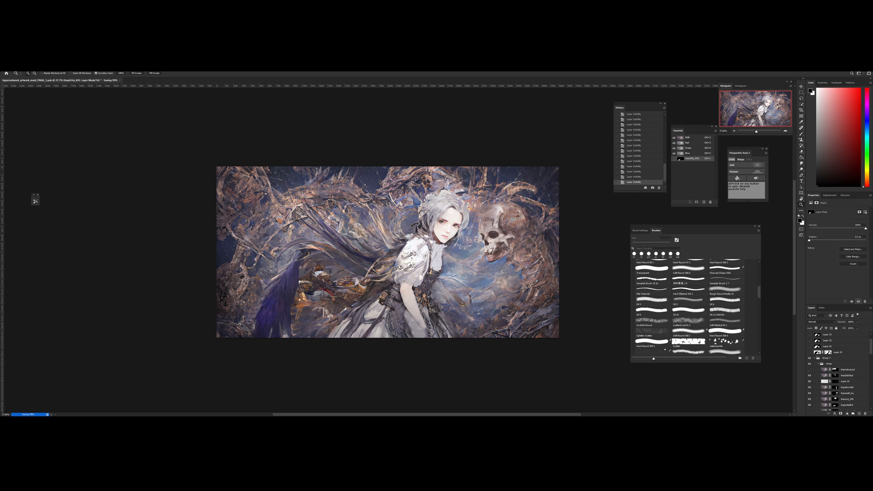
left_click_drag(382, 227, 342, 230)
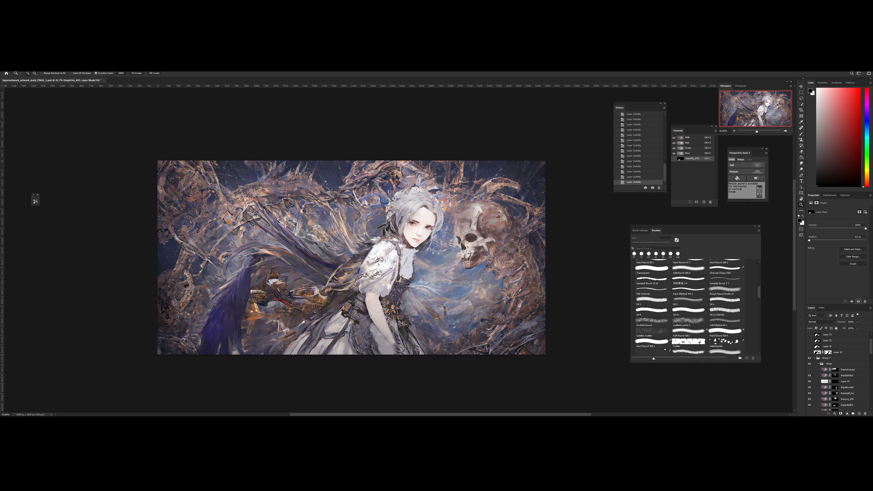
left_click(810, 376)
mouse_move(455, 235)
left_mouse_down()
mouse_move(518, 237)
mouse_move(455, 239)
left_mouse_up()
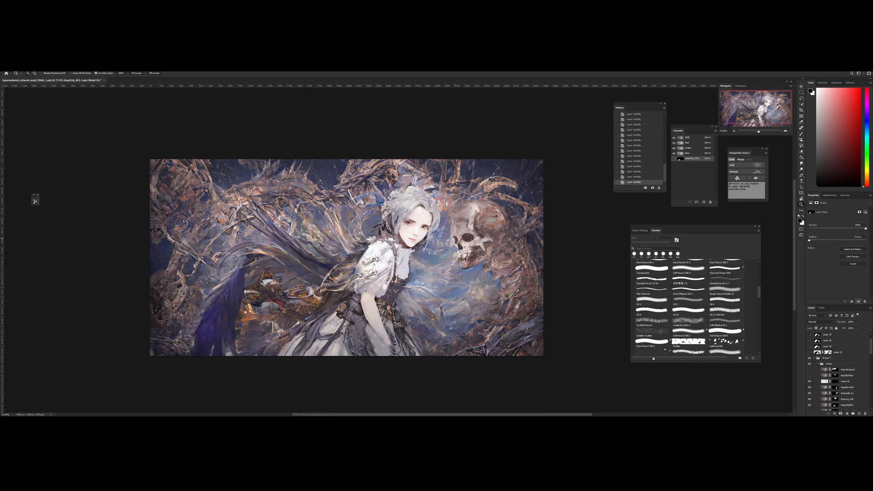
left_click_drag(394, 250, 450, 228)
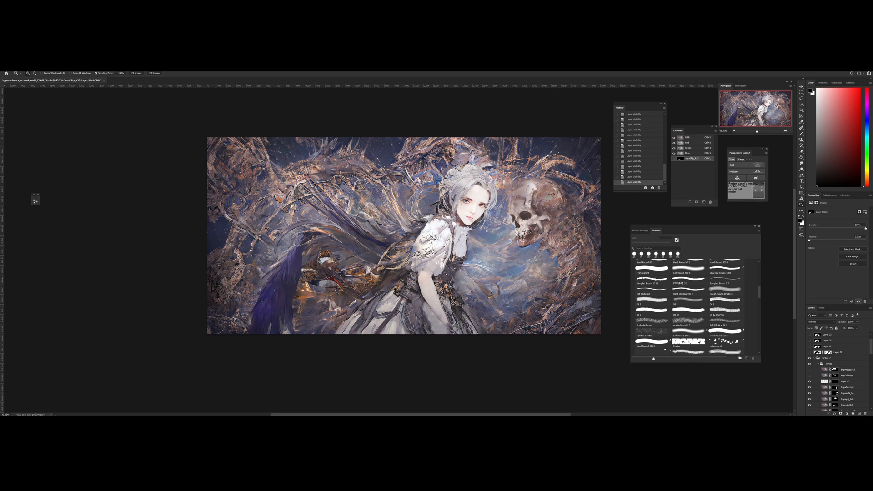
- Show the lighting group in the painting's composite and expand it to list its layers
left_click_drag(341, 282, 333, 290)
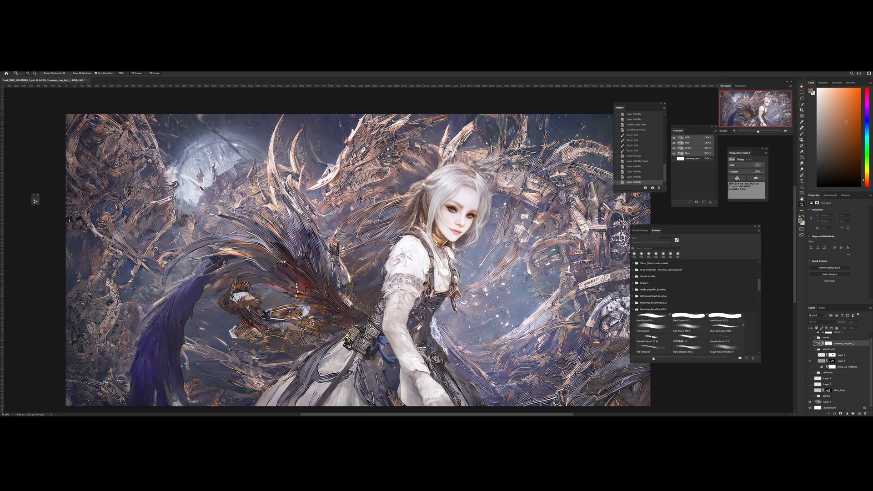
left_click(810, 397)
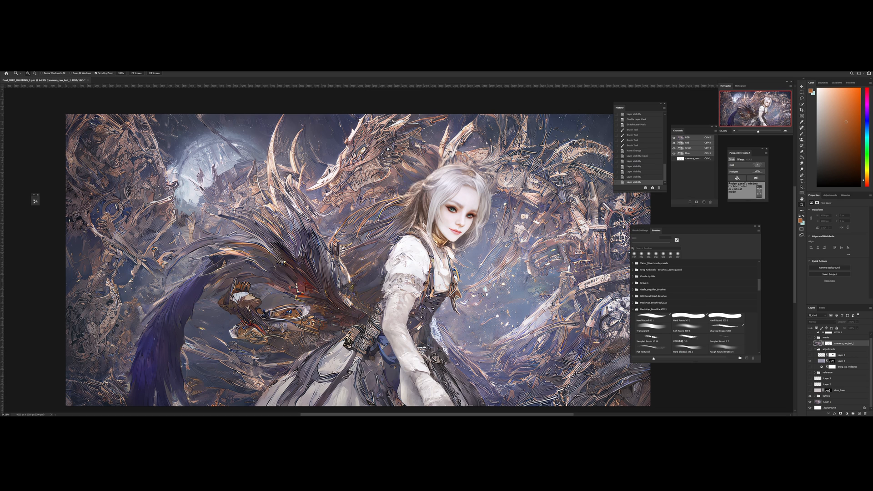
left_click(827, 397)
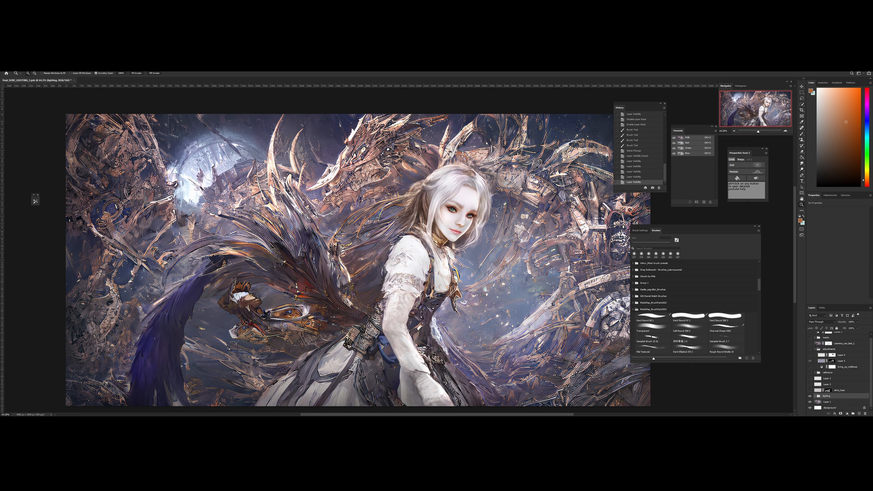
left_click(815, 396)
scroll(826, 395, "down", 3)
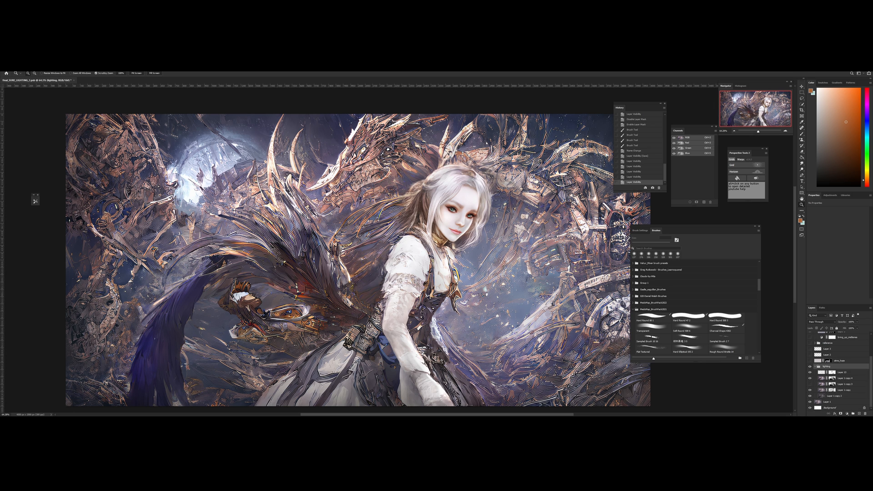
- Hide the upper masked layers of the lighting group to compare the painting's lighting, and restore their visibility
left_click(810, 373)
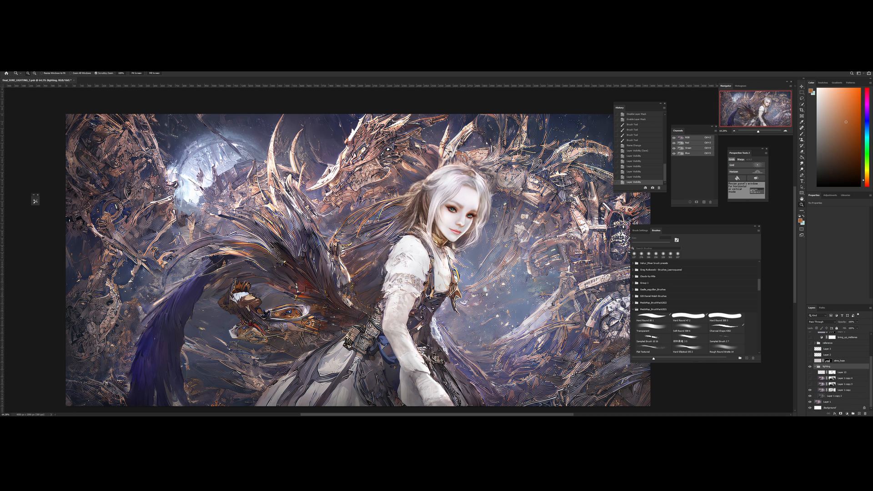
left_click(810, 379)
left_click(810, 390)
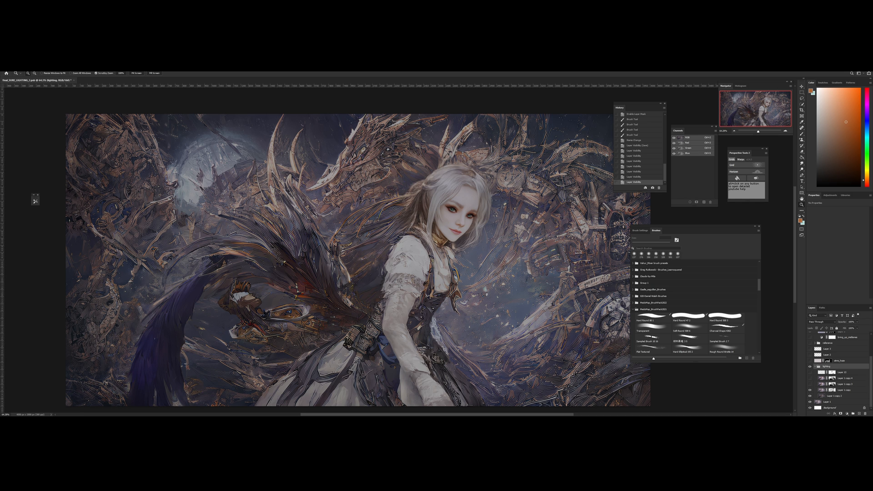
key("ctrl+comma")
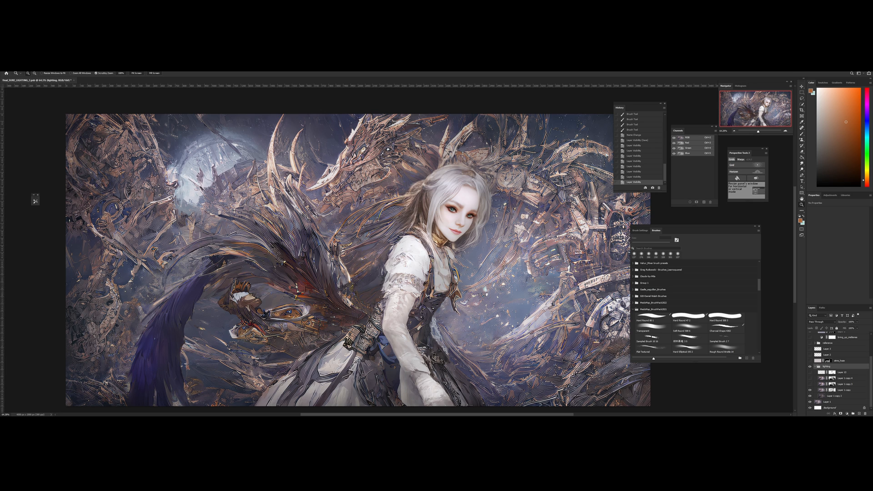
left_click(810, 378)
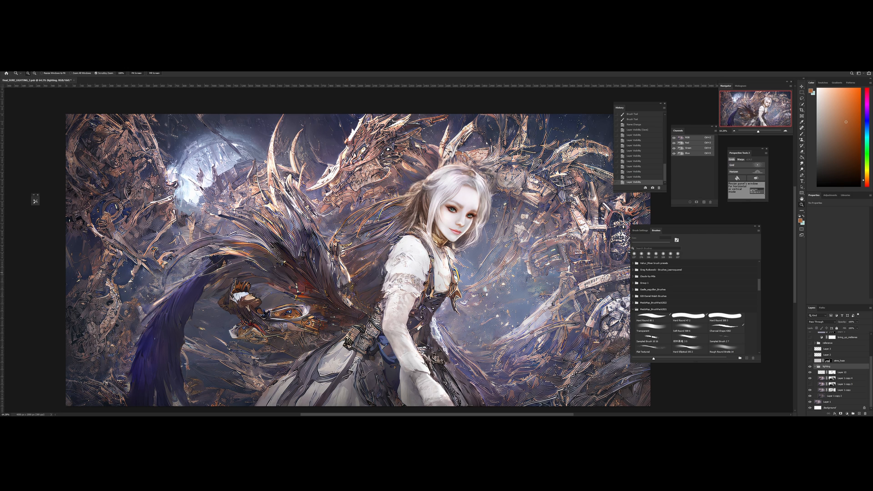
- Inspect the lit painting up close and toggle the top masked layer of the lighting group to compare its effect
mouse_move(485, 205)
left_mouse_down()
mouse_move(492, 193)
mouse_move(488, 202)
left_mouse_up()
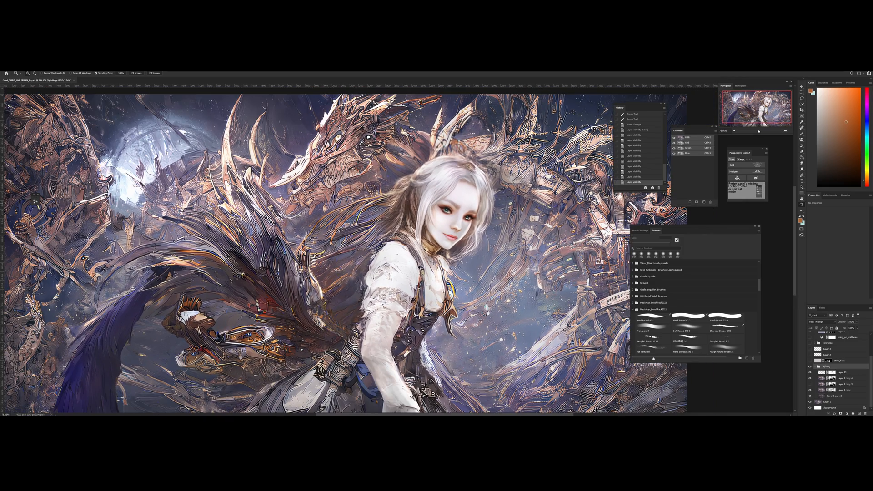
left_click_drag(476, 162, 469, 163)
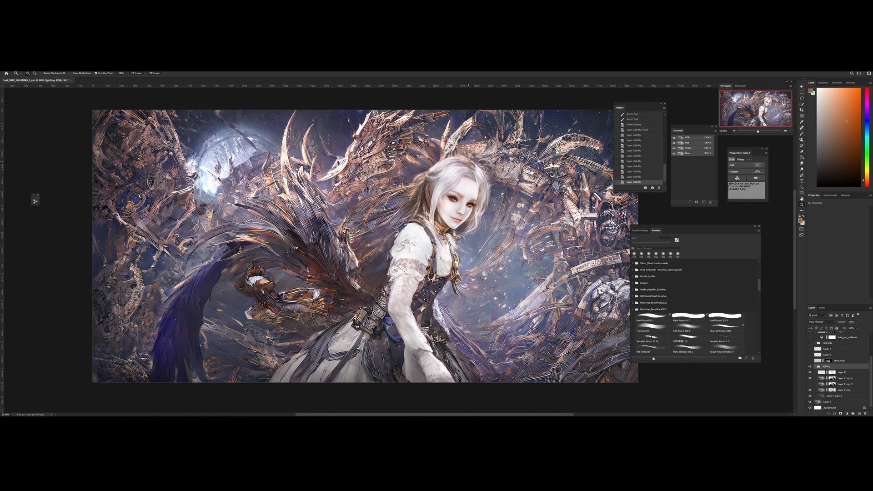
left_click_drag(493, 248, 497, 249)
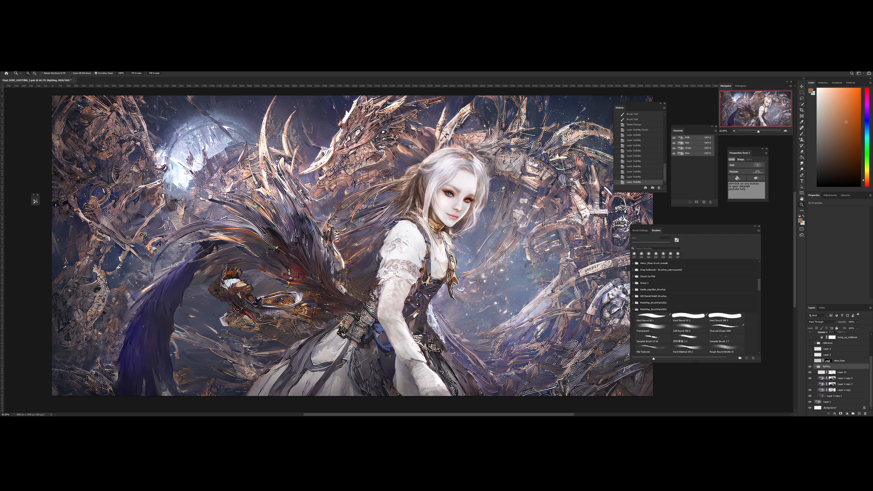
left_click(810, 373)
left_click(811, 372)
left_click(810, 372)
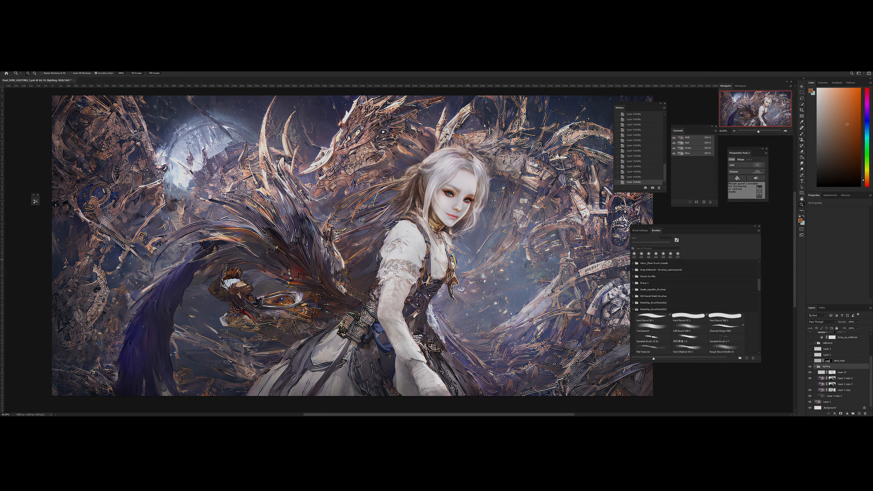
left_click_drag(457, 199, 473, 210)
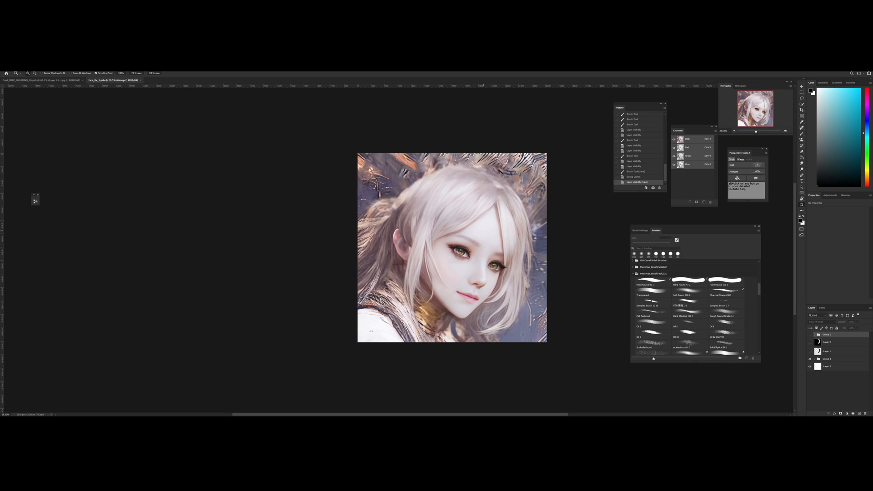
- Show and expand Group 2 in the face close-up document, and toggle its inpaint layers off and on to compare the face
left_click_drag(483, 232, 424, 235)
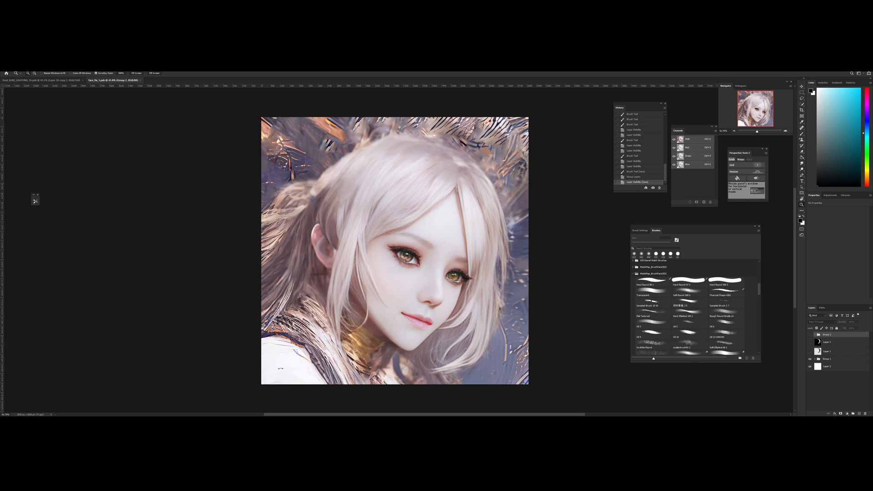
left_click(810, 335)
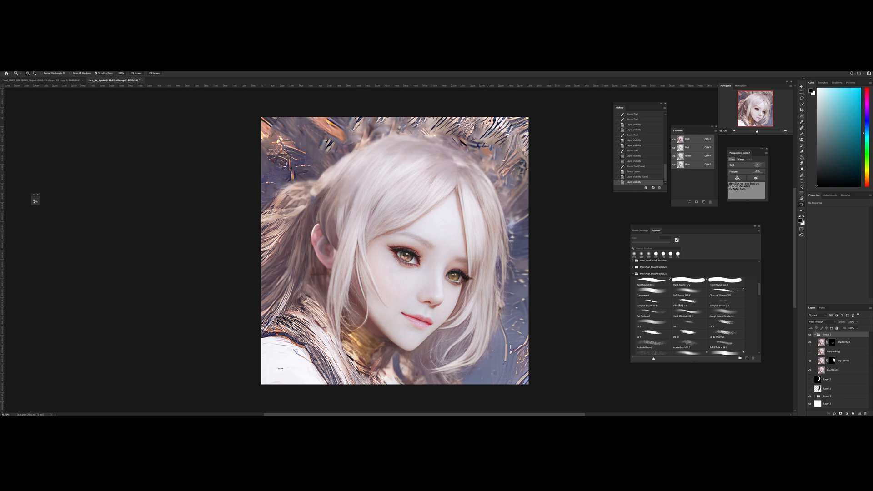
left_click(810, 342)
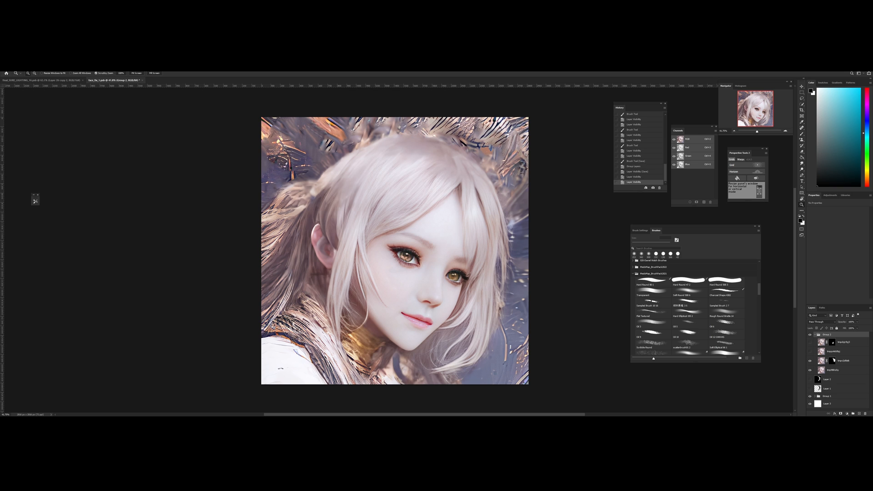
left_click(810, 361)
left_click(810, 370)
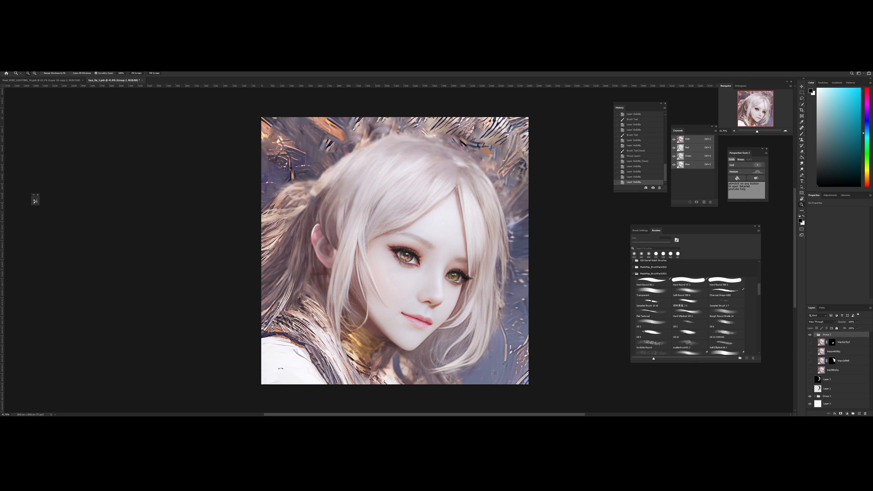
left_click(810, 370)
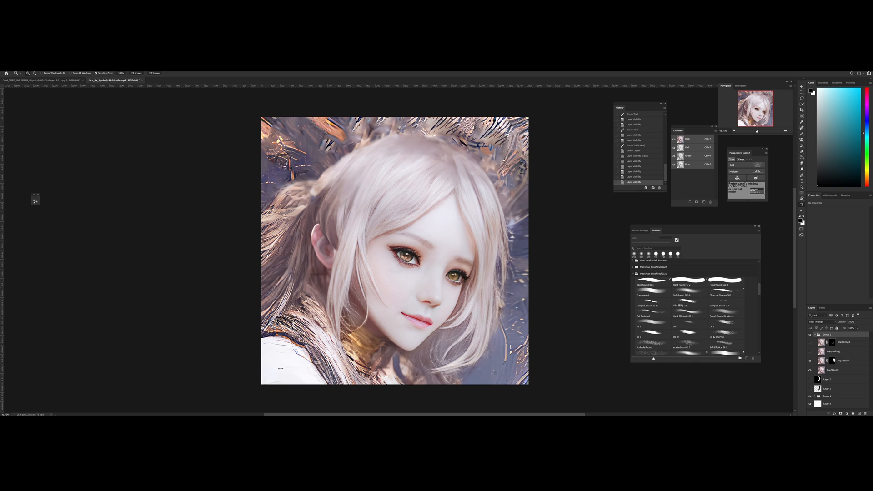
left_click(810, 361)
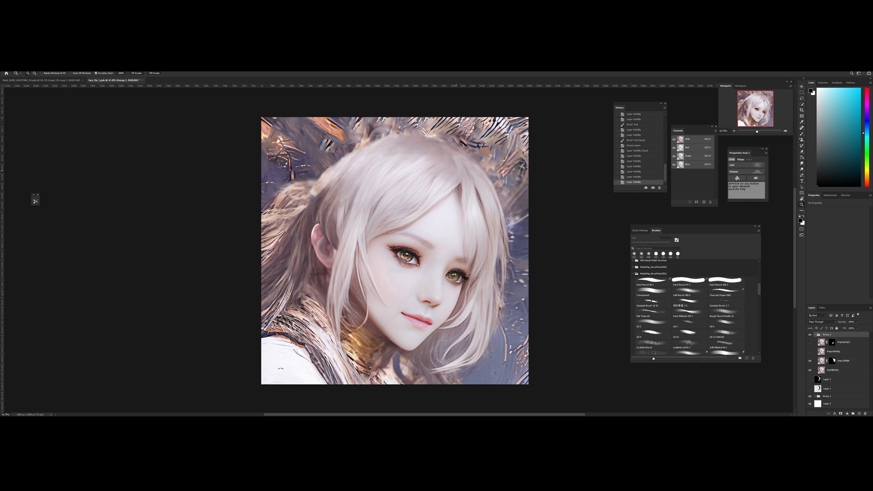
left_click(810, 342)
- Flip the face close-up horizontally to check it mirrored at different sizes, and flip it back
key("ctrl+shift+h")
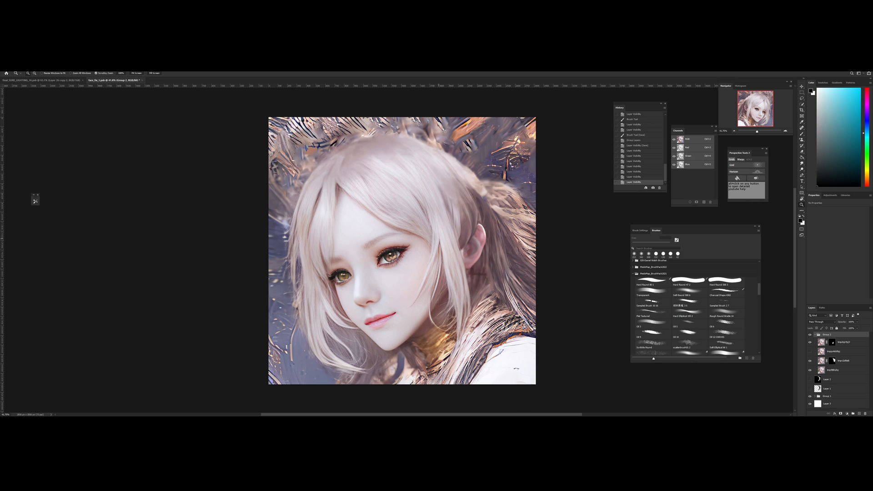
left_click_drag(437, 242, 311, 272)
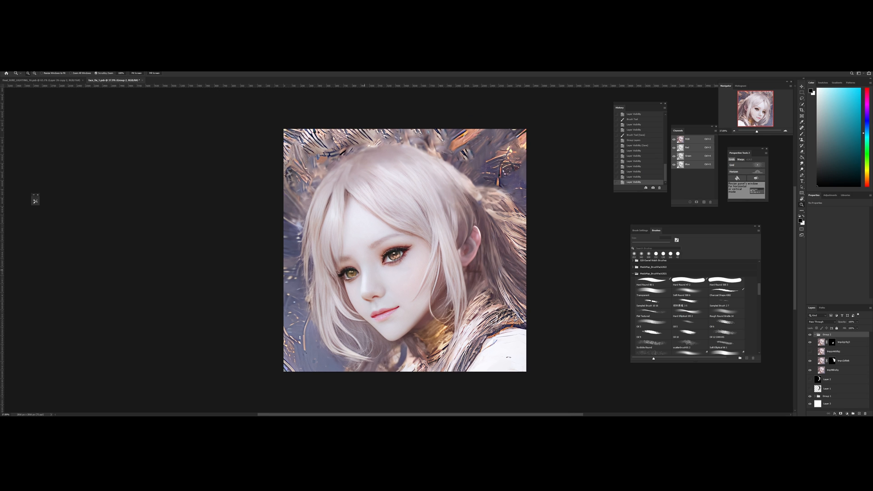
left_click_drag(369, 273, 404, 255)
key("ctrl+shift+h")
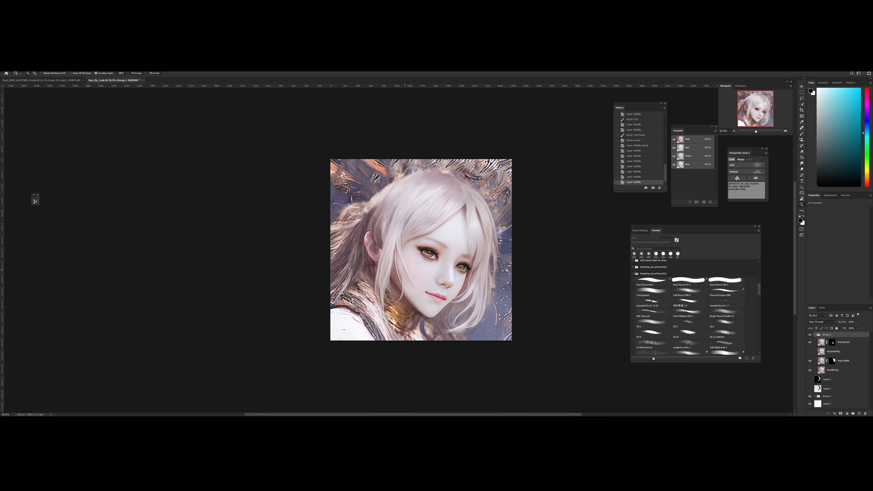
left_click_drag(377, 268, 414, 268)
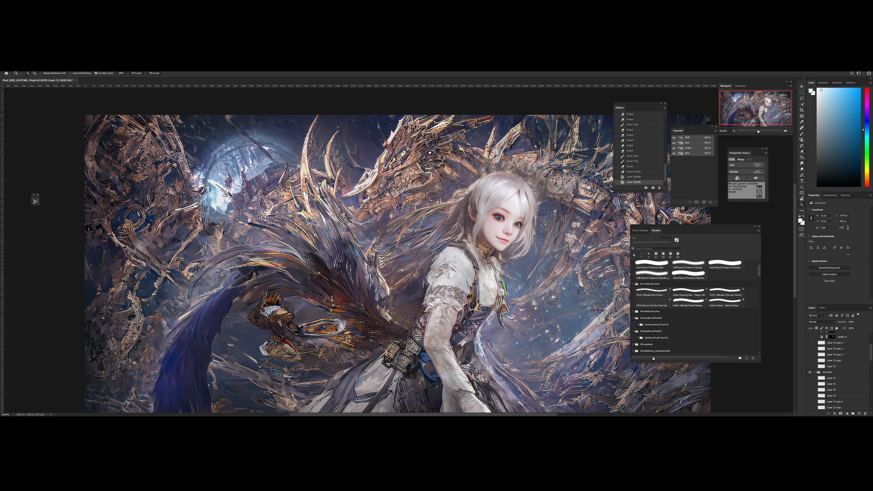
- Toggle the group of face retouching layers in the full painting off and on to compare the two versions of the face
left_click(810, 372)
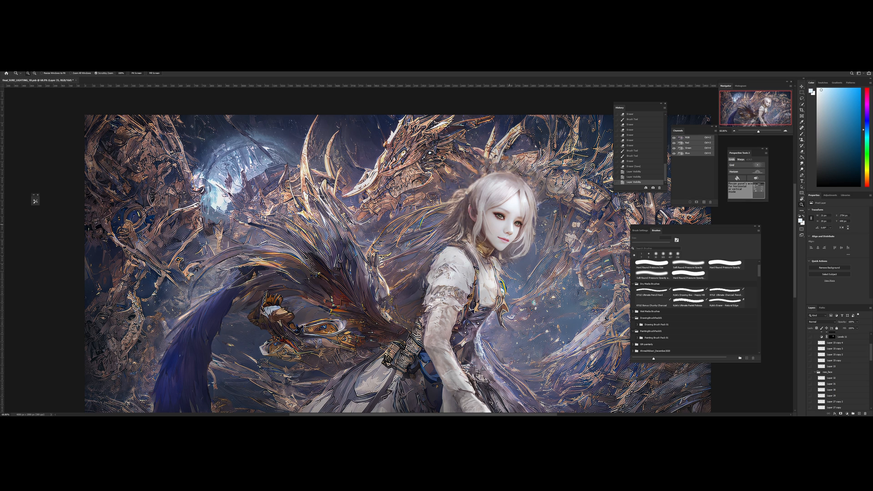
left_click_drag(518, 254, 523, 254)
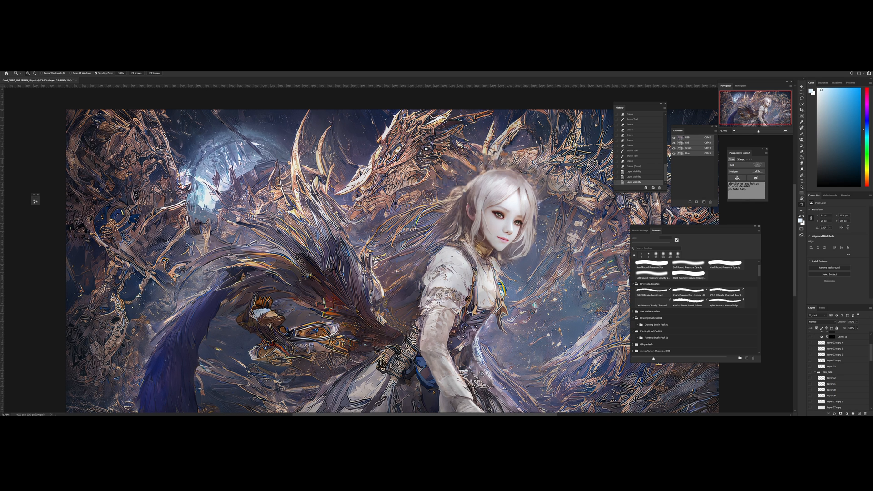
left_click(810, 372)
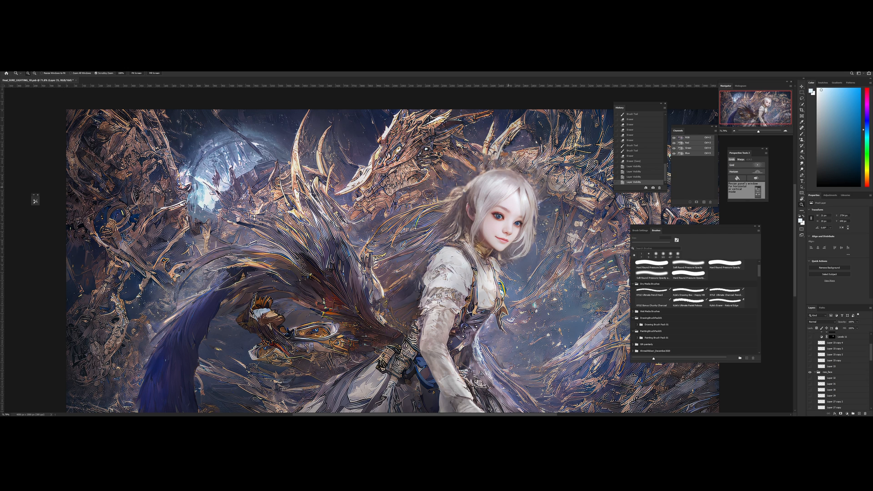
left_click(810, 372)
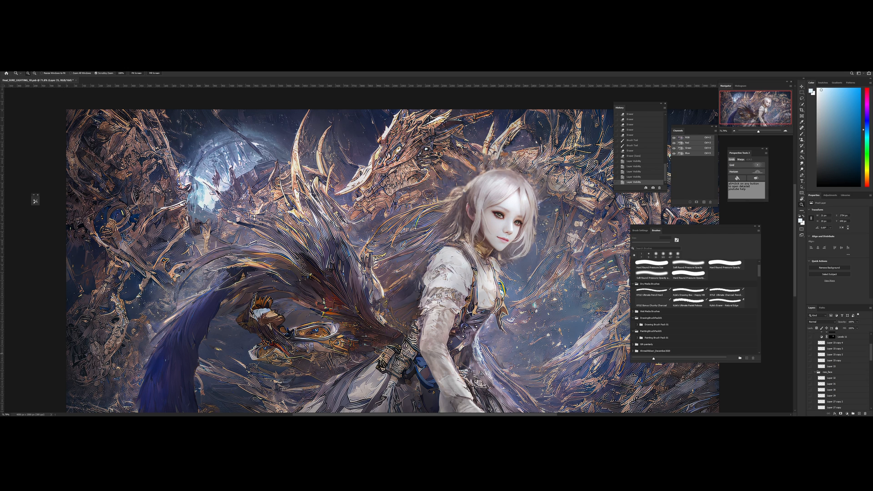
left_click(810, 373)
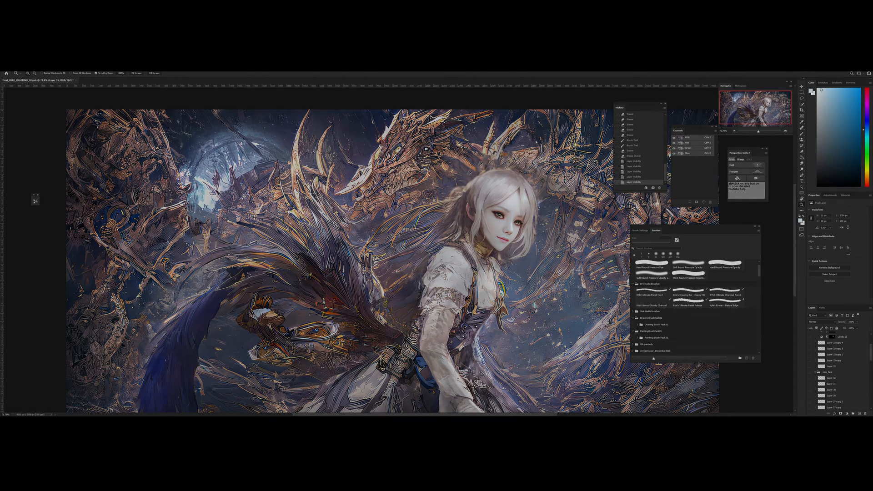